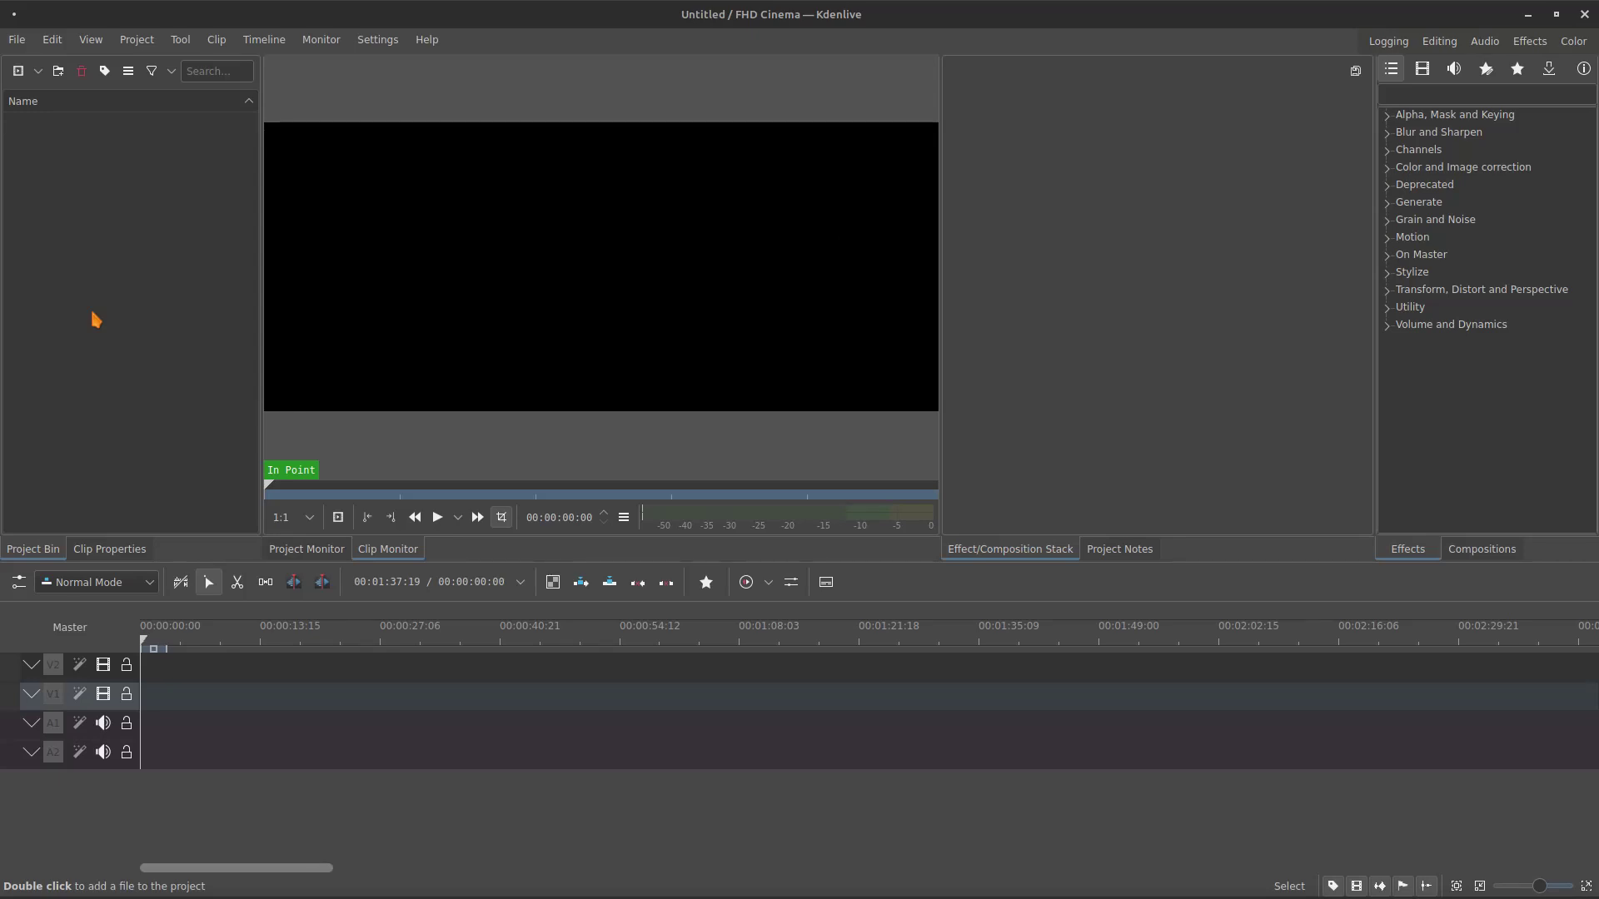
Start a new project using the HD 720p 29.97 fps profile instead of FHD Cinema.
left_click(17, 39)
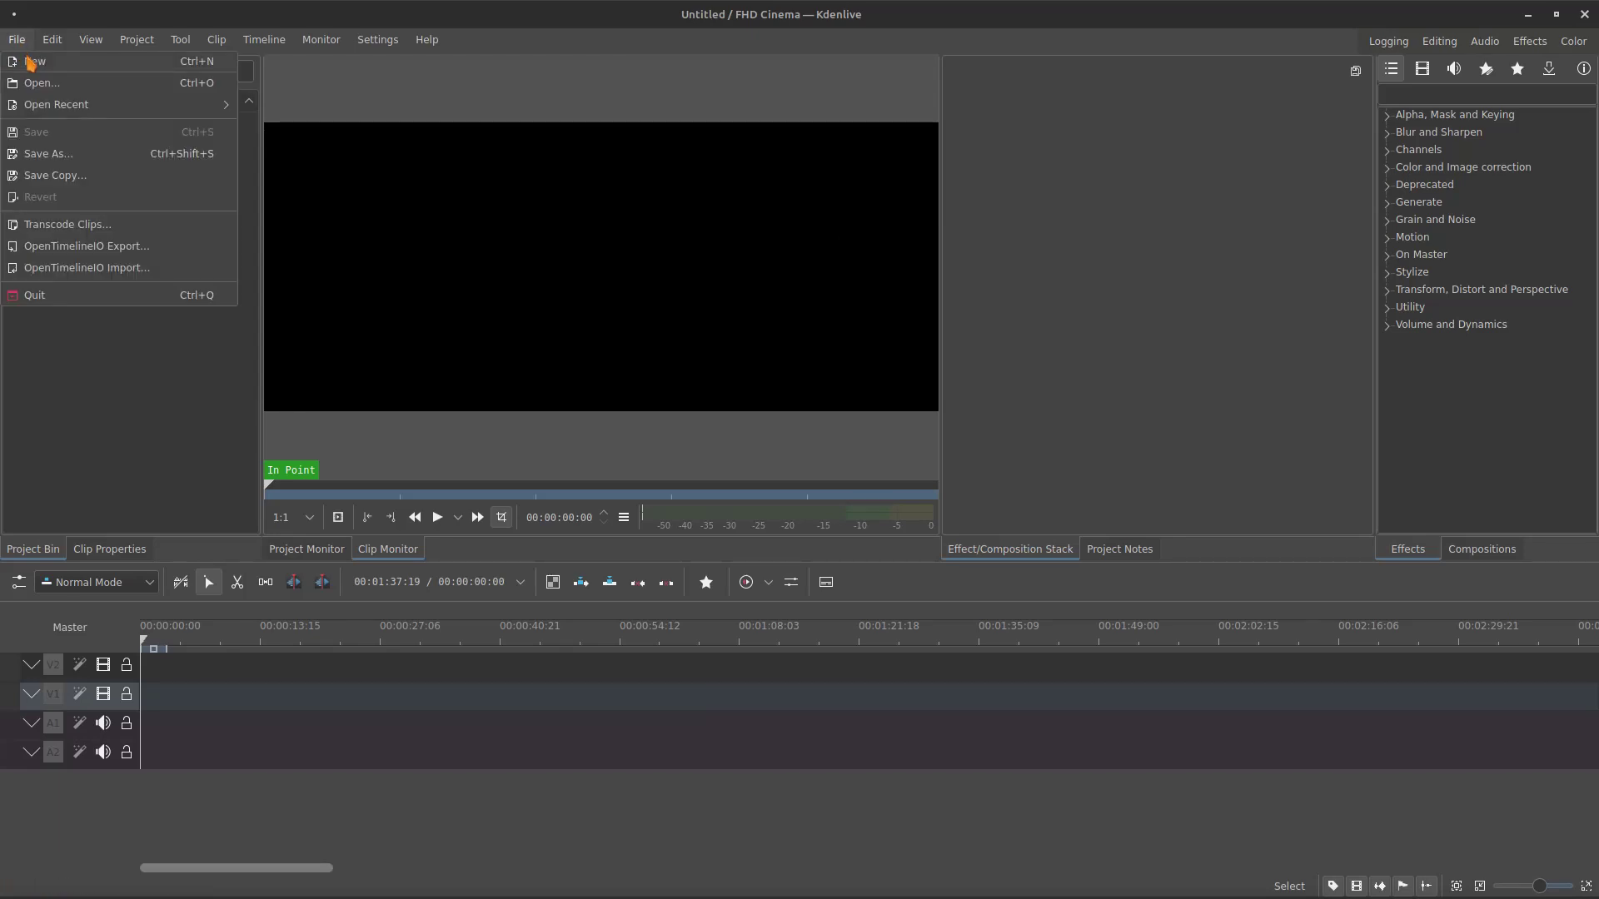
left_click(28, 67)
left_click_drag(821, 499, 821, 403)
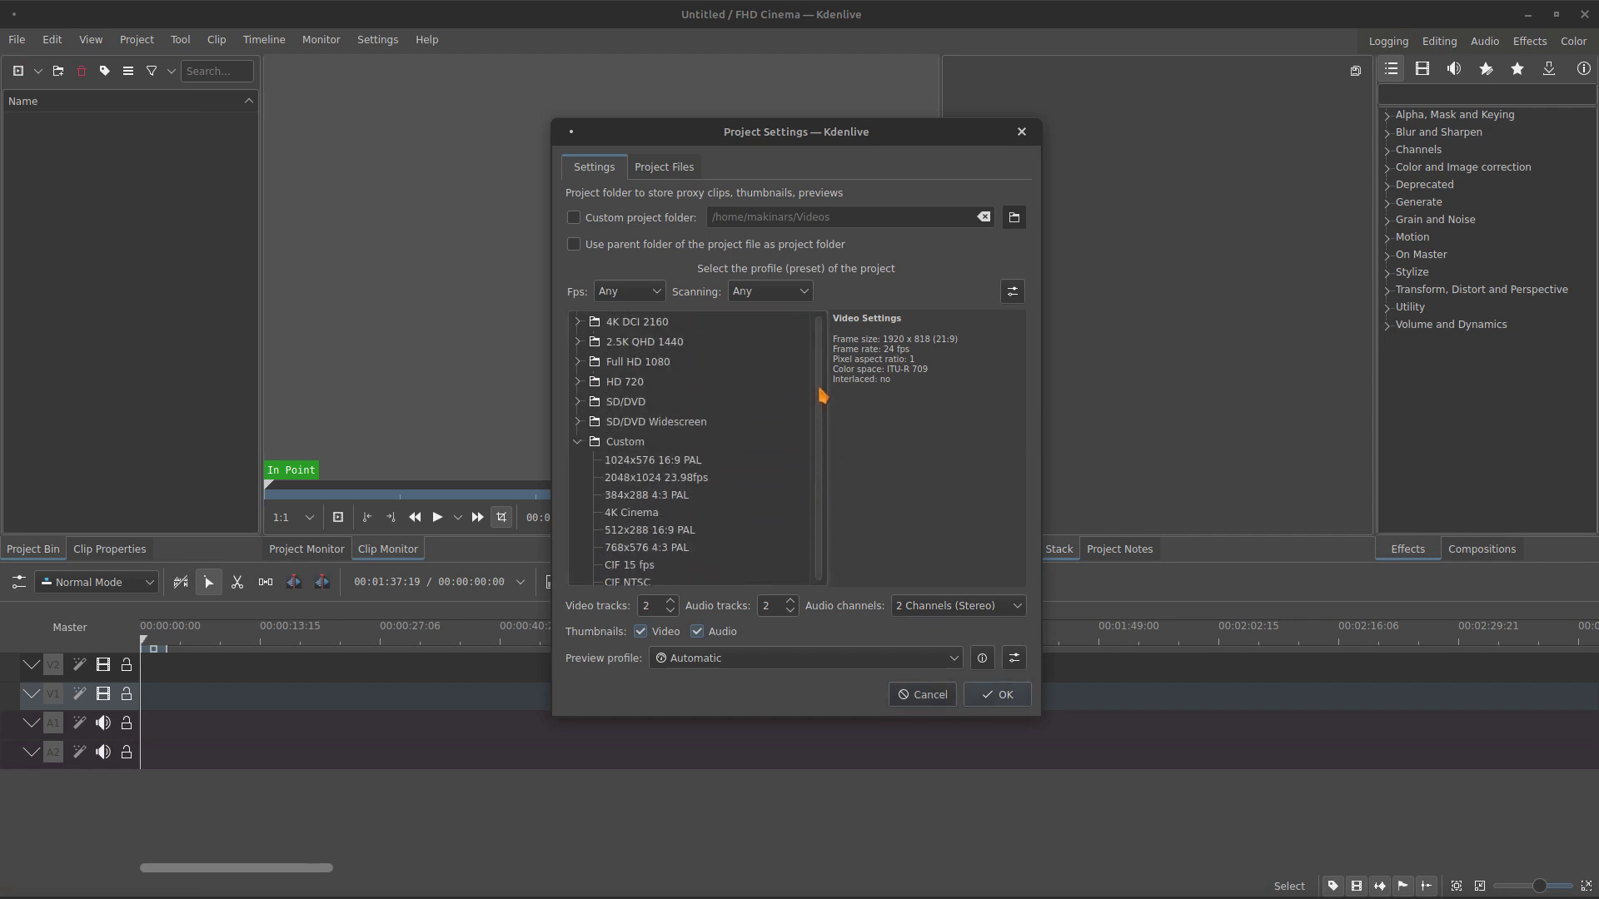
left_click(577, 402)
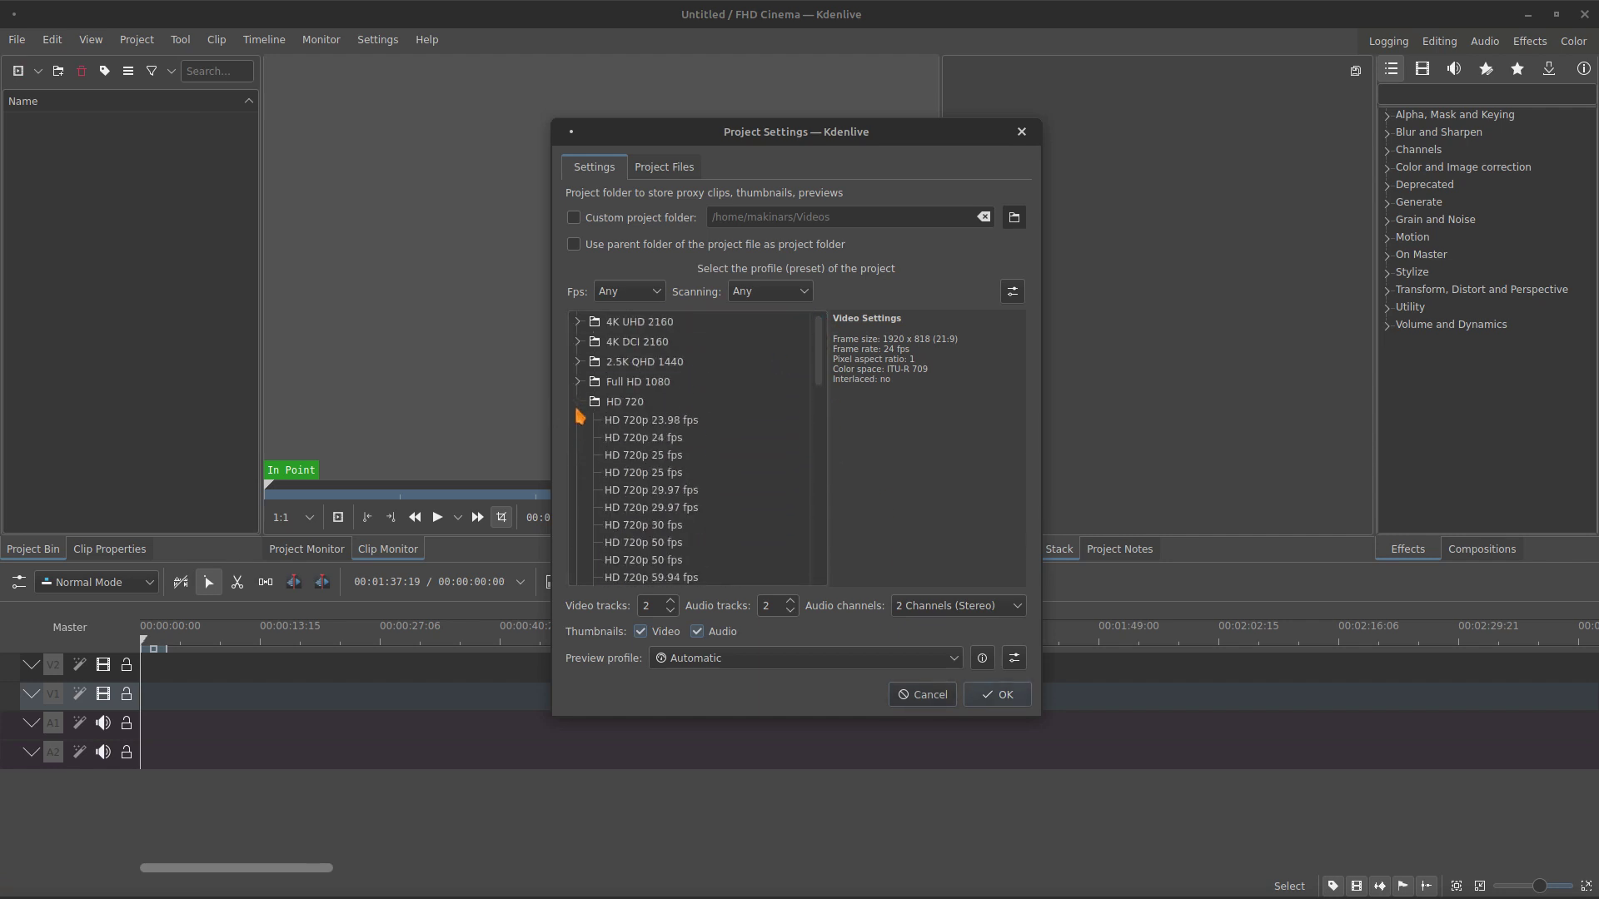
left_click(679, 507)
left_click(983, 702)
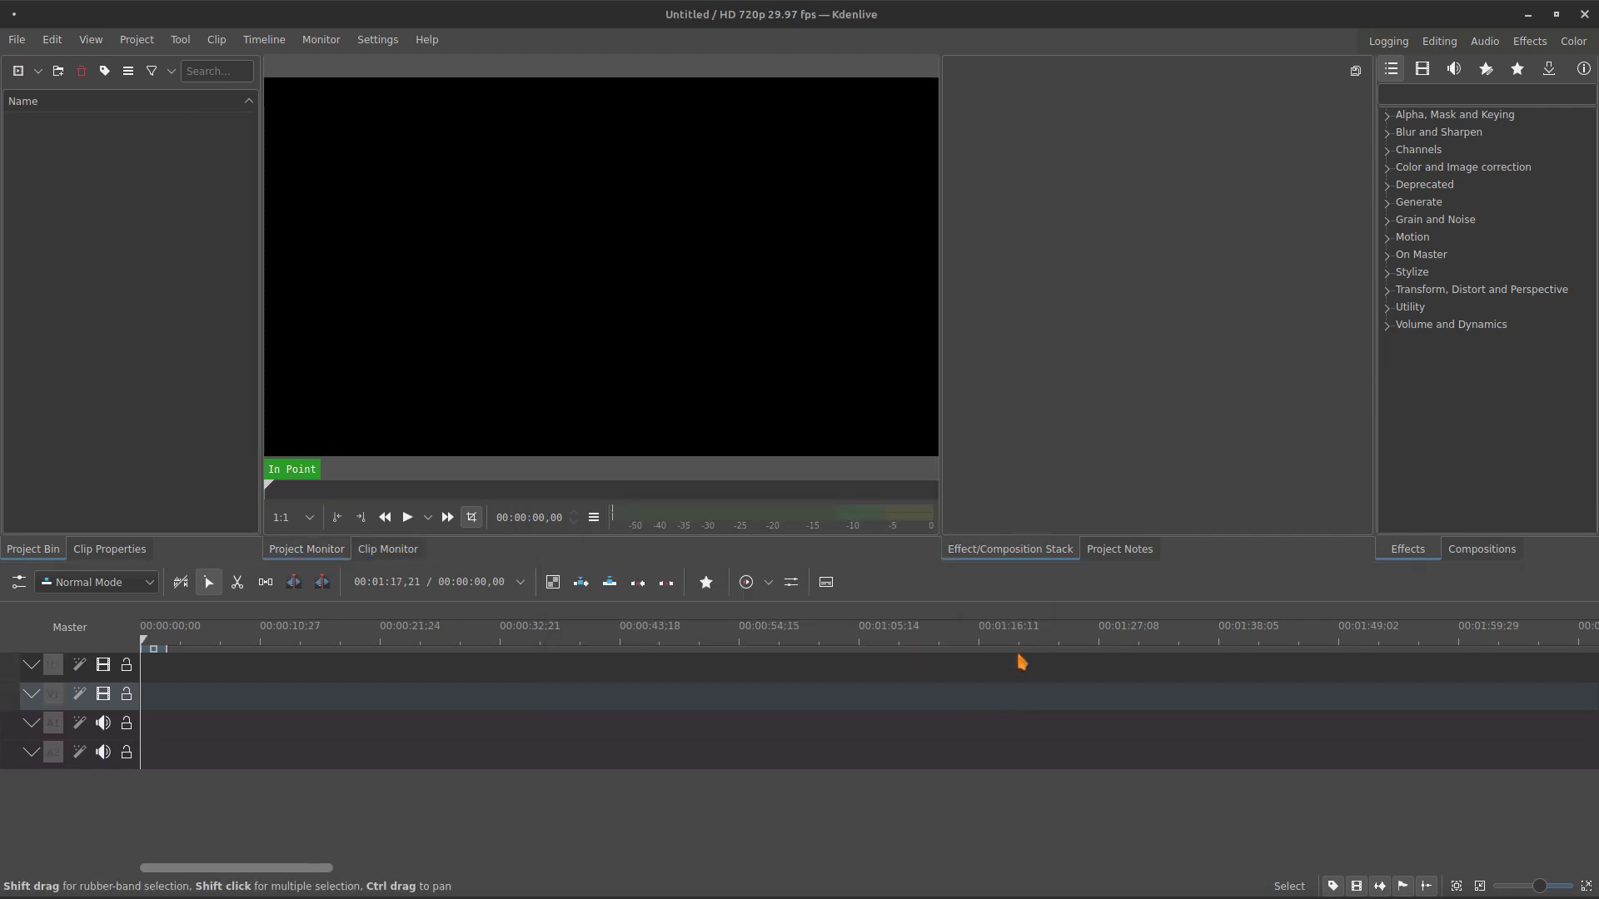
Create a white colour clip named 'grid' and place it at the start of track V2.
right_click(171, 220)
left_click(240, 283)
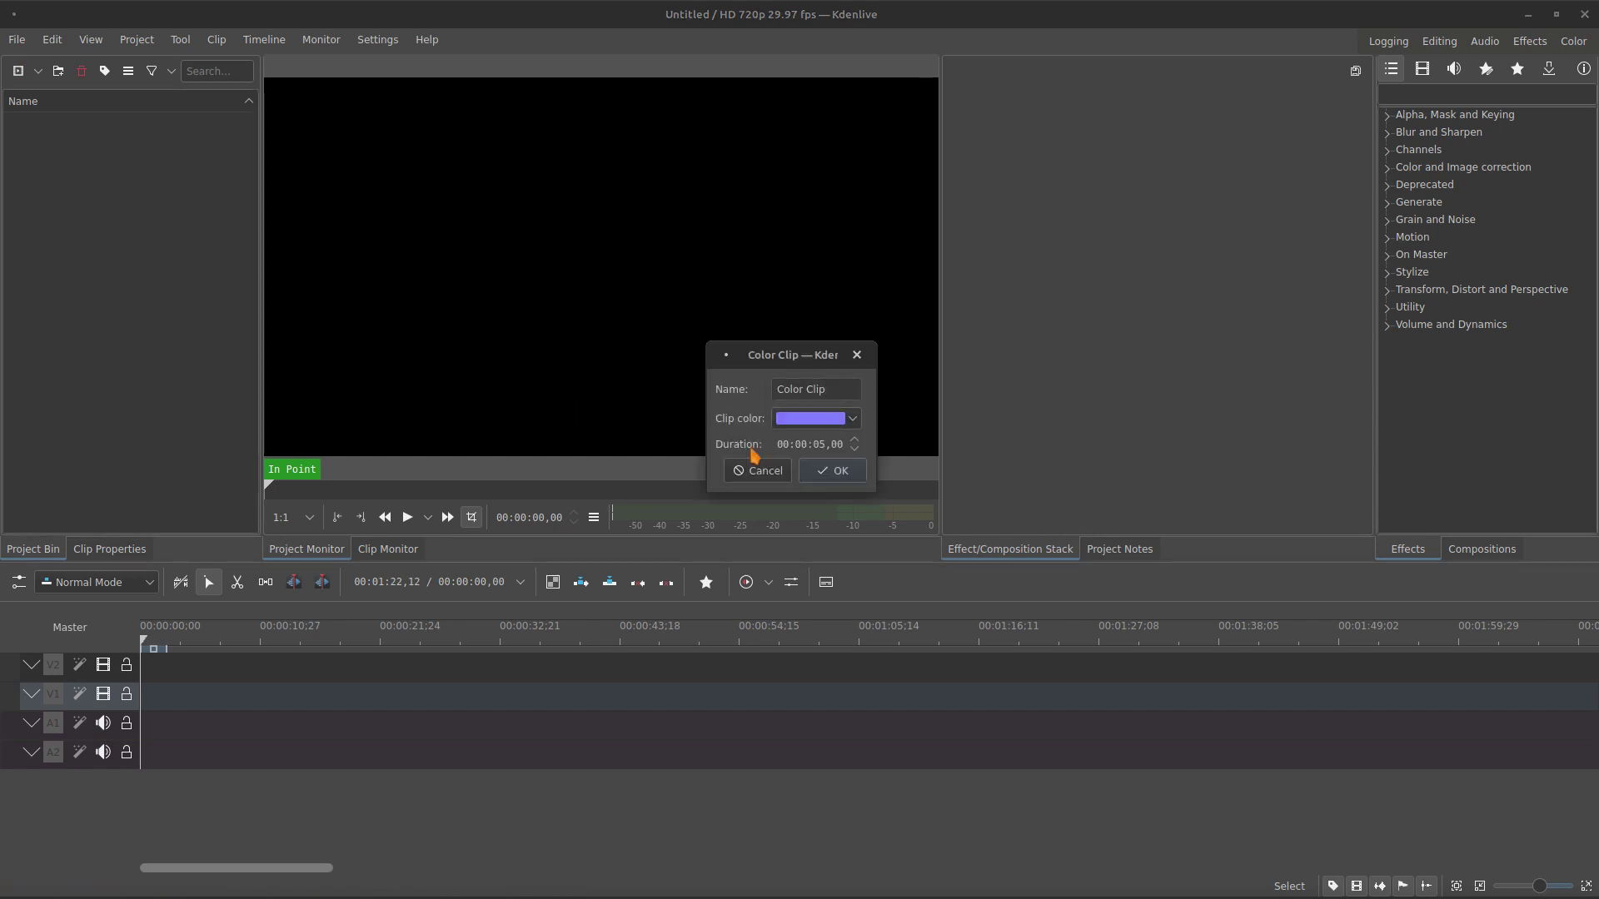
left_click(850, 419)
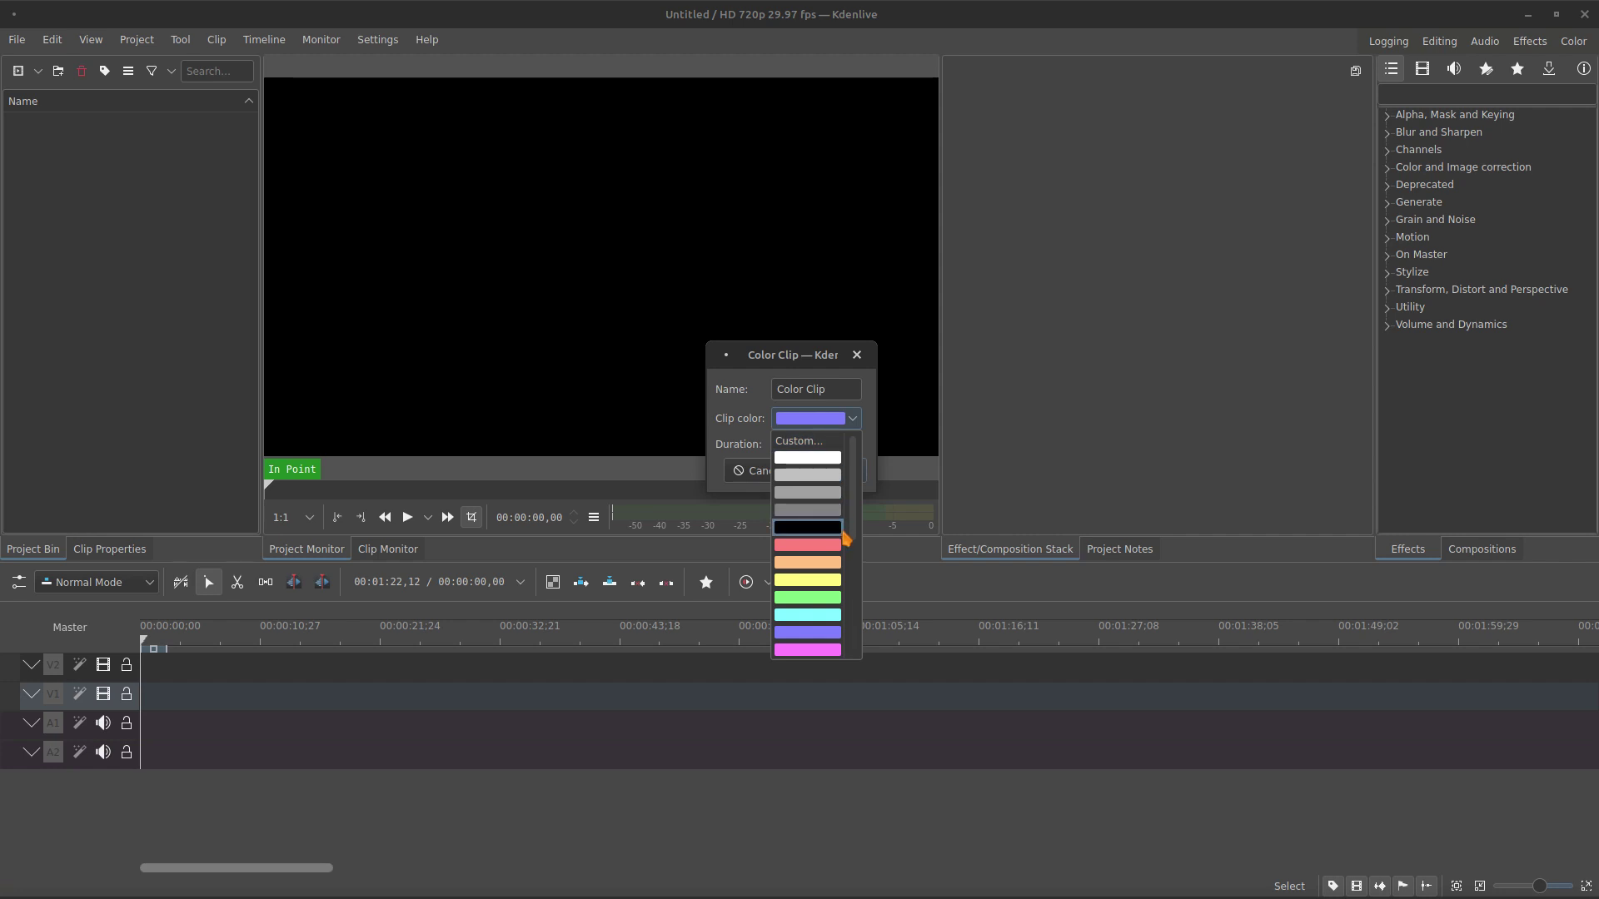
left_click(823, 458)
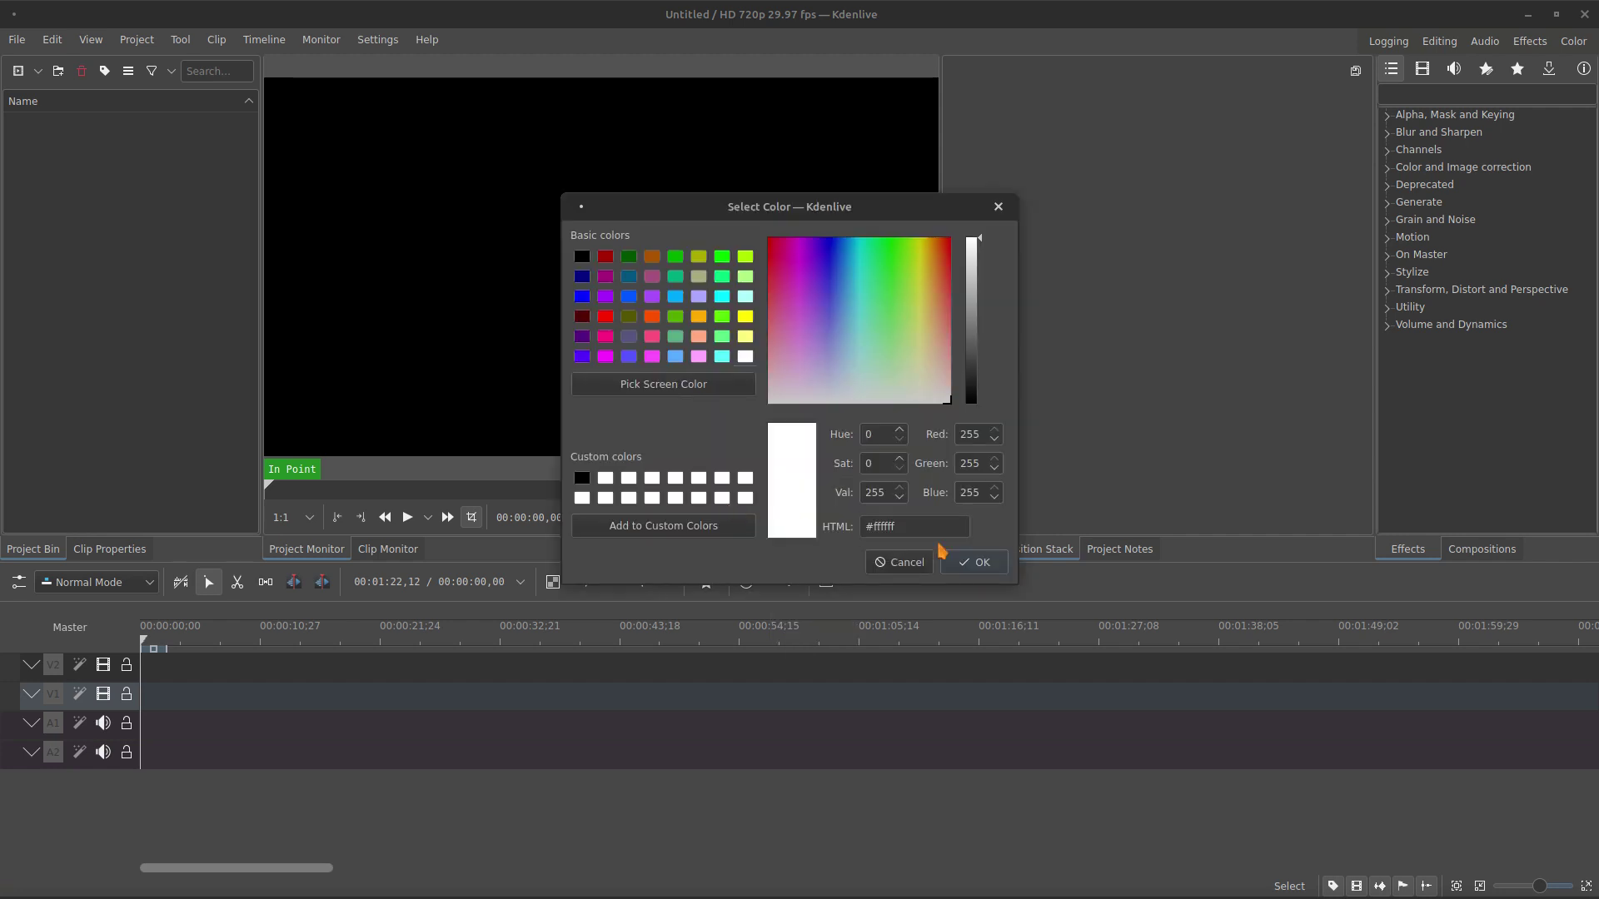
left_click(957, 562)
key("ctrl+a")
type("grid")
key("Return")
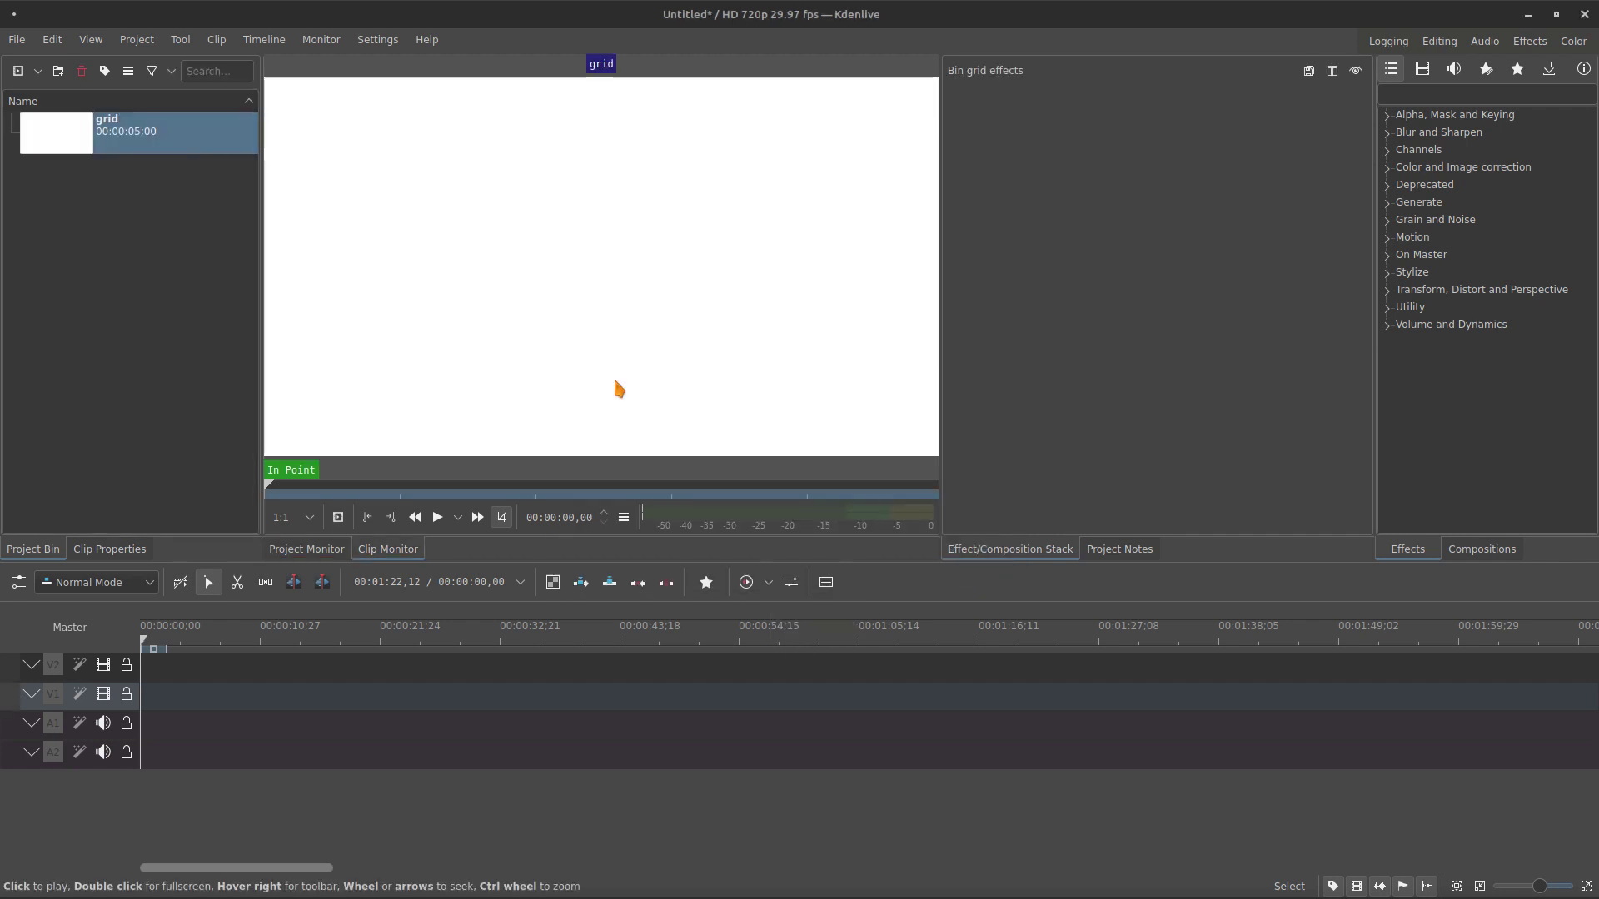
left_click_drag(125, 133, 154, 655)
left_click(1410, 95)
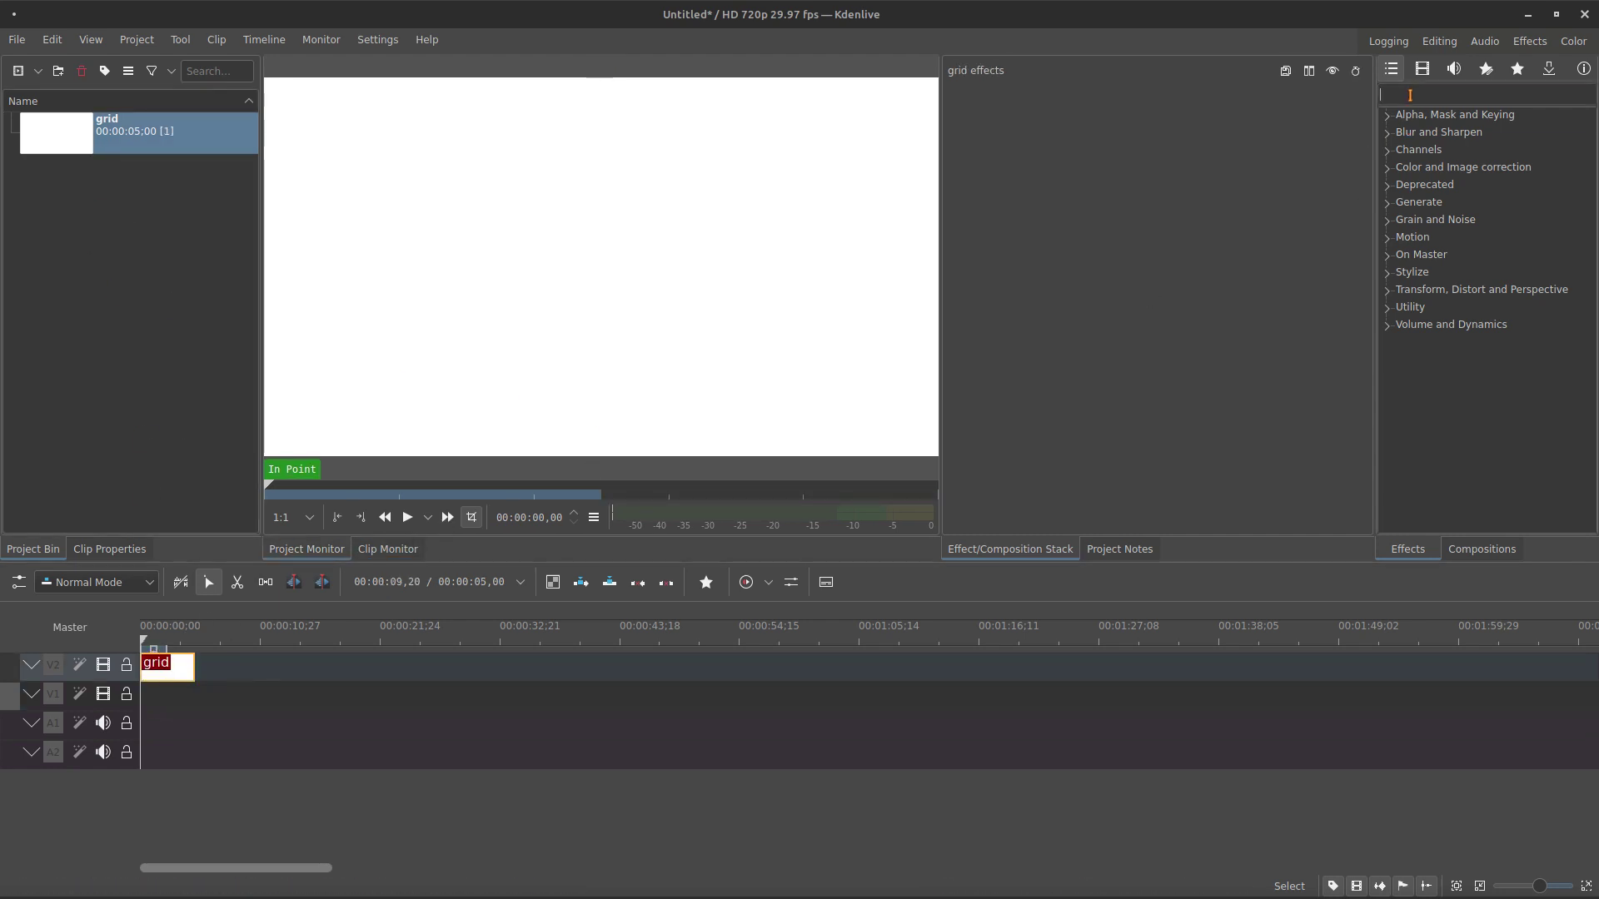
Apply Draw Grid to the grid clip with X/Y offset 60, width 40, height 30, thickness 2.
type("gri")
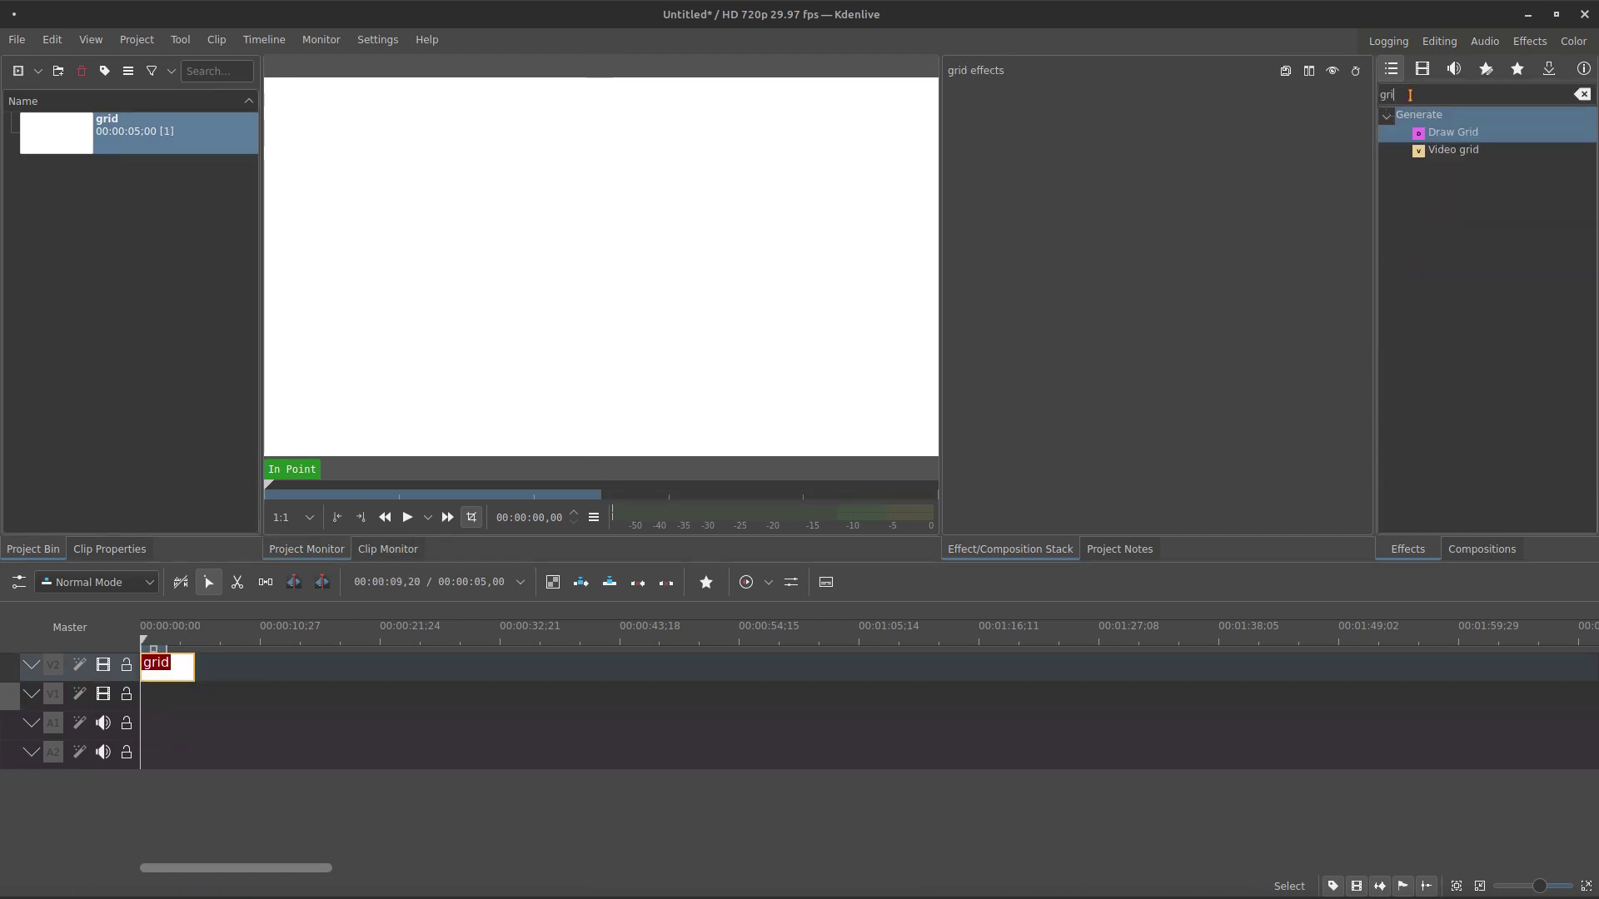
left_click(1490, 131)
mouse_move(1482, 140)
left_mouse_down()
mouse_move(603, 476)
mouse_move(179, 670)
left_mouse_up()
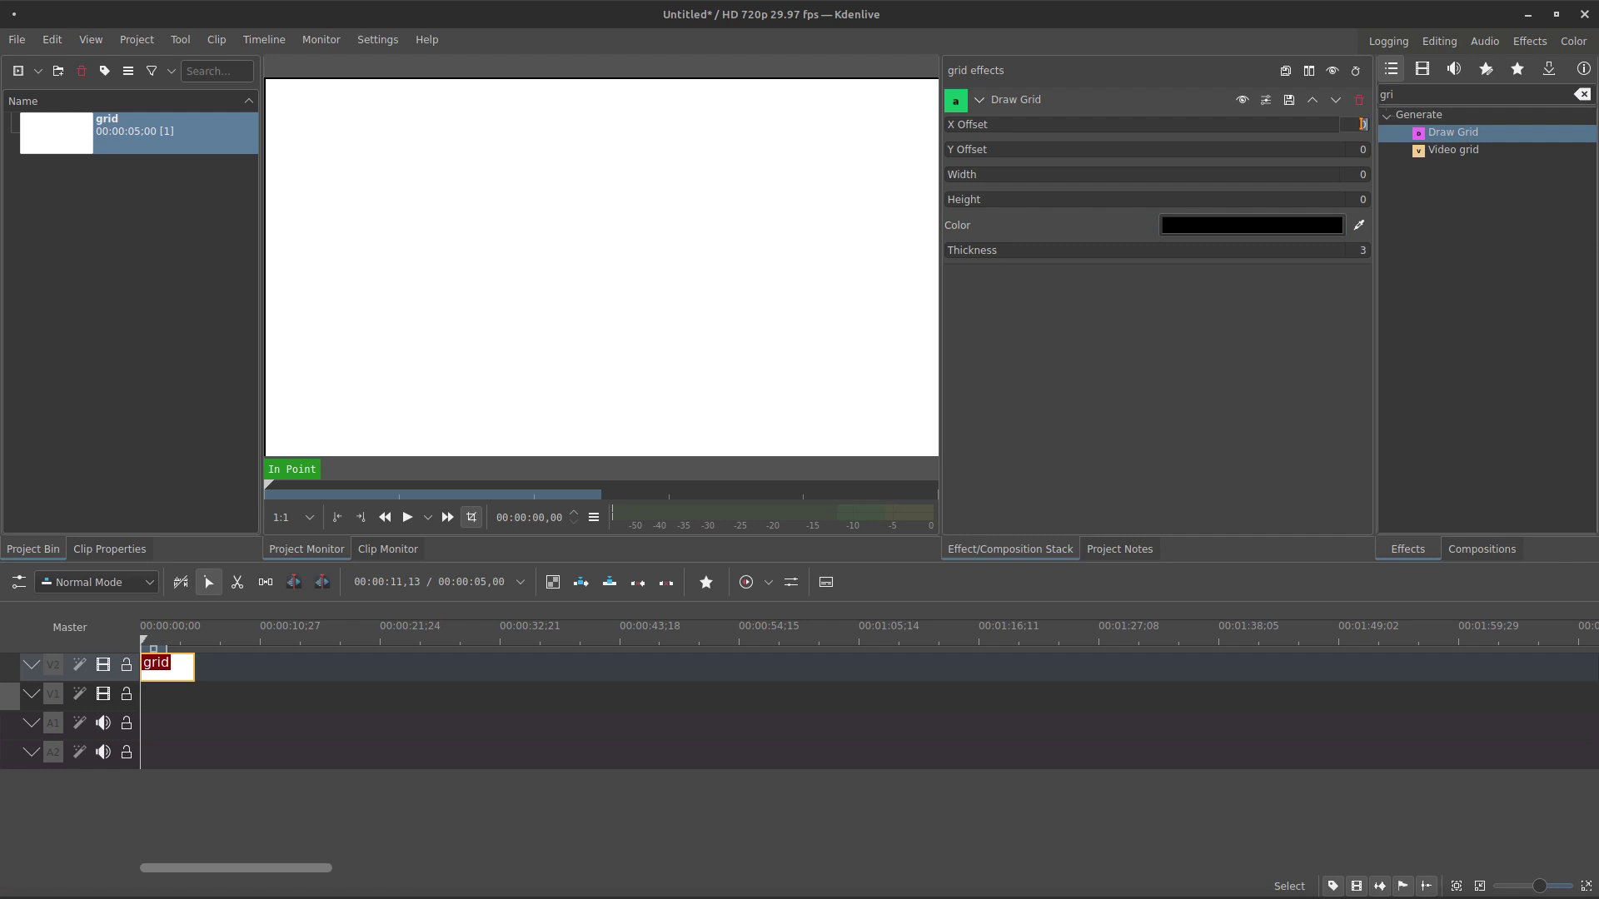
type("60")
key("Tab")
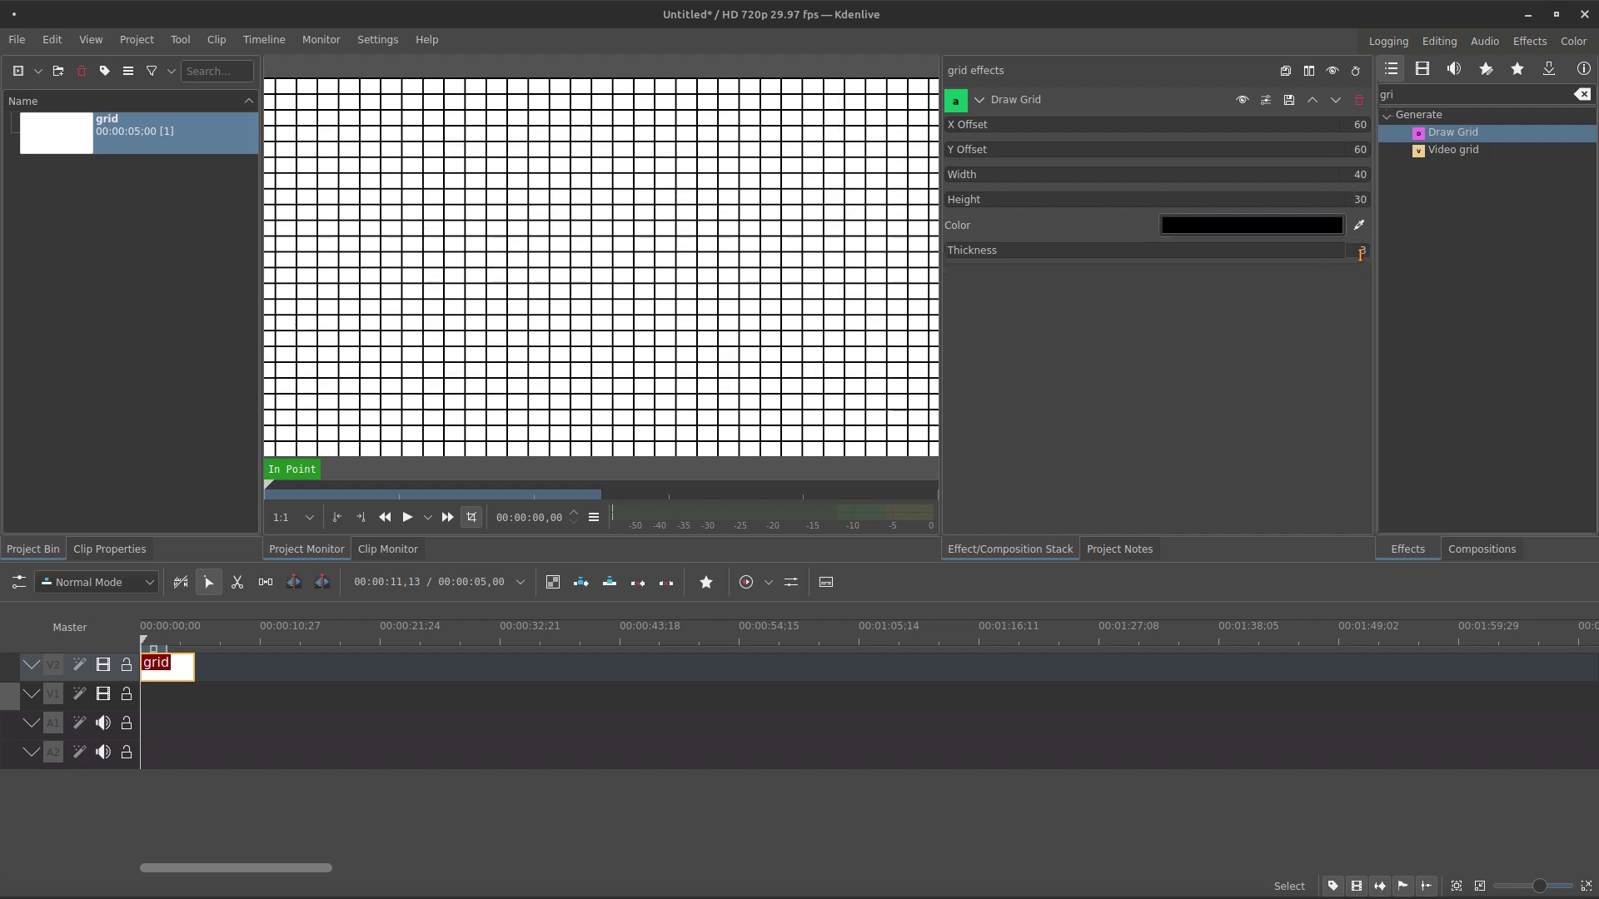
type("2")
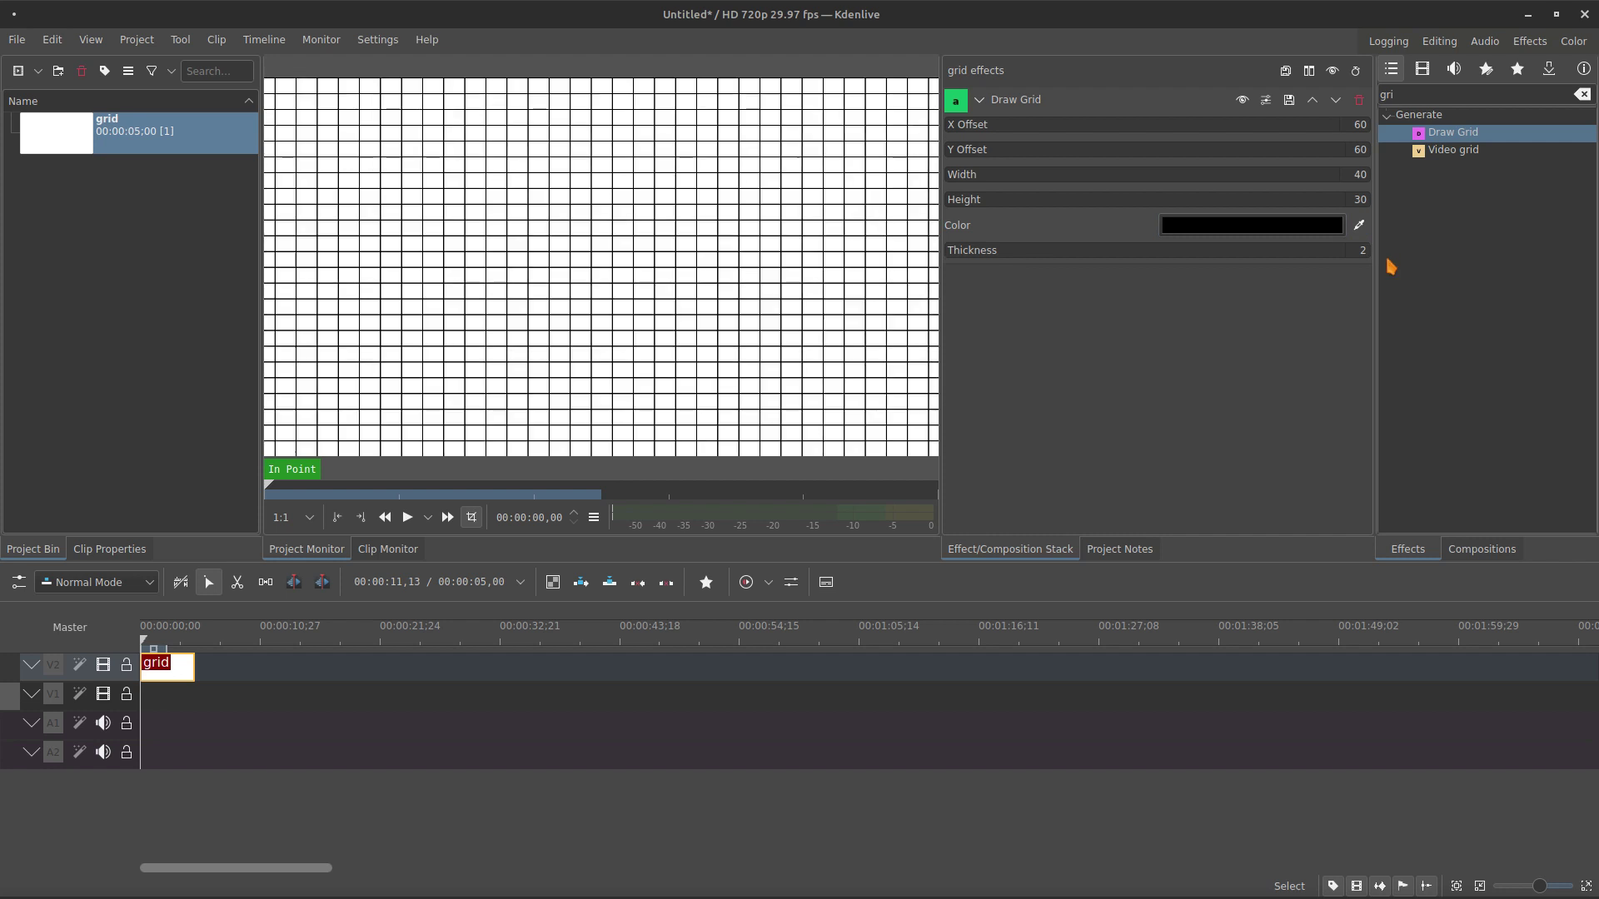
left_click(979, 99)
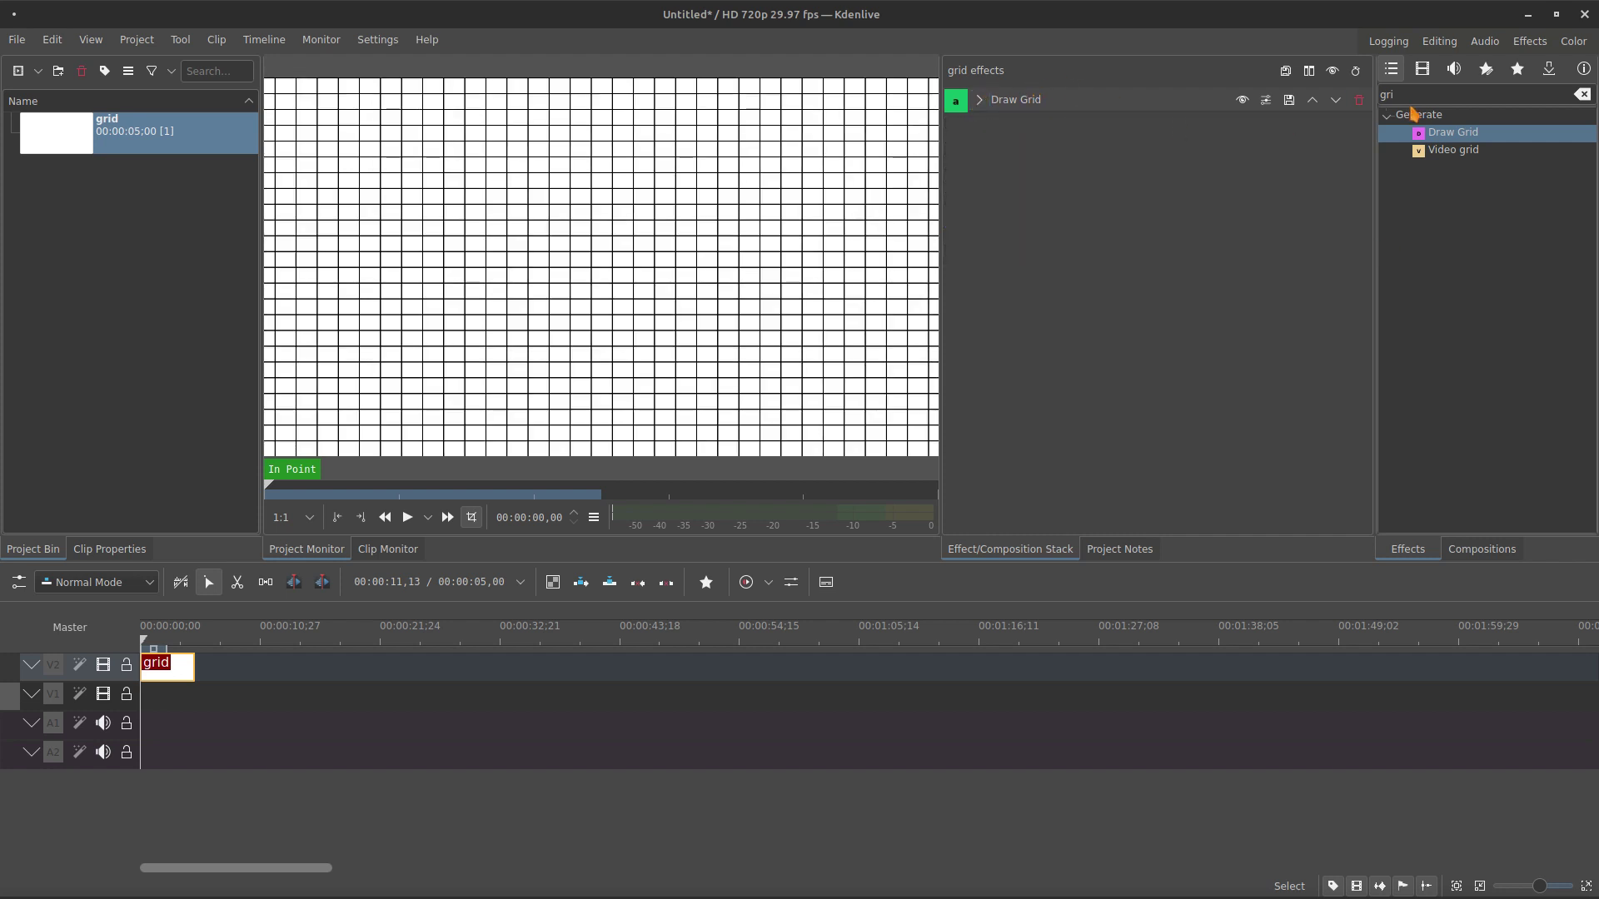
Add the Corners effect to the grid clip.
left_click(1581, 95)
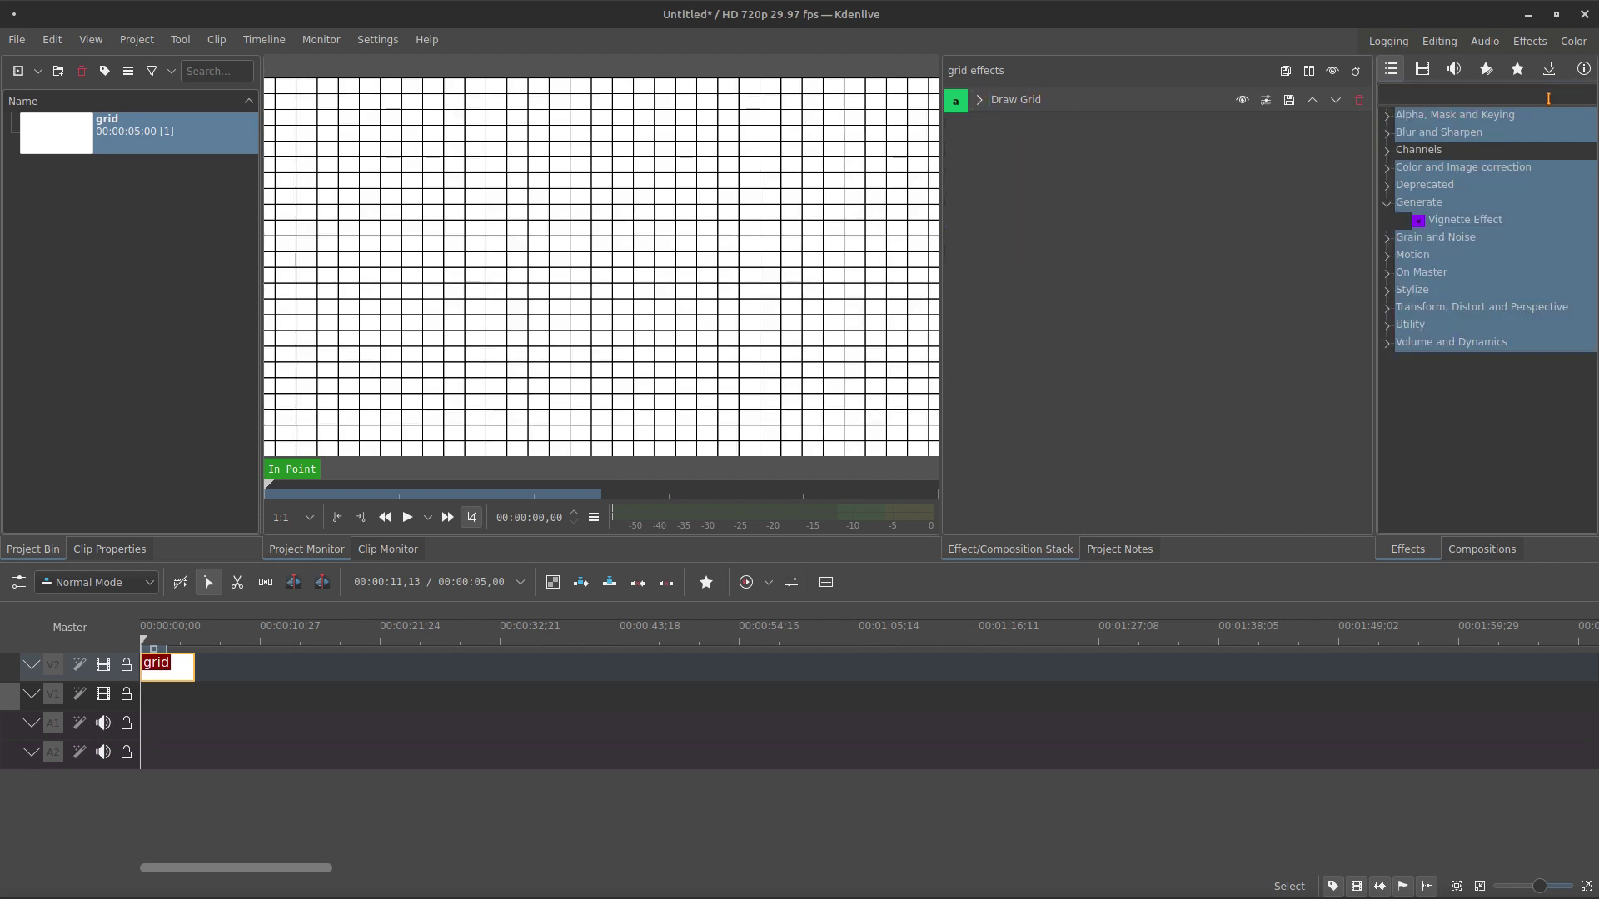
type("c")
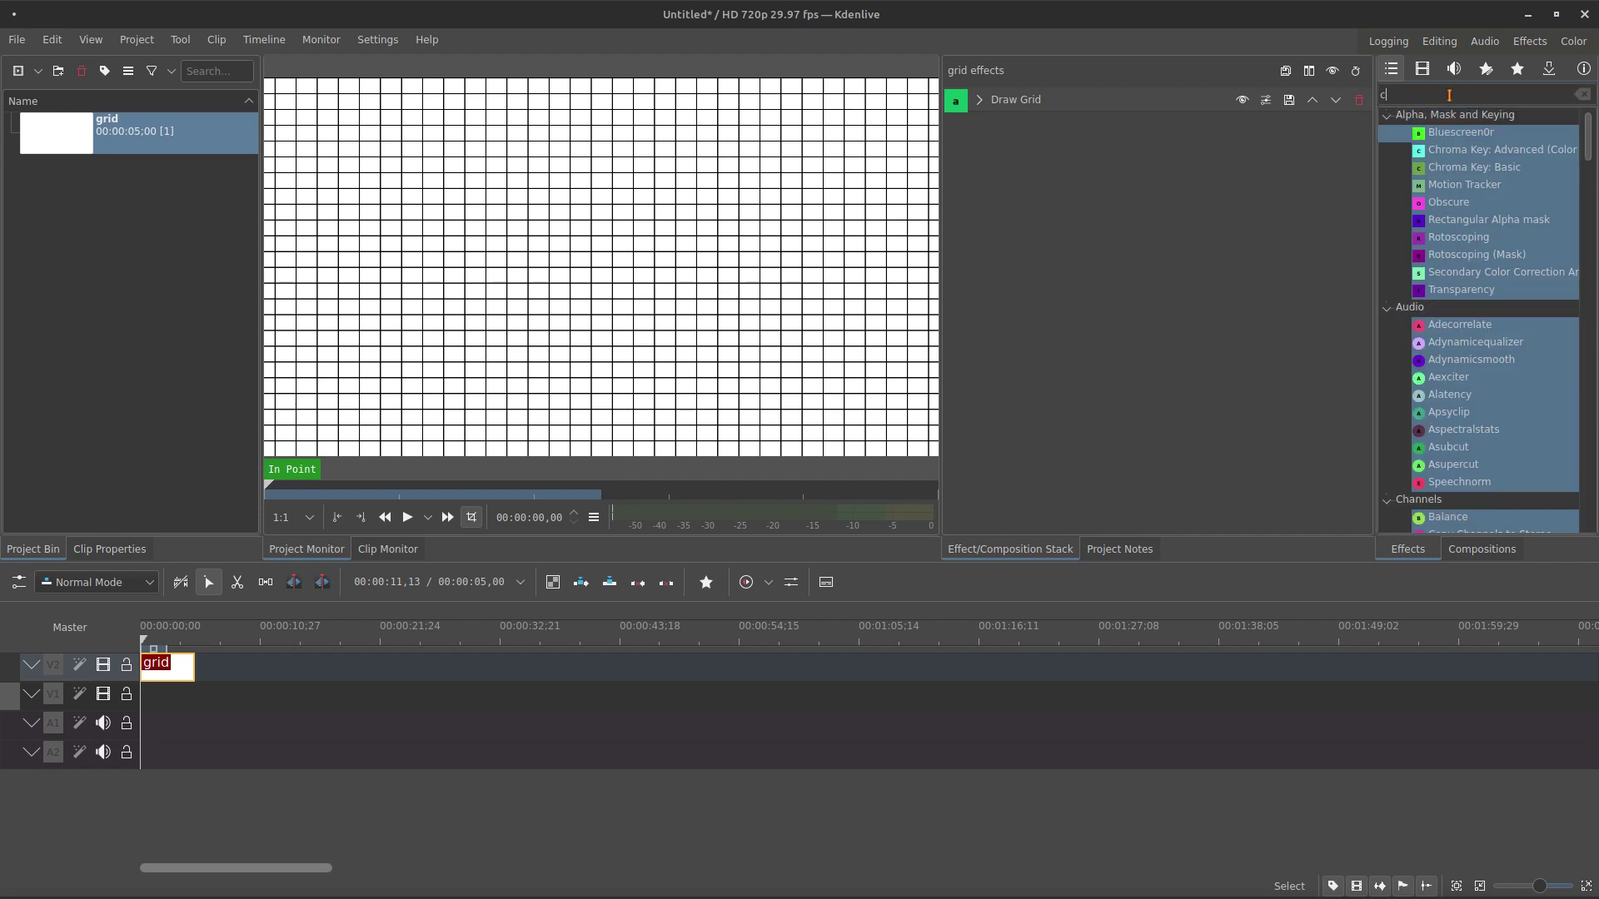
type("orn")
left_click_drag(1453, 135, 1052, 310)
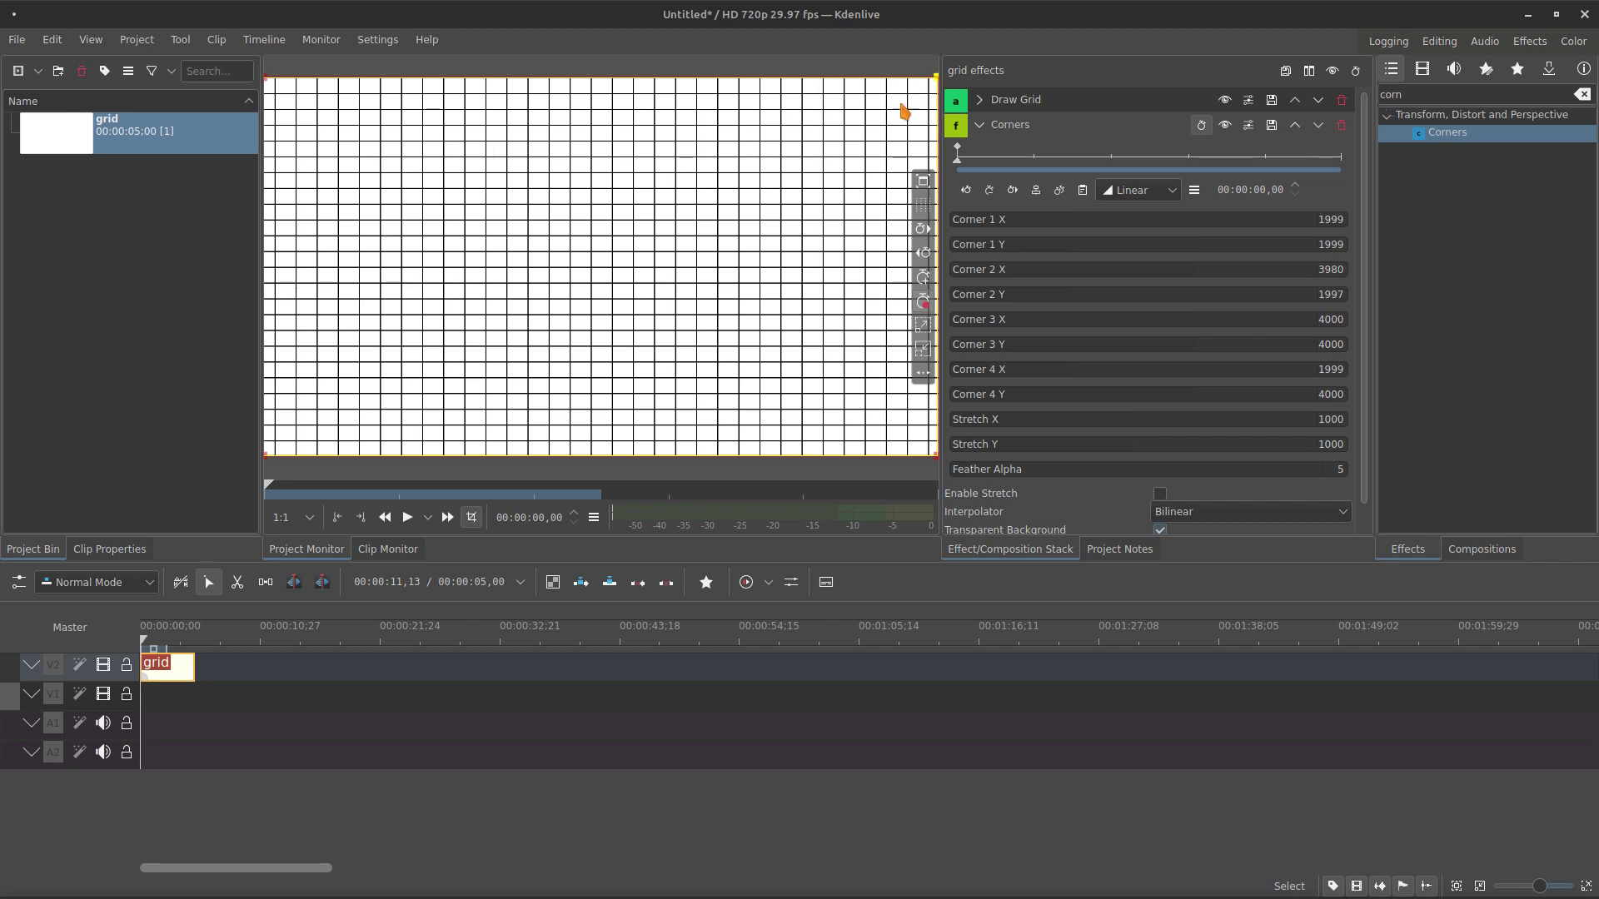
Pull the grid's top corners down and inward to form a symmetric perspective floor.
left_click_drag(901, 107, 786, 241)
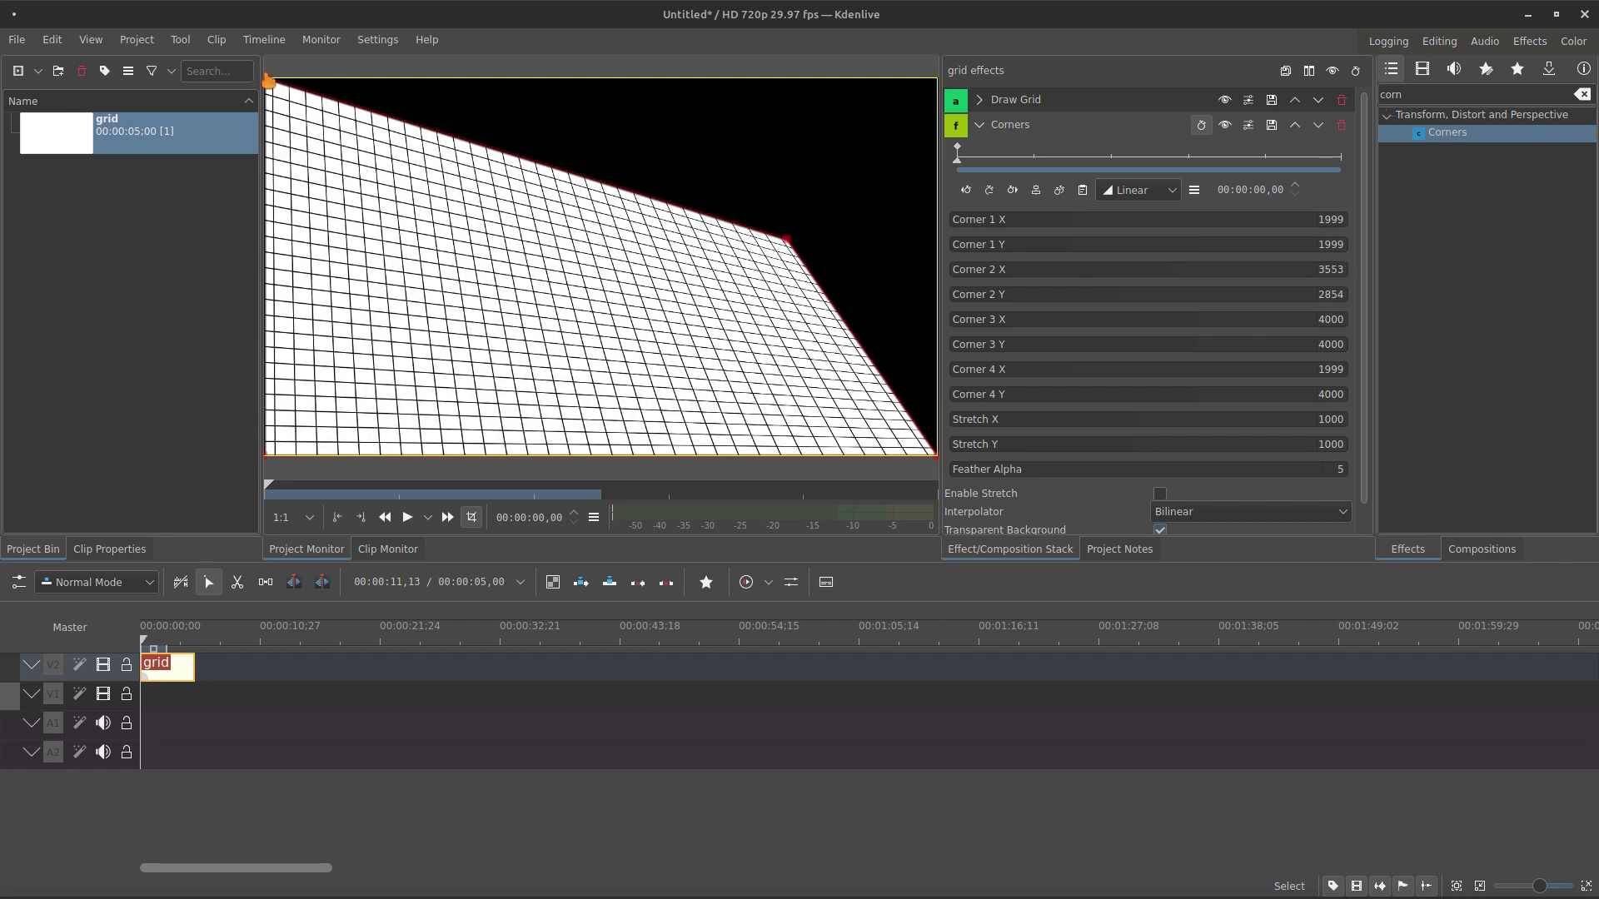
left_click_drag(268, 80, 542, 267)
left_click_drag(785, 243, 766, 297)
left_click_drag(548, 292, 550, 305)
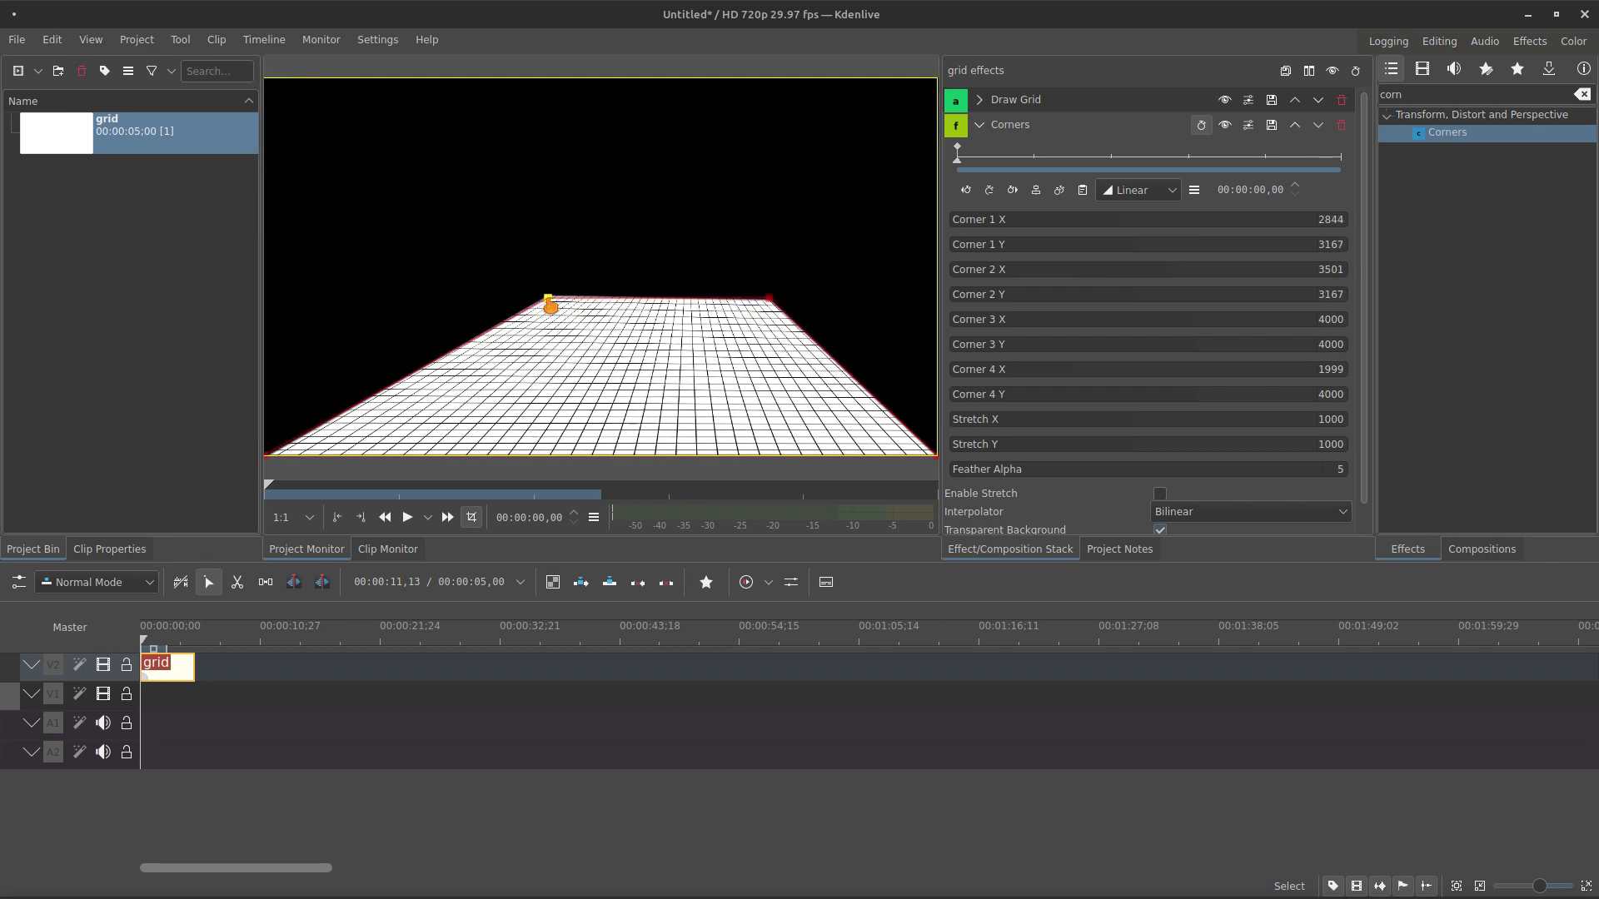
left_click_drag(767, 298, 732, 310)
left_click_drag(549, 309, 547, 308)
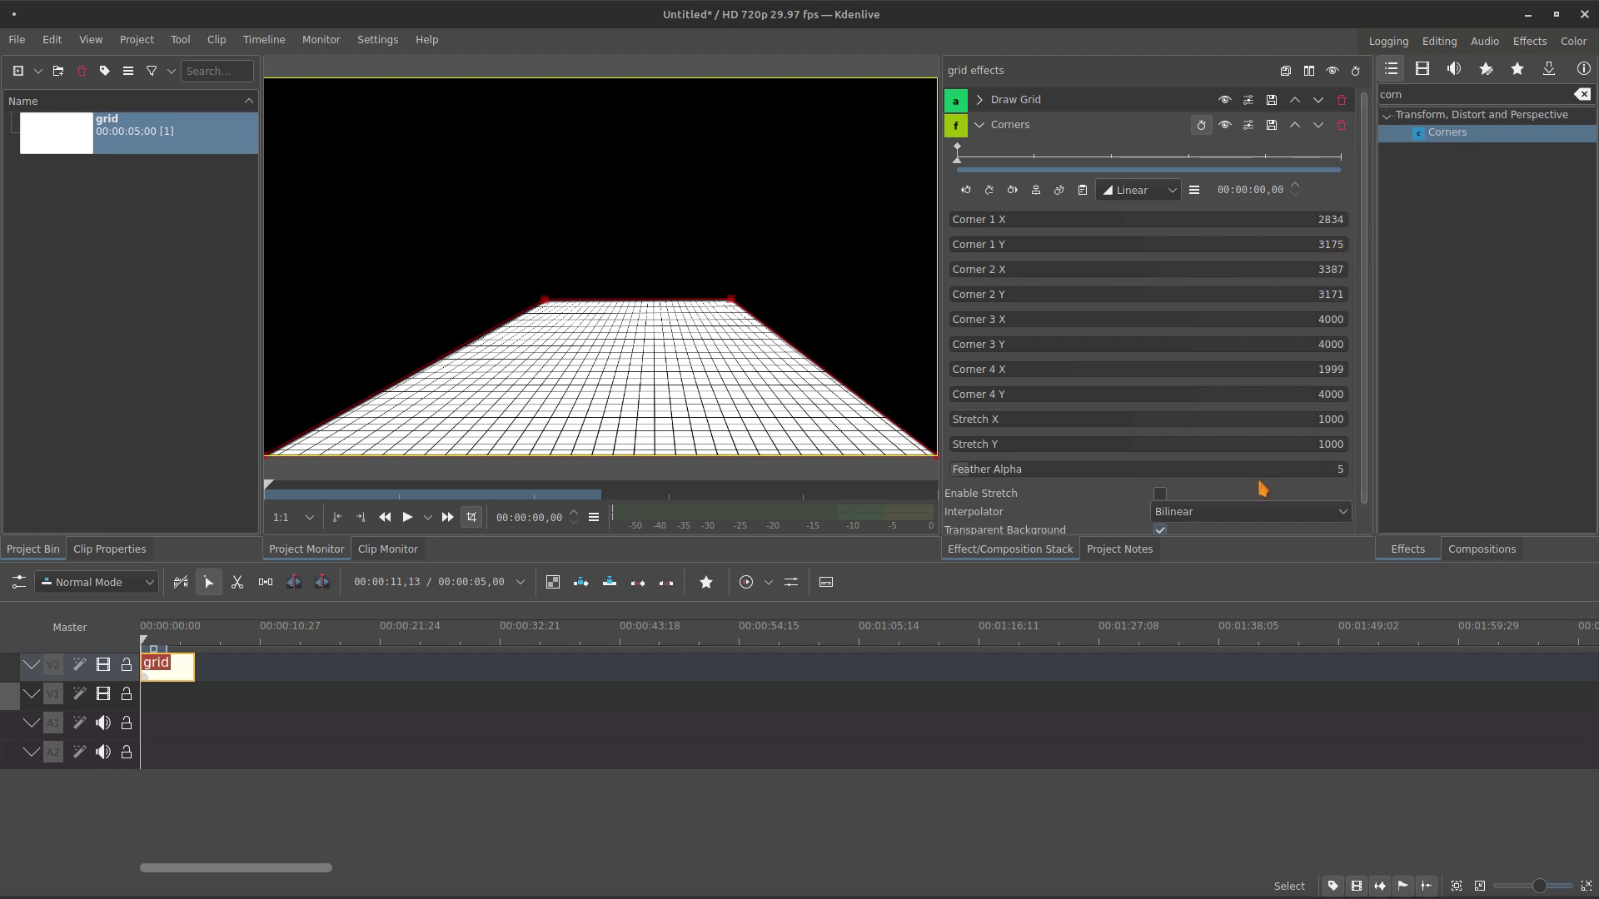
scroll(1359, 444, "down", 1)
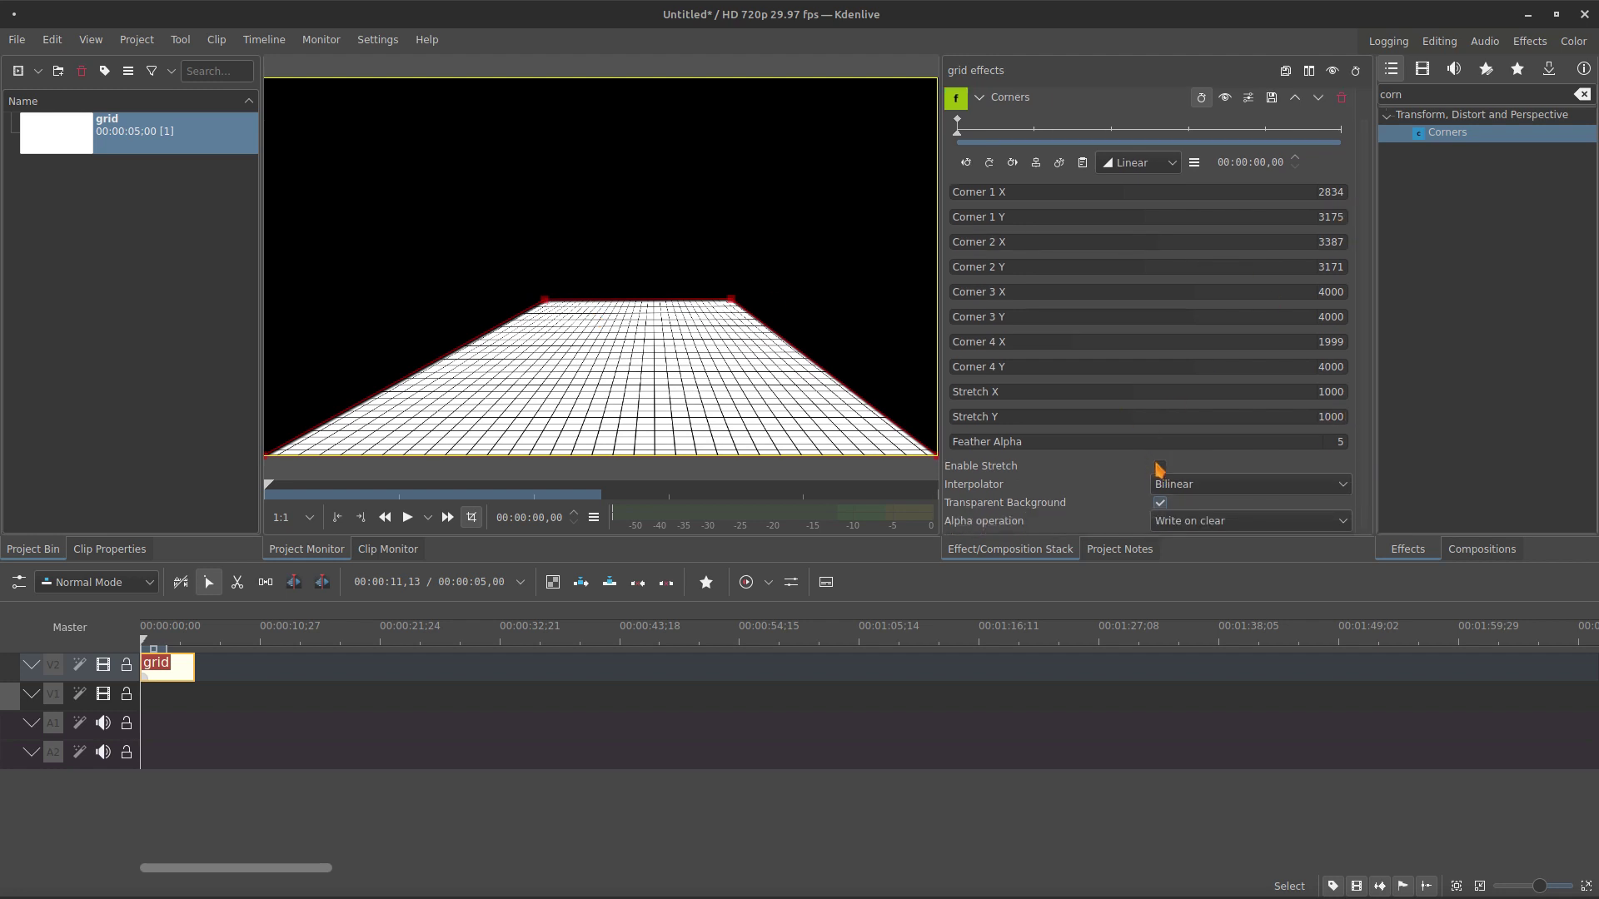
left_click(979, 97)
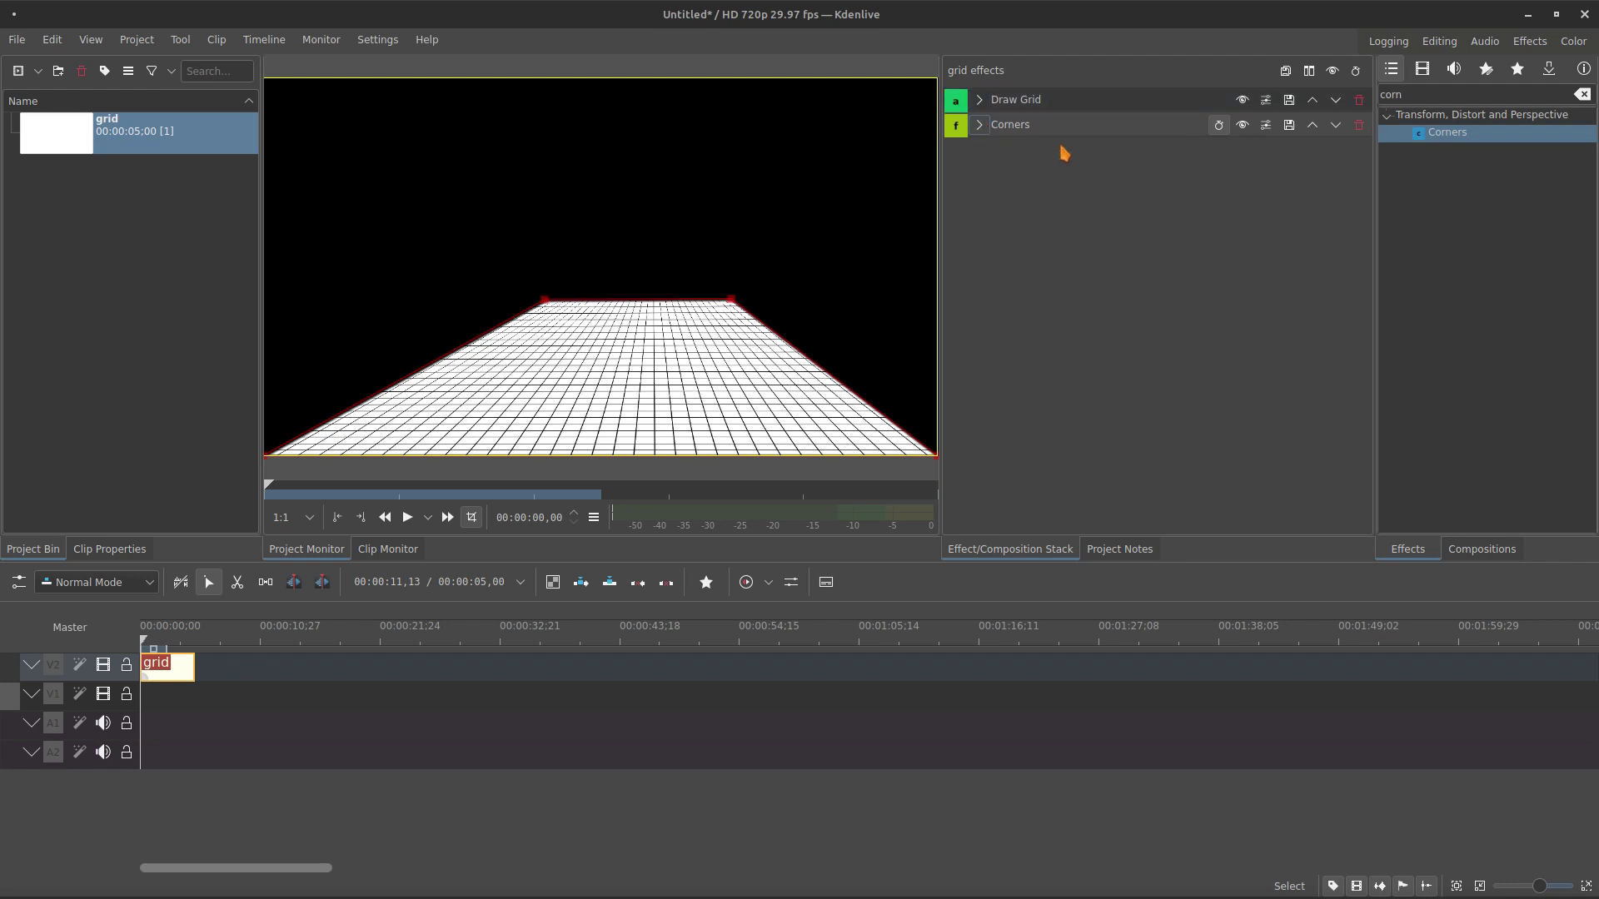
left_click(707, 582)
Add a Transform effect with Y offset -14 to the grid clip, then disable it.
mouse_move(713, 622)
left_mouse_down()
mouse_move(1091, 214)
mouse_move(1041, 116)
left_mouse_up()
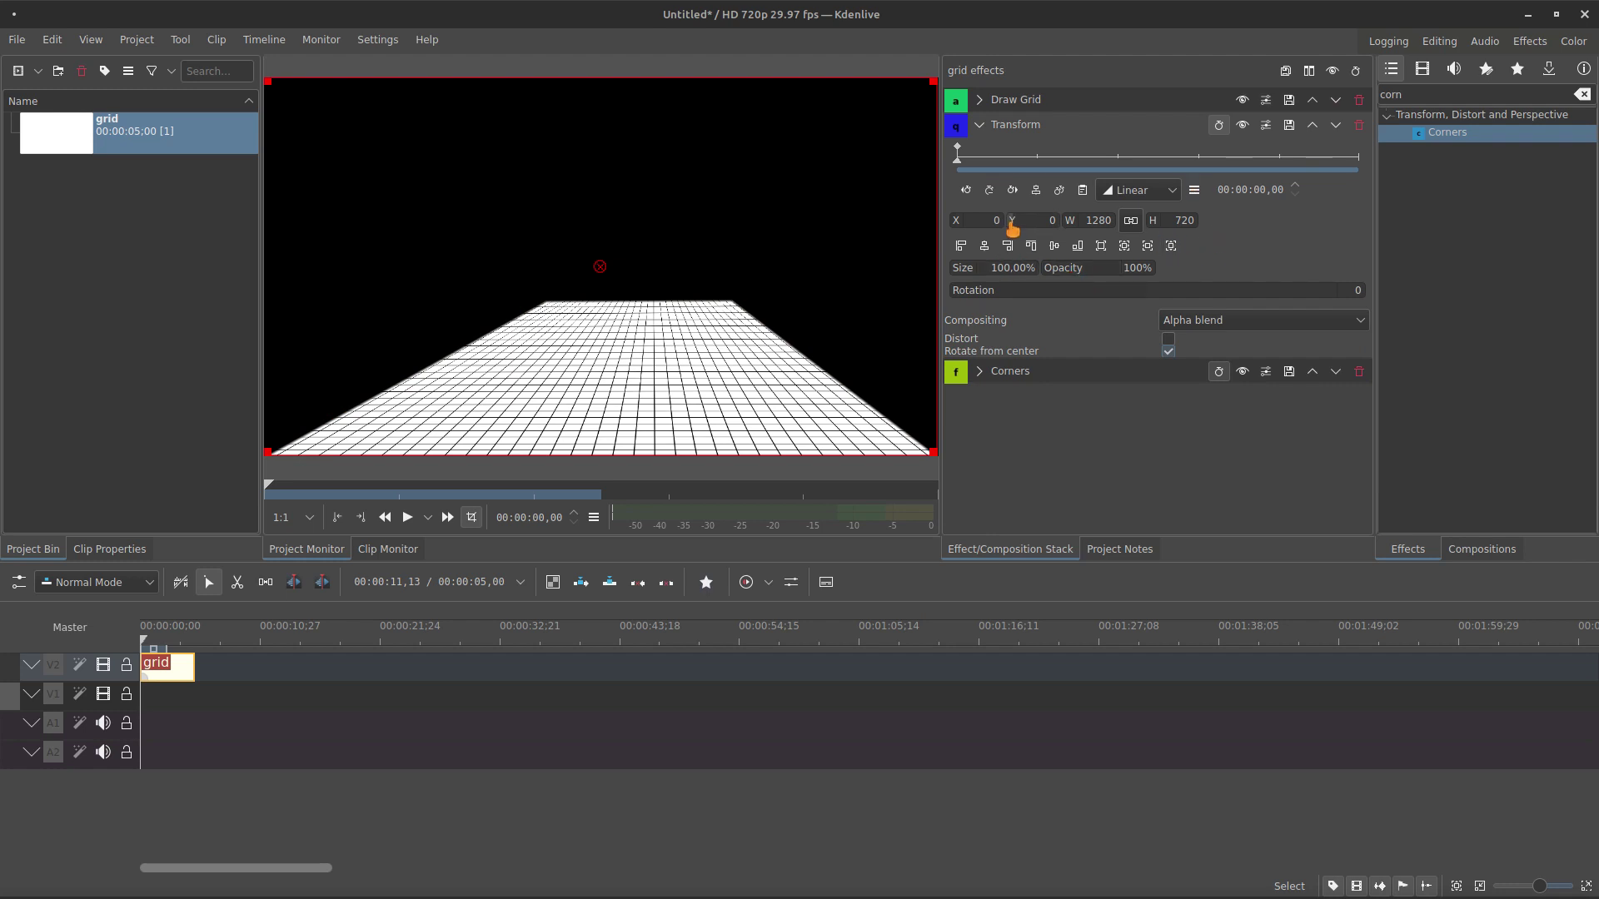
left_click_drag(1012, 226, 1007, 273)
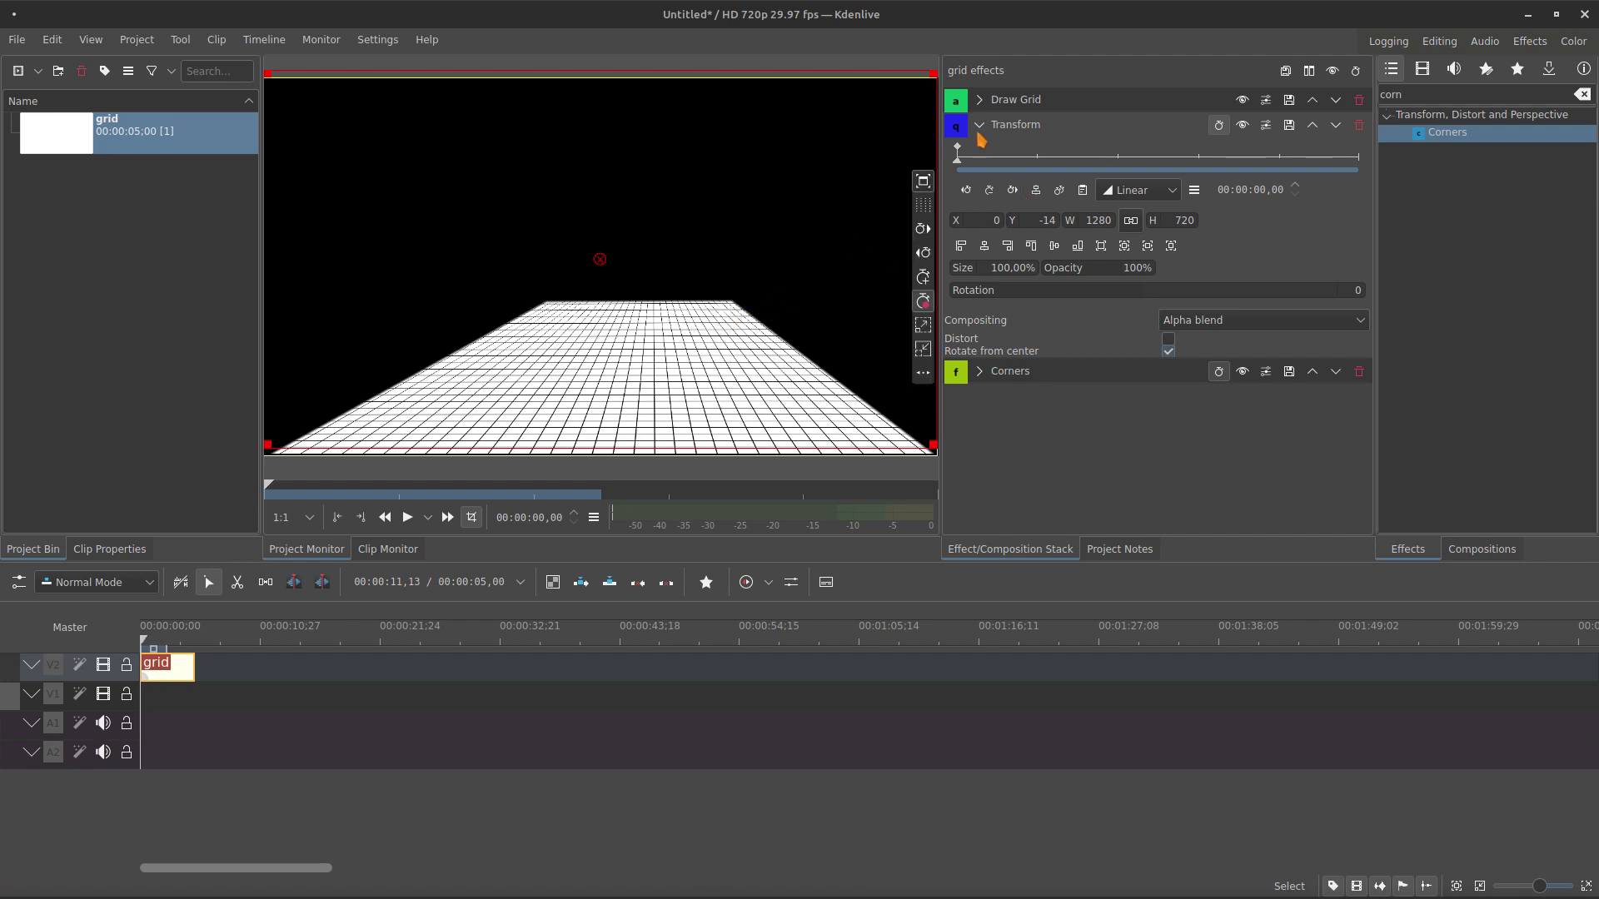
left_click(979, 125)
left_click(1242, 125)
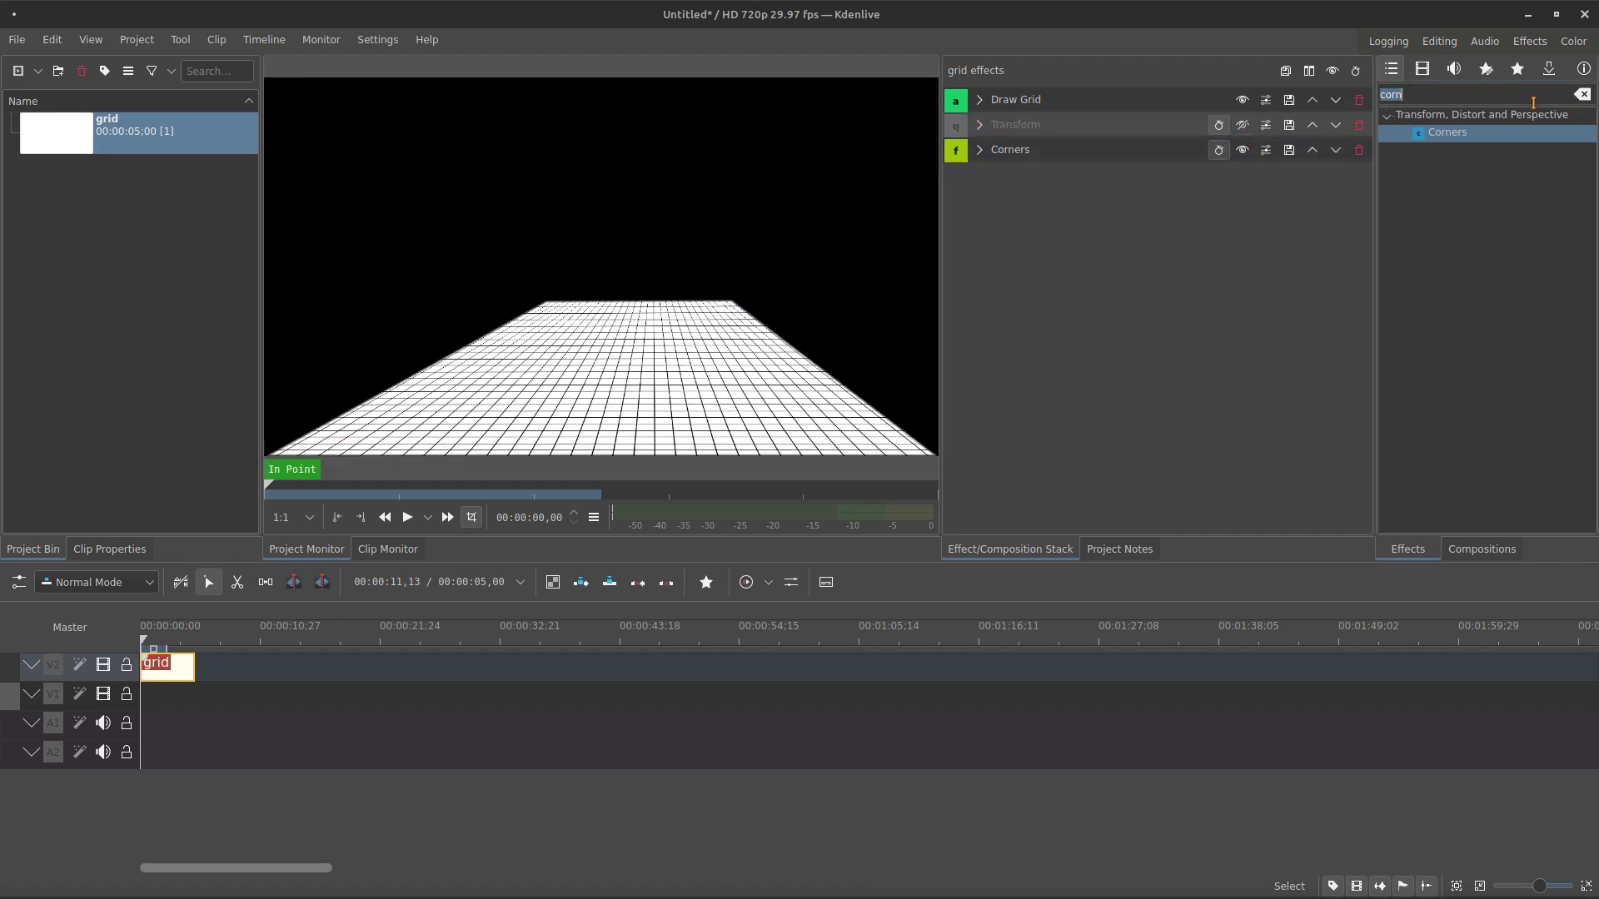
type("vr")
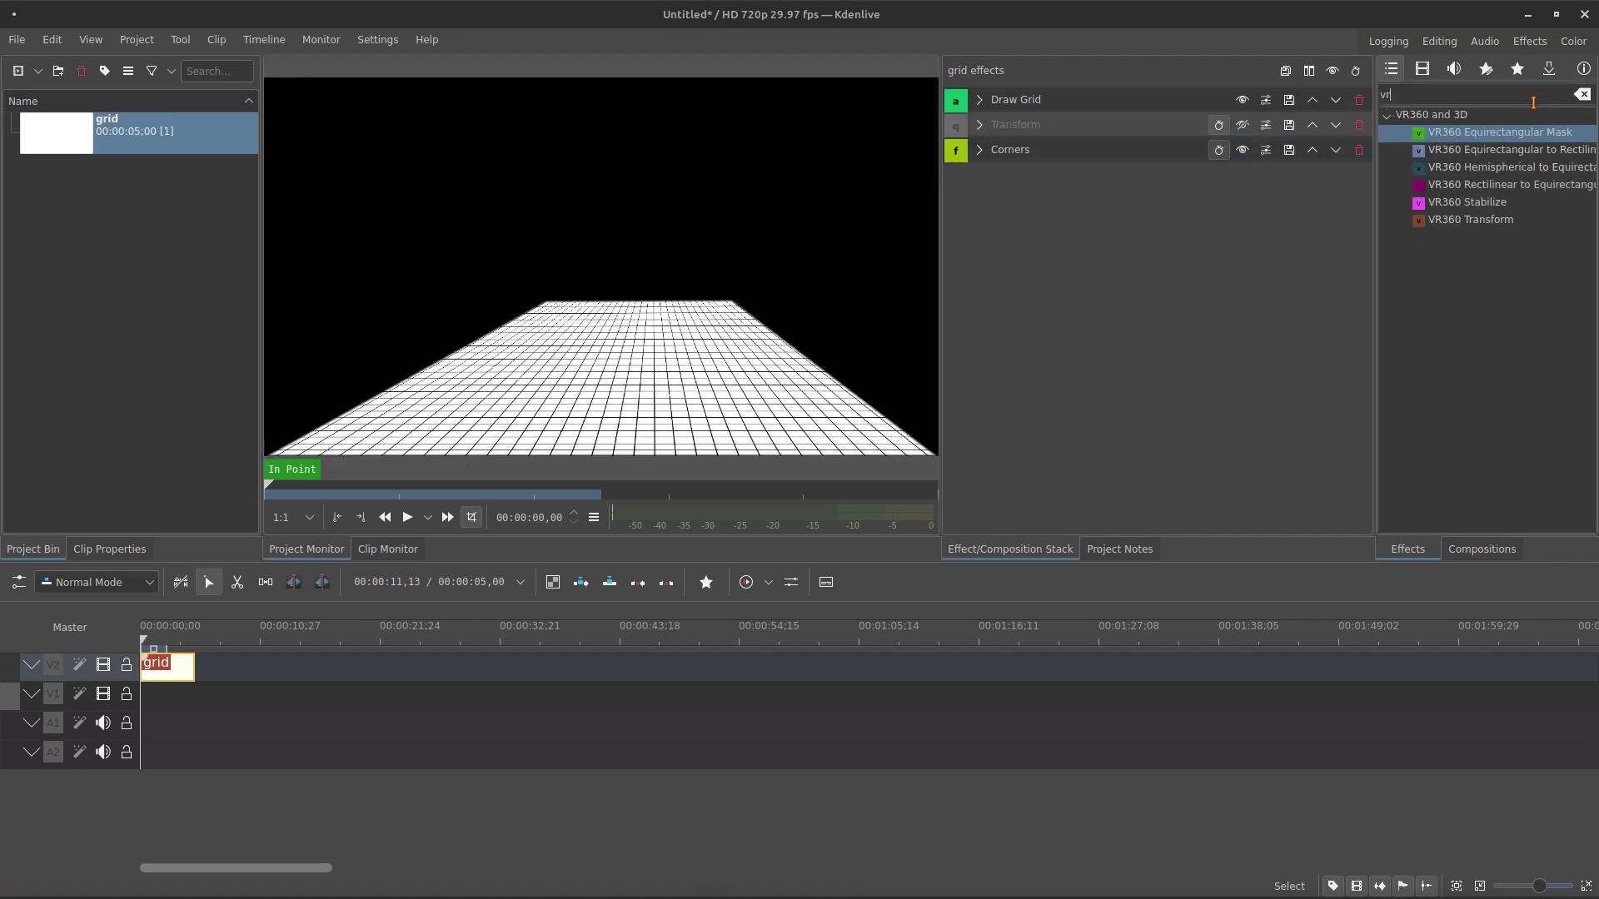
Add a VR360 Transform effect to the grid clip and adjust its yaw.
left_click(1455, 225)
left_click_drag(1457, 224, 1128, 126)
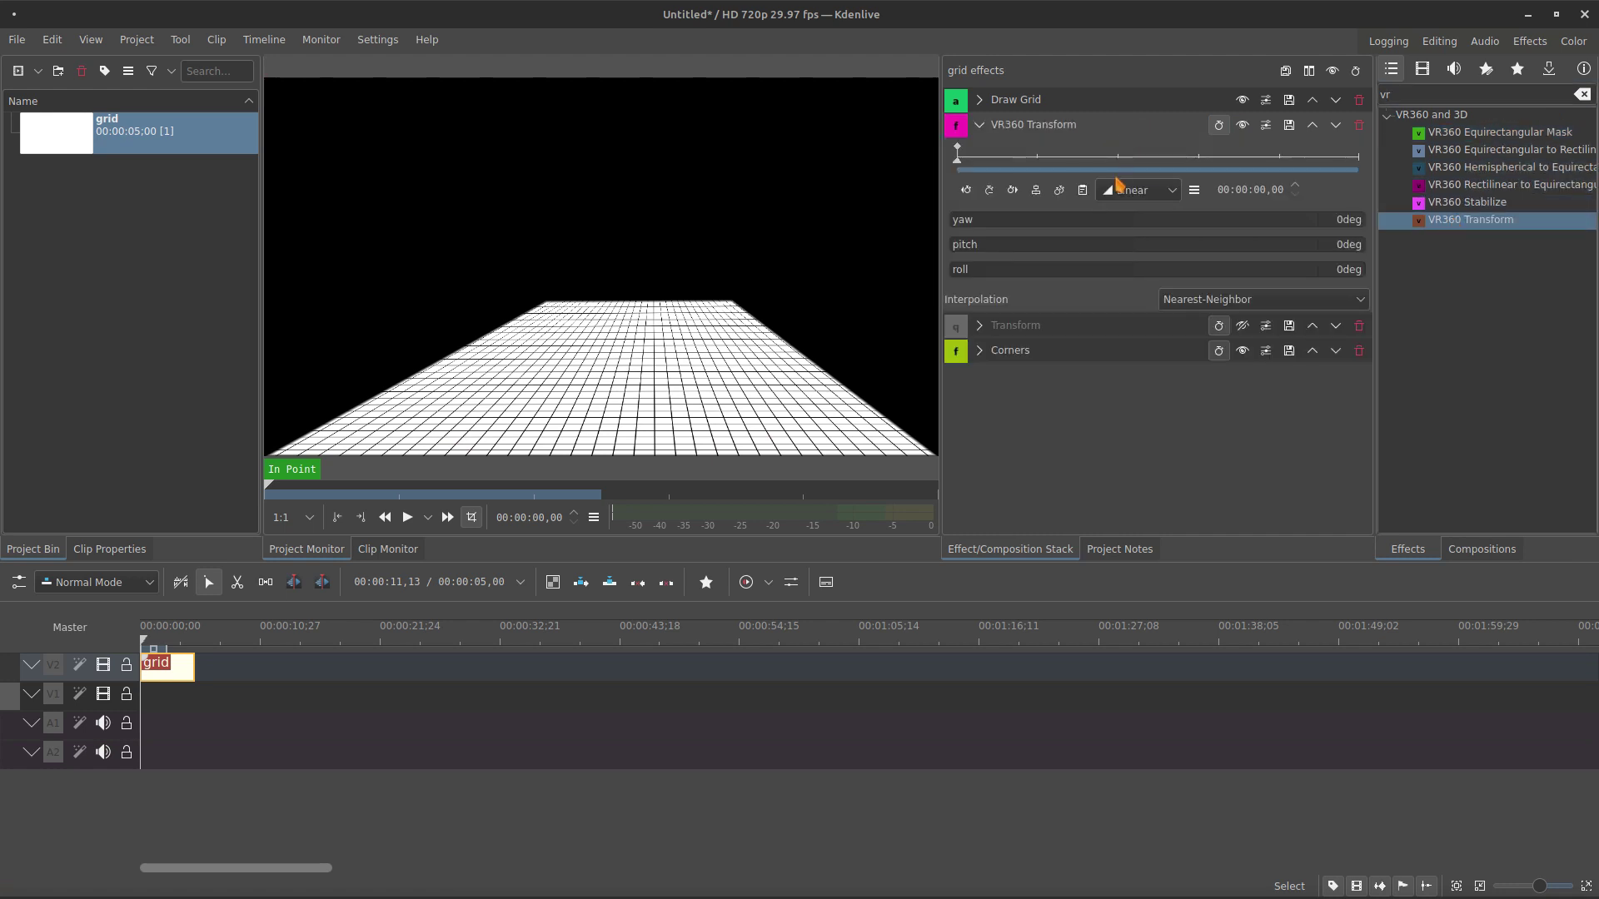
left_click_drag(1109, 221, 1150, 241)
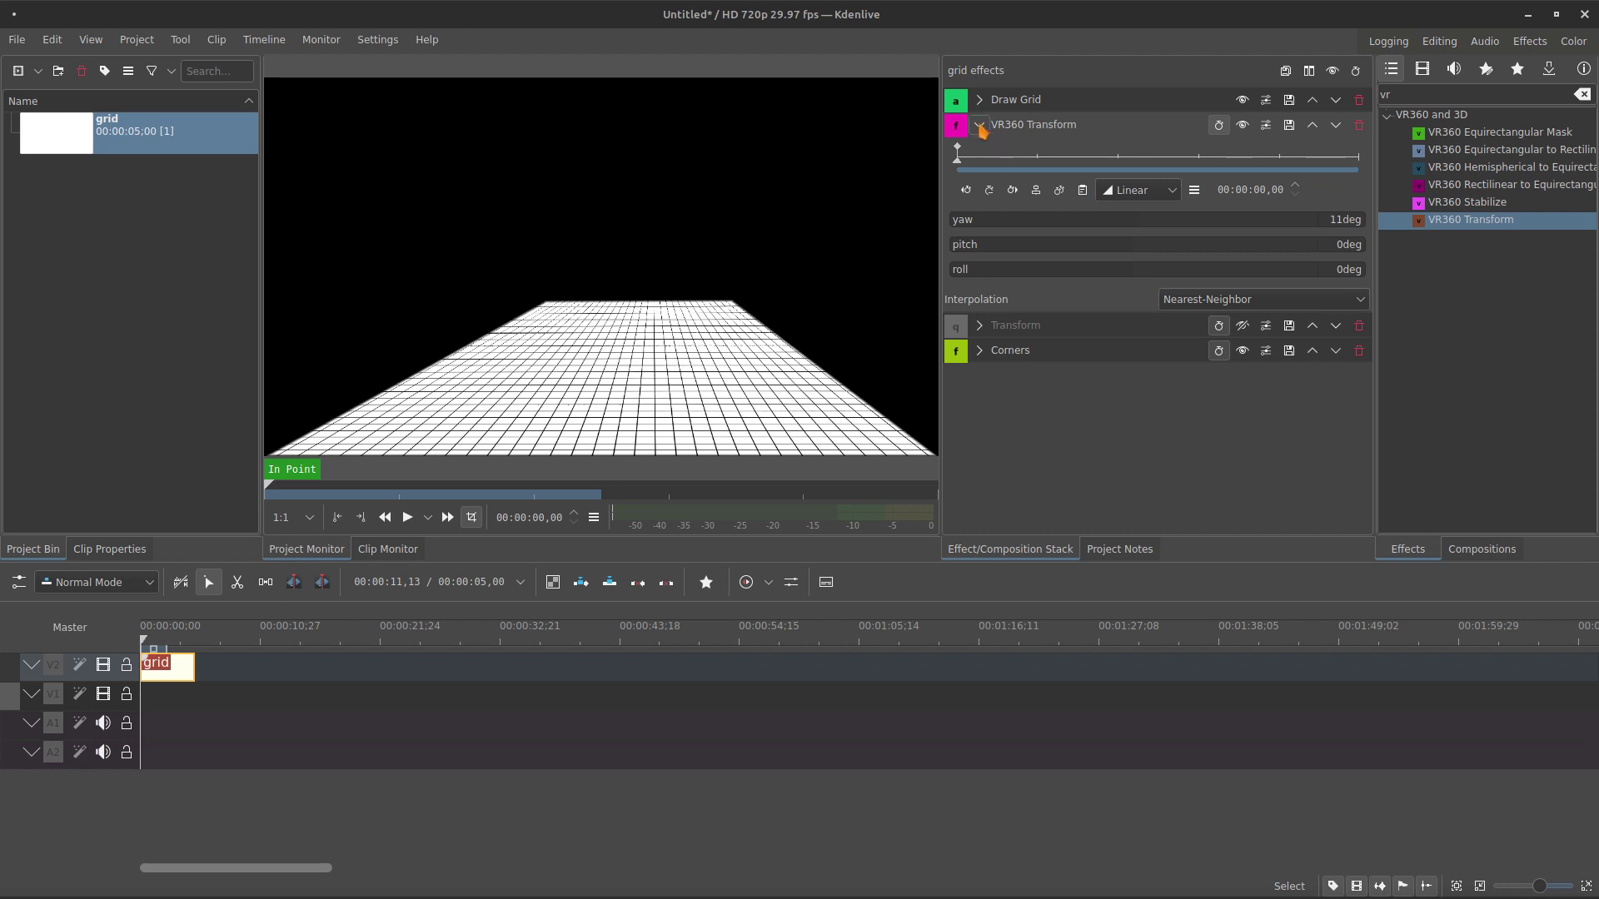
left_click(980, 126)
Re-enable the Transform effect, edit its rotation, and set VR360 yaw to -8deg.
left_click(1242, 152)
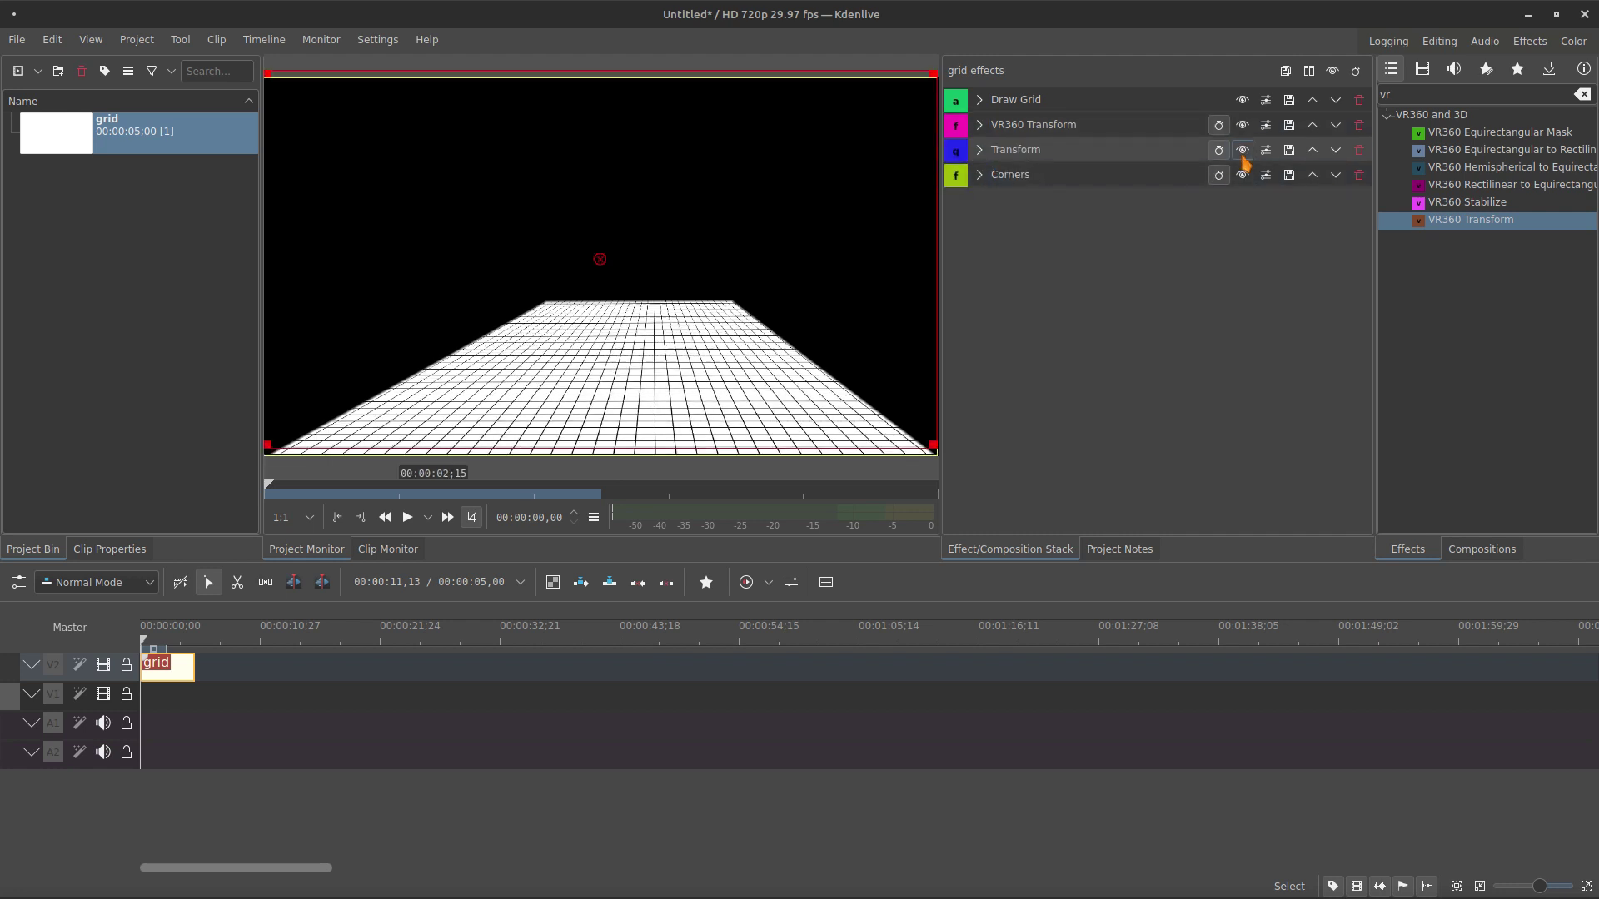
left_click(980, 150)
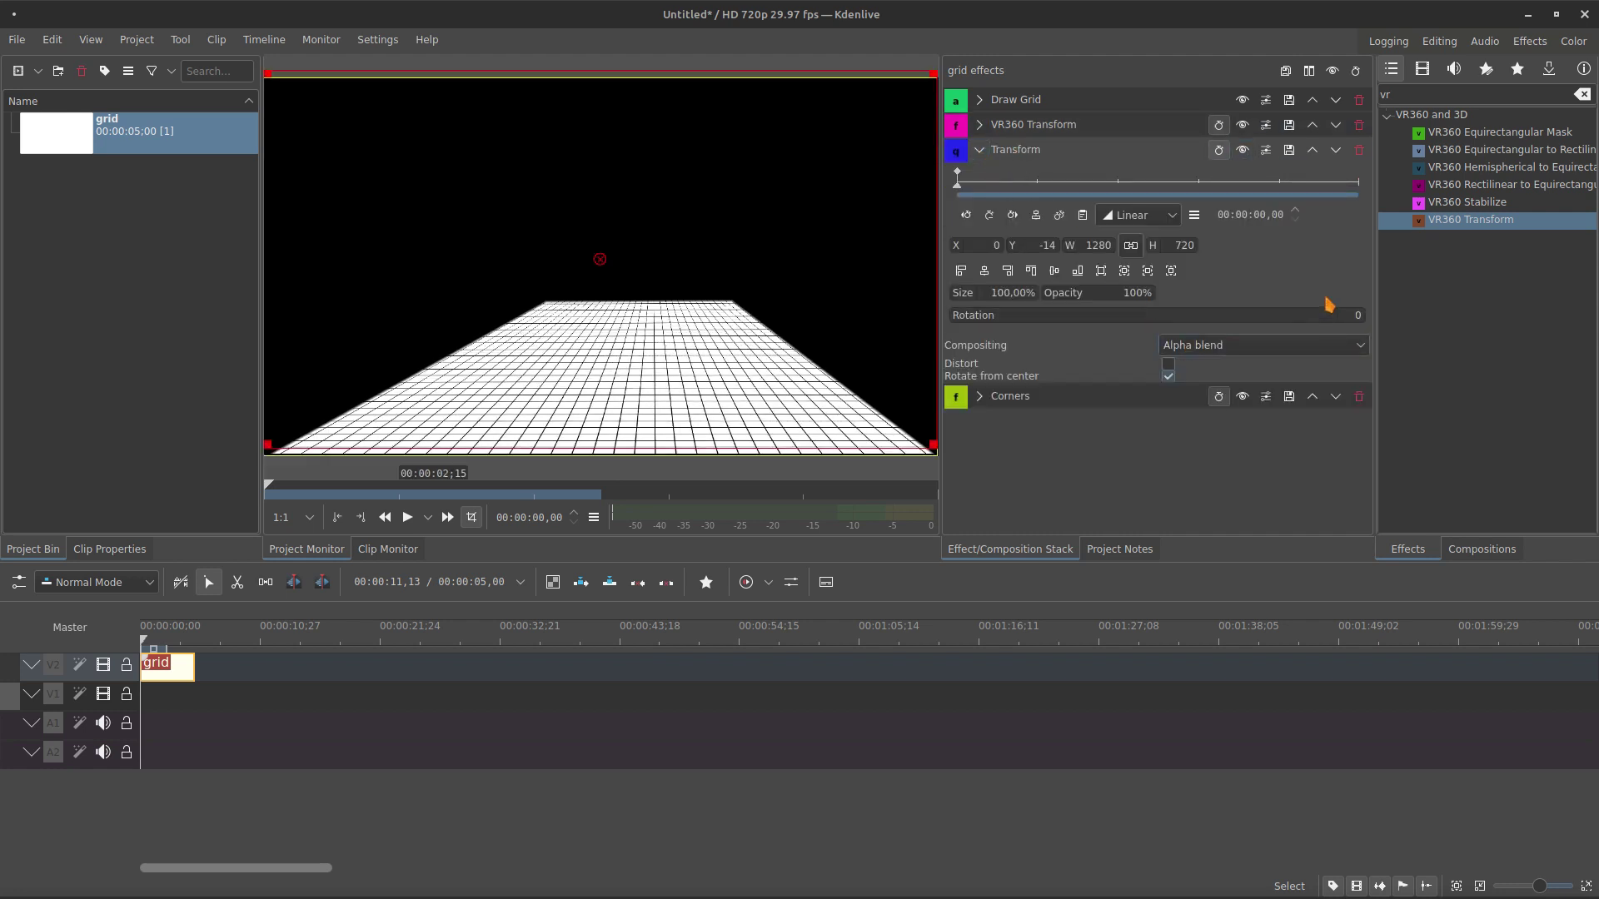
left_click(1350, 315)
left_click(980, 150)
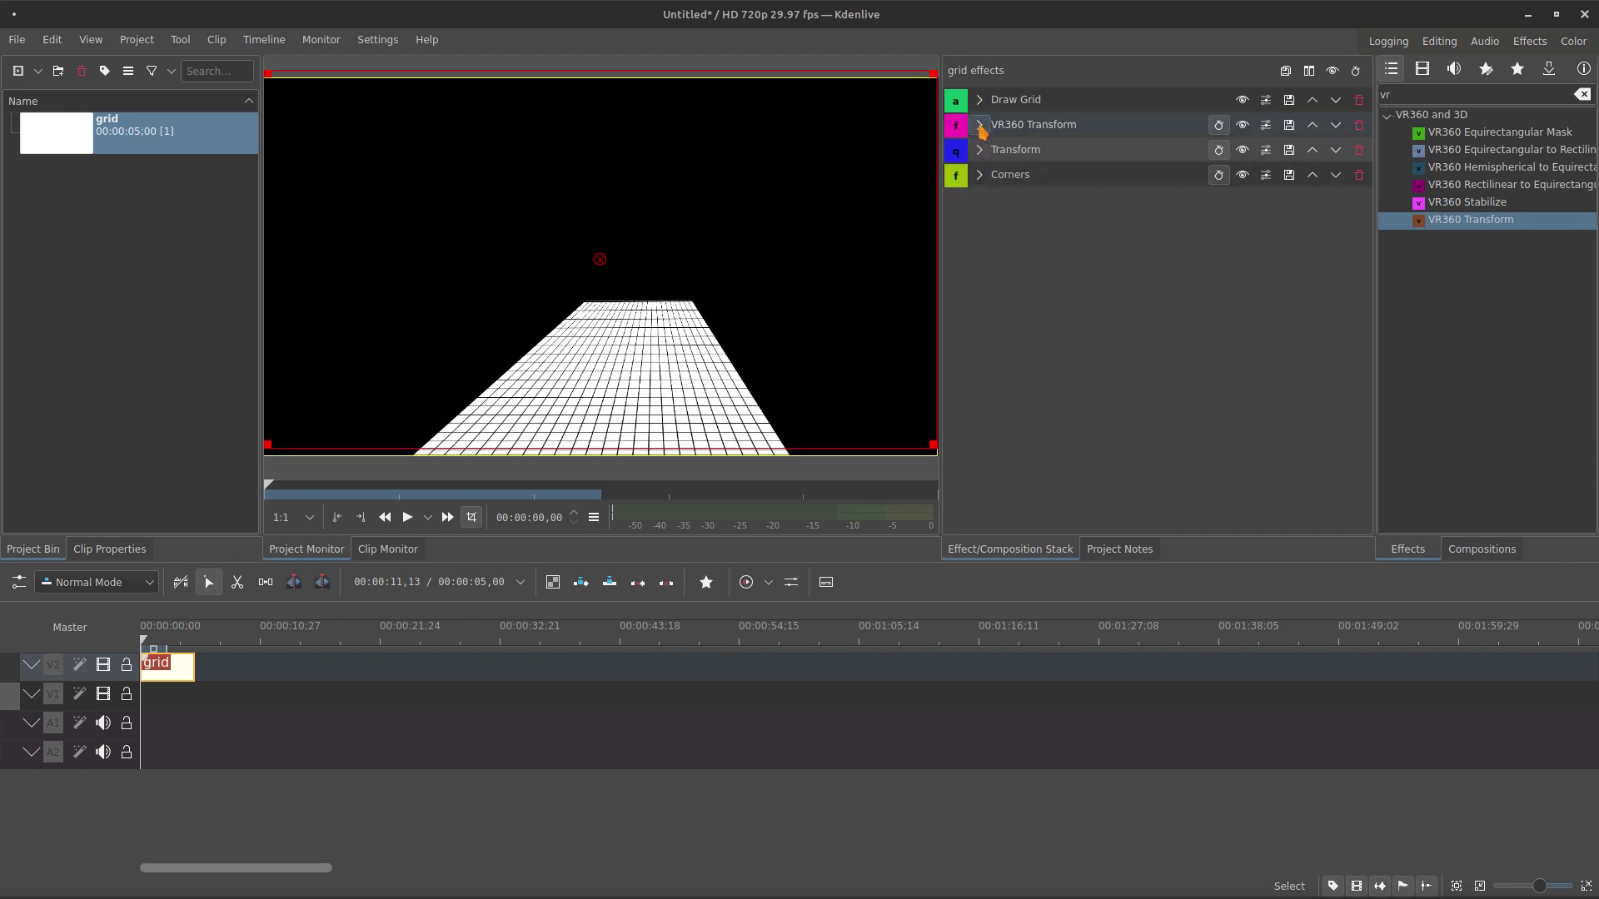
left_click(980, 125)
left_click(1132, 224)
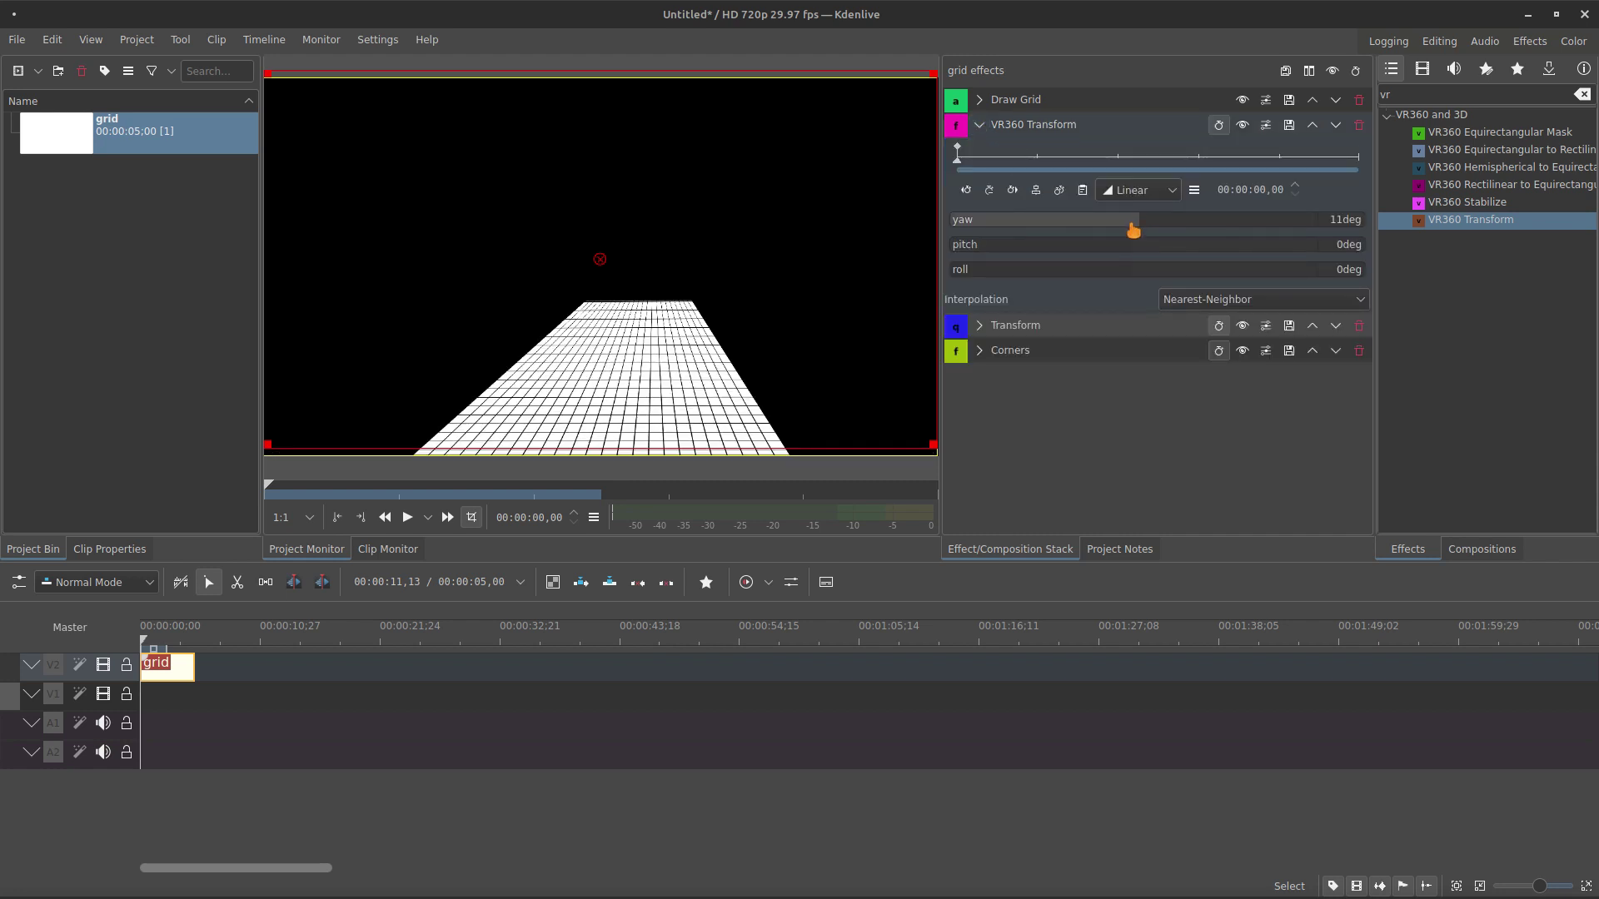
left_click_drag(1132, 231, 938, 349)
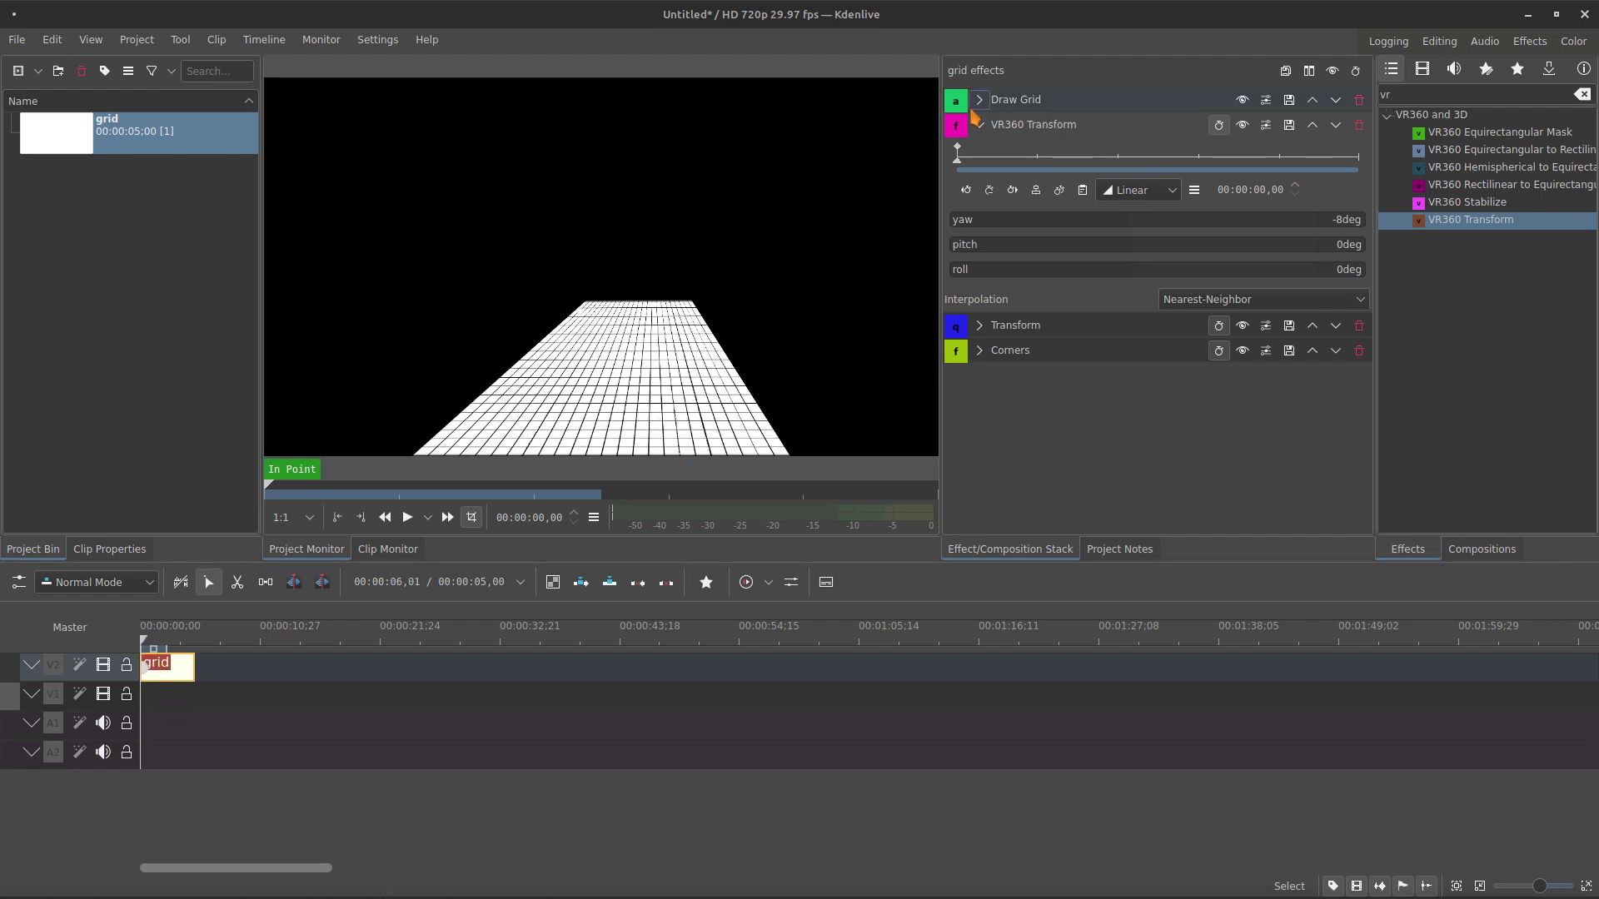
Set the Transform effect's size to 150%, then 180%, widening the grid floor.
left_click(979, 125)
left_click(980, 150)
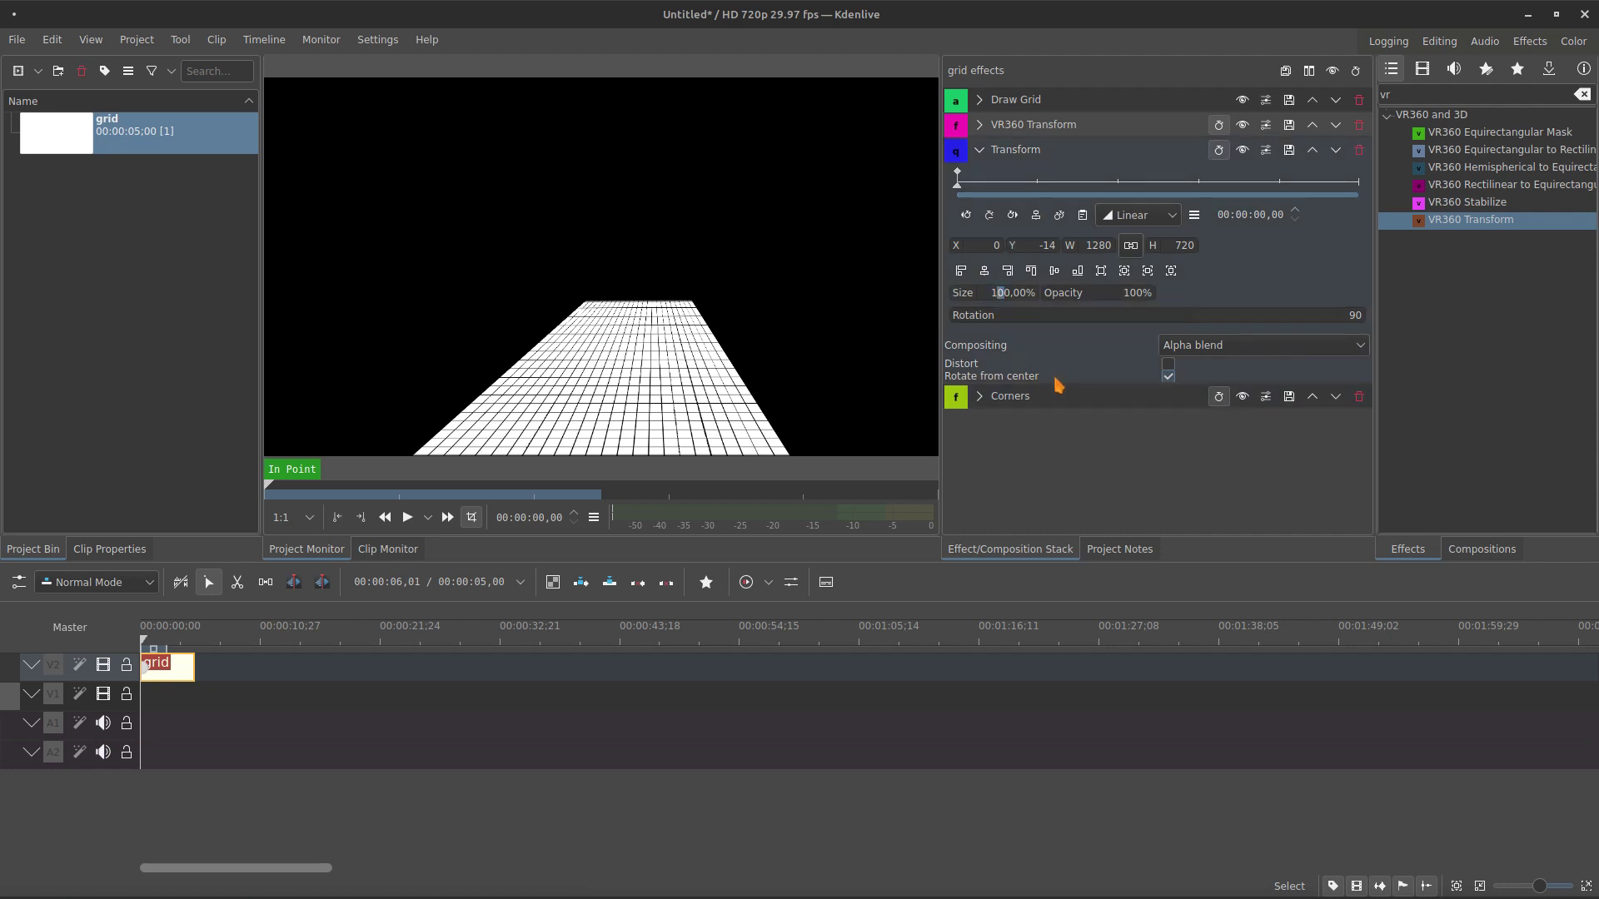
key("Return")
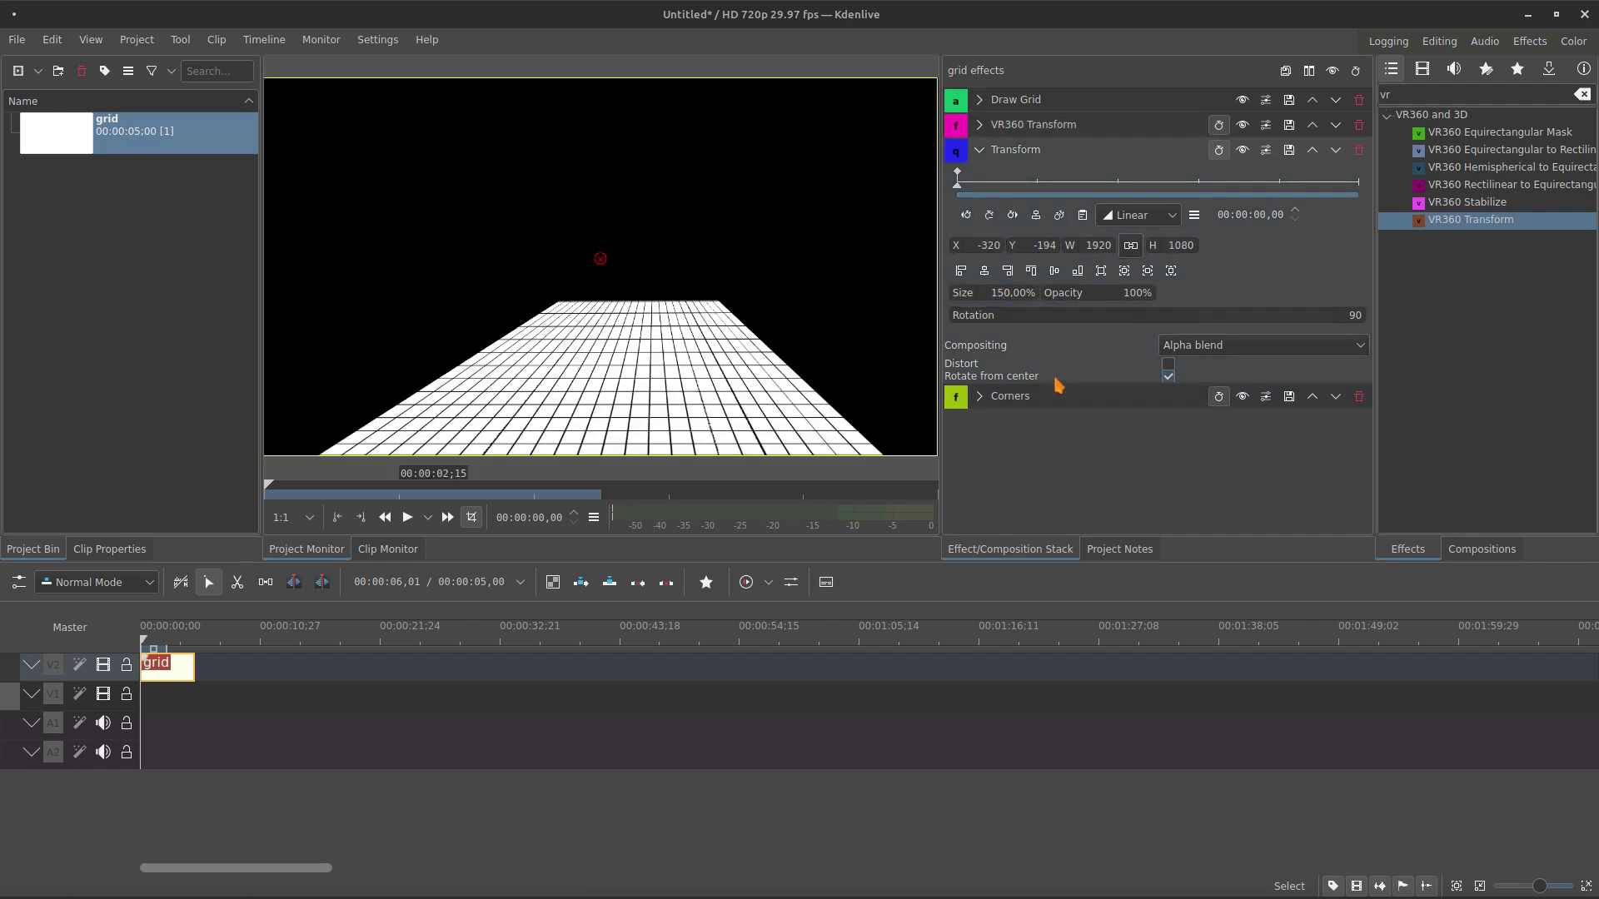
left_click(999, 292)
type("8")
key("Return")
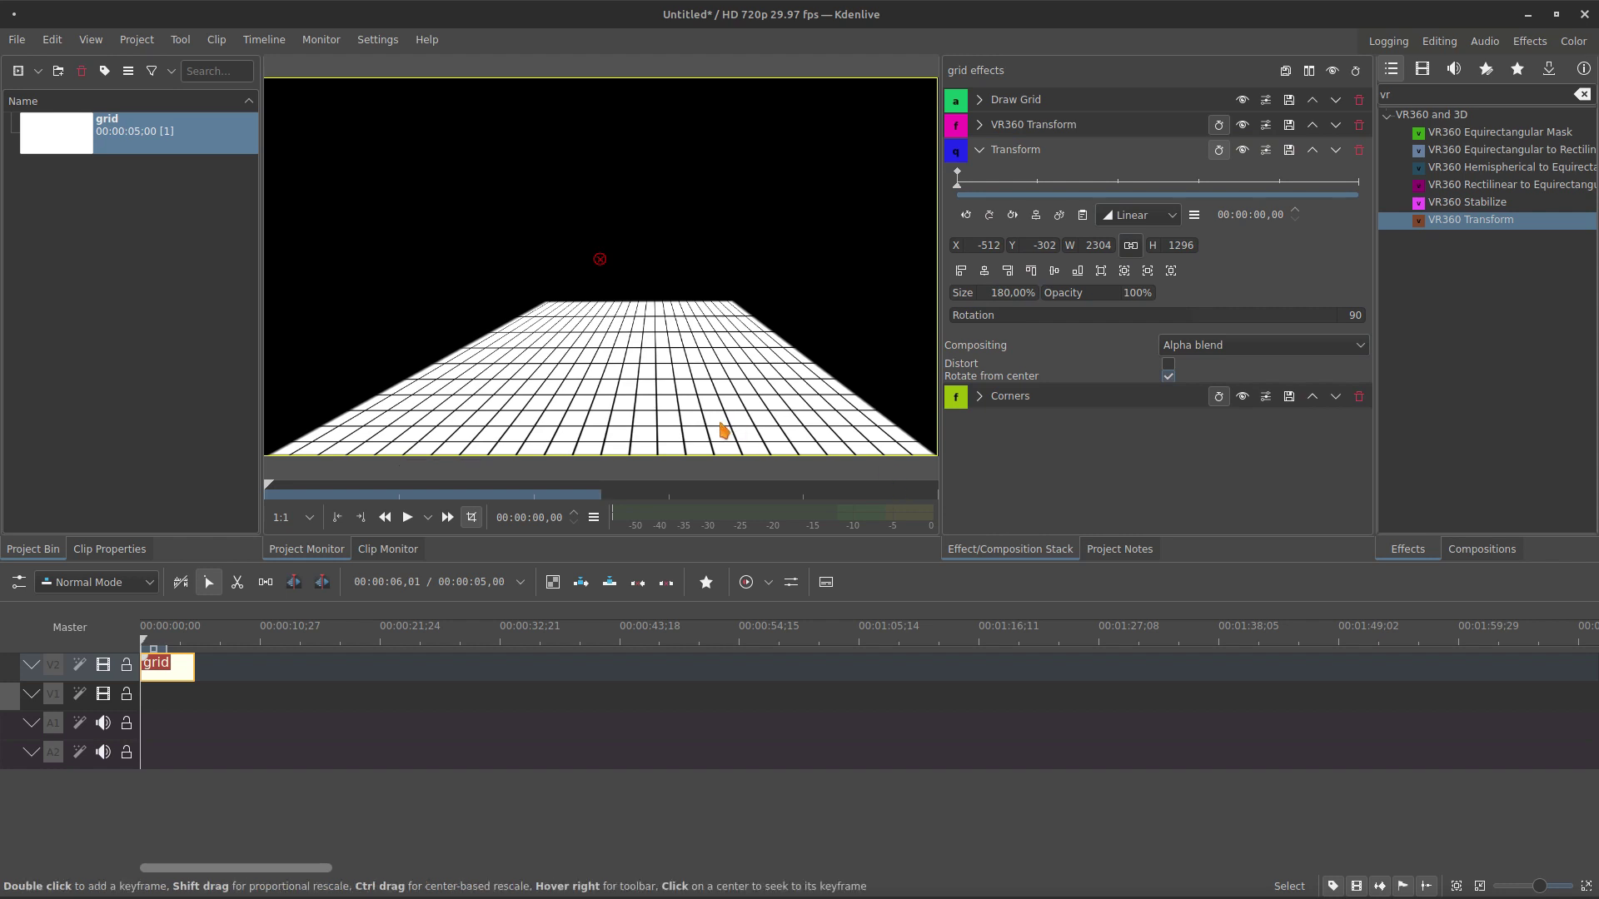
left_click(980, 151)
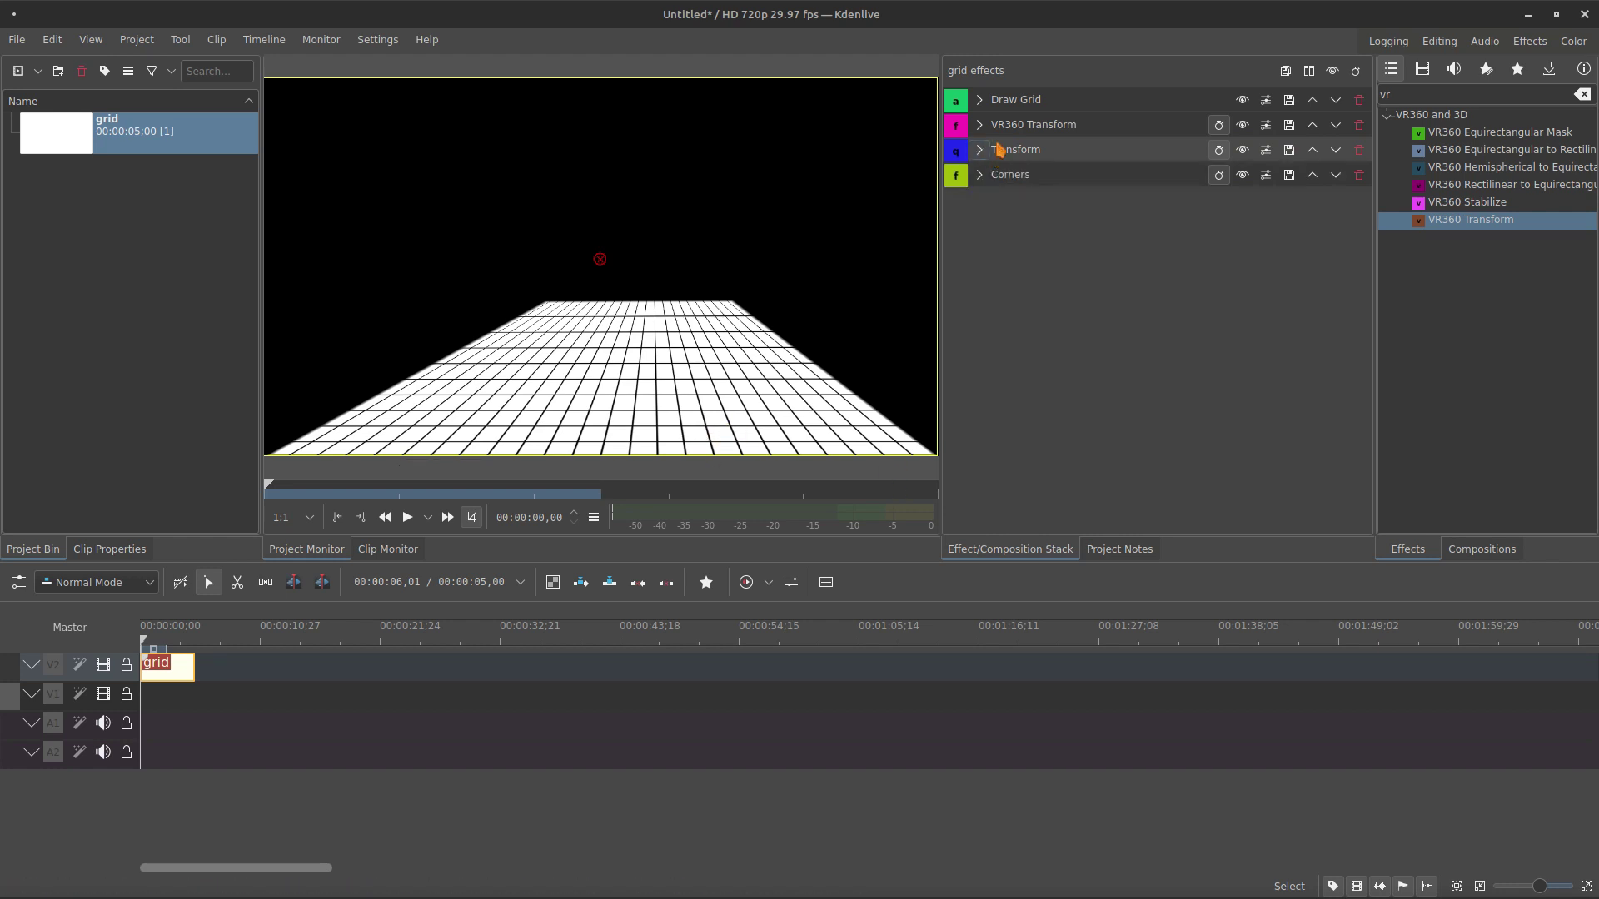
left_click(979, 126)
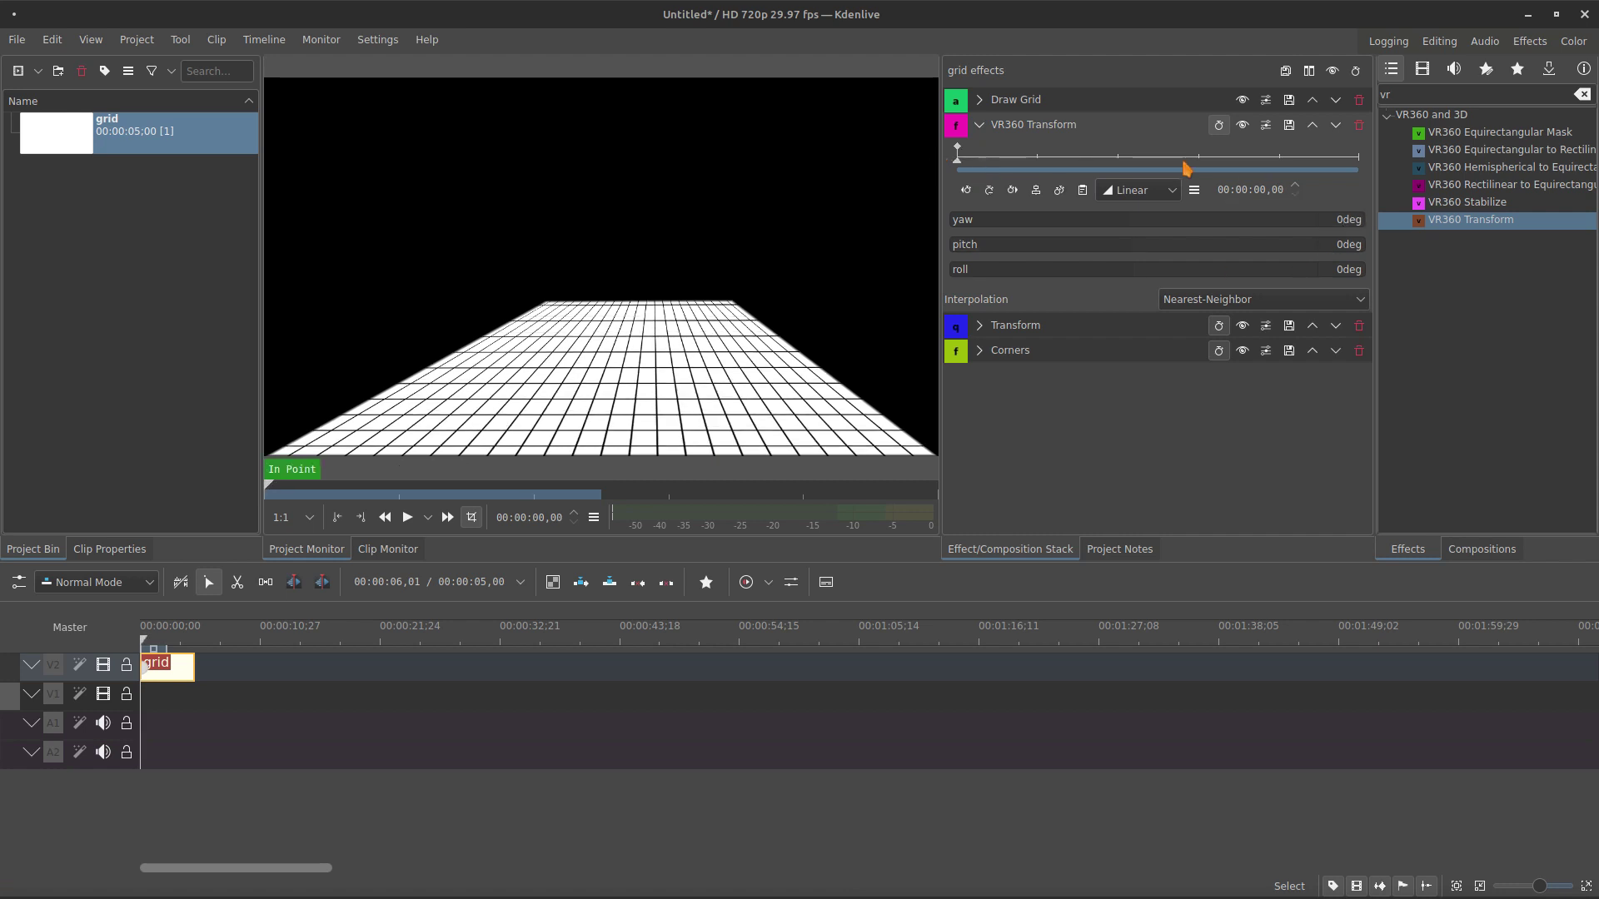
Keyframe VR360 yaw to -60deg at the grid clip's end and preview the motion from the start.
left_click_drag(1186, 166, 1394, 175)
left_click(990, 191)
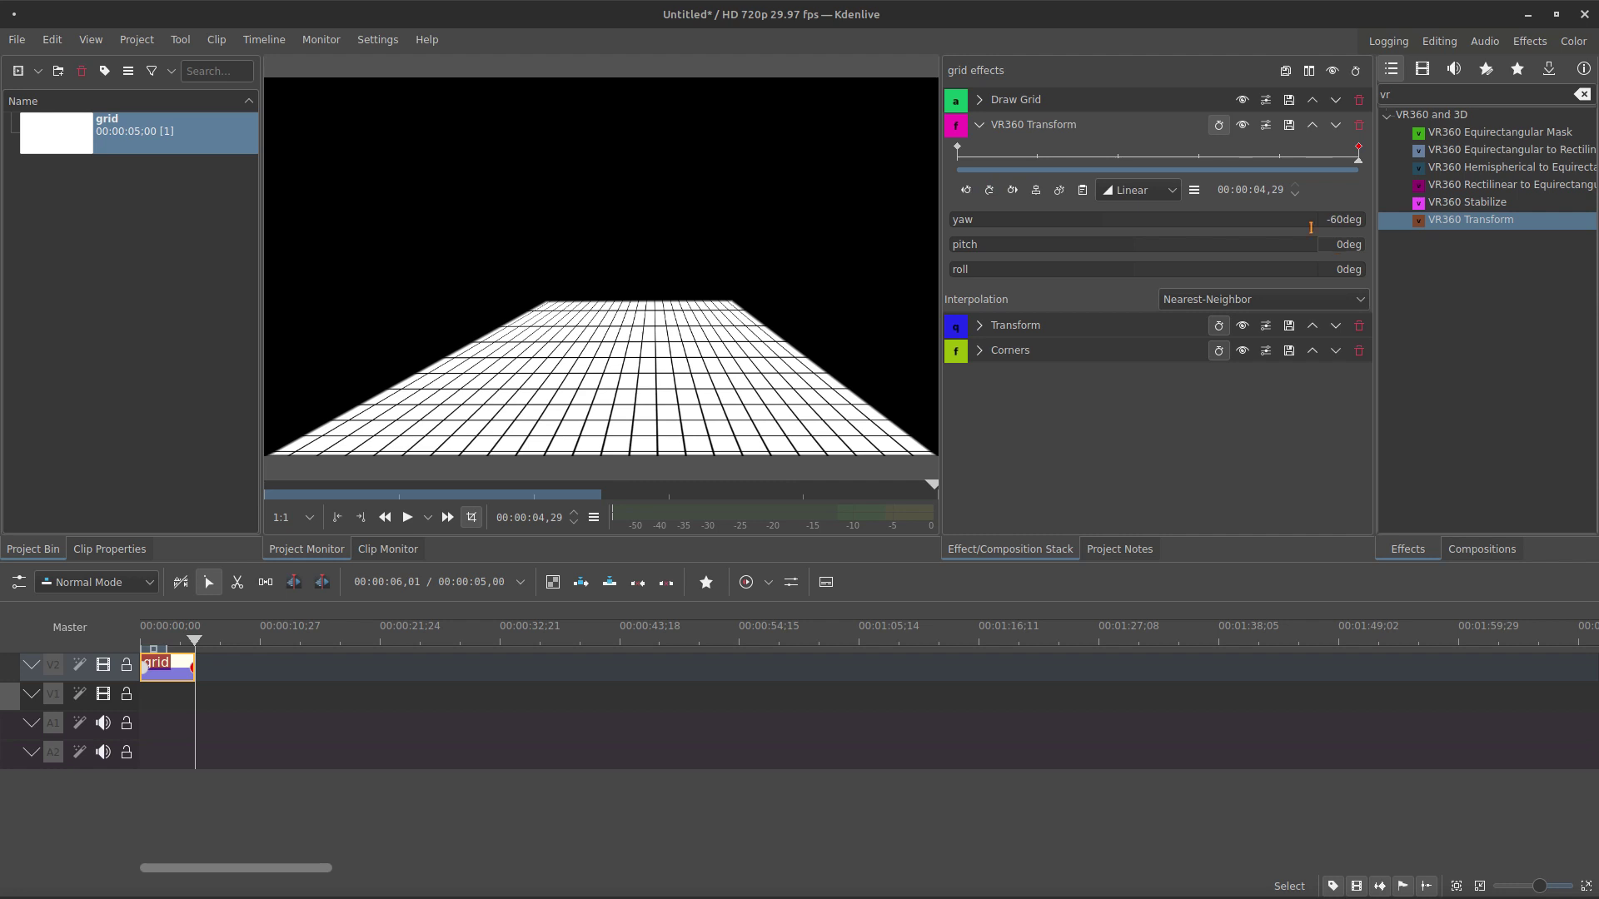
left_click(979, 124)
left_click(177, 641)
left_click(138, 647)
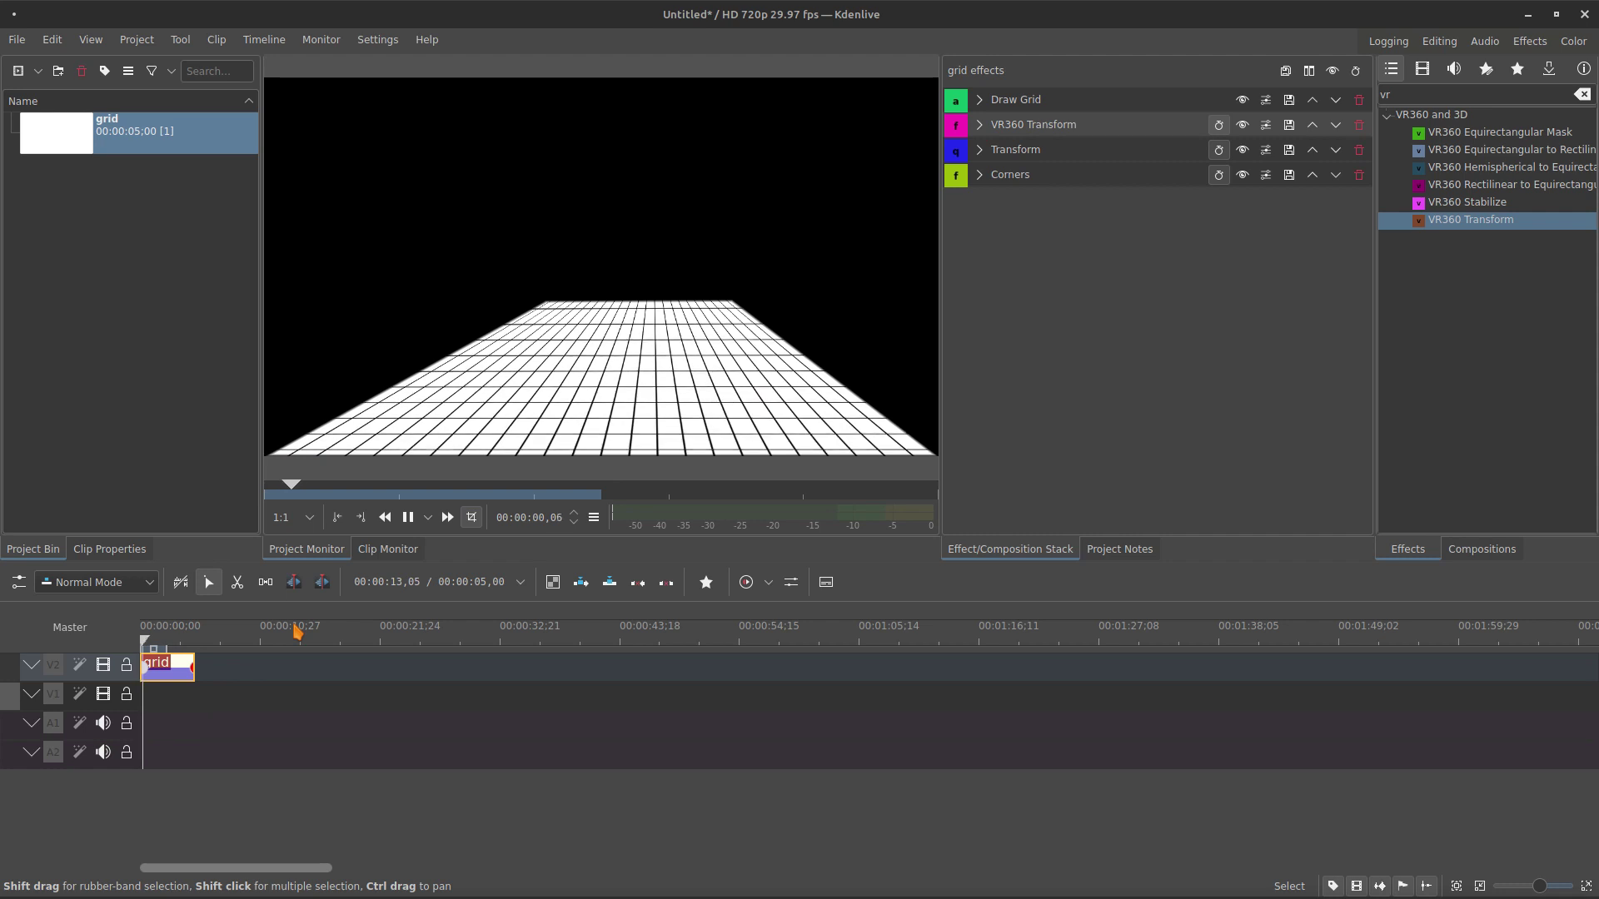
key("space")
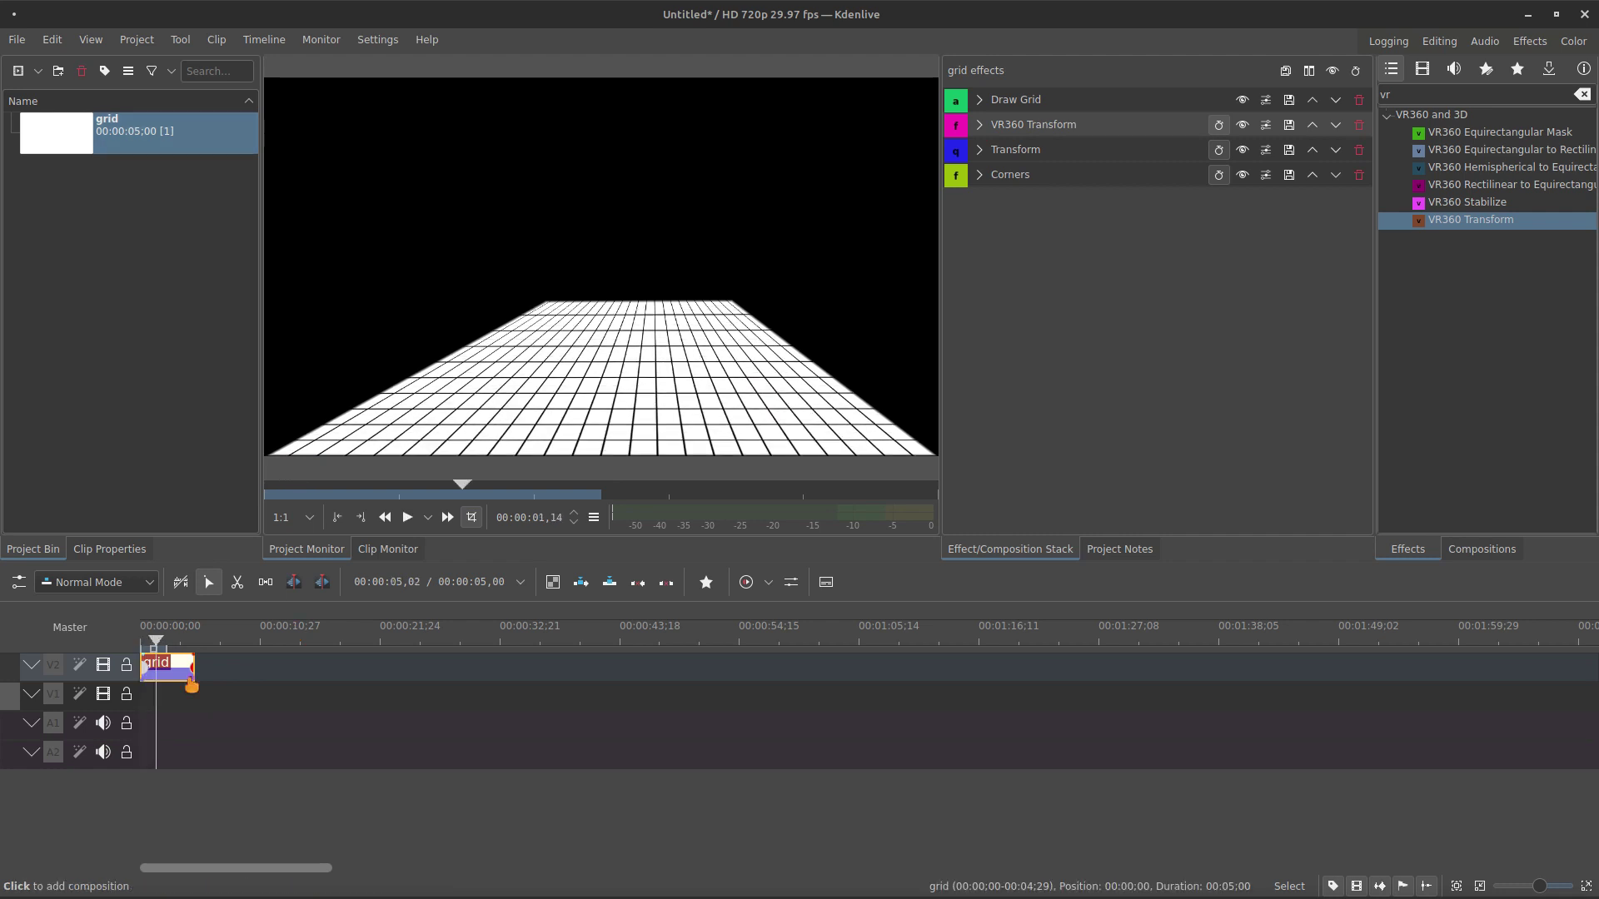
Add a black colour clip on V1 under grid and insert a composition between them.
right_click(119, 238)
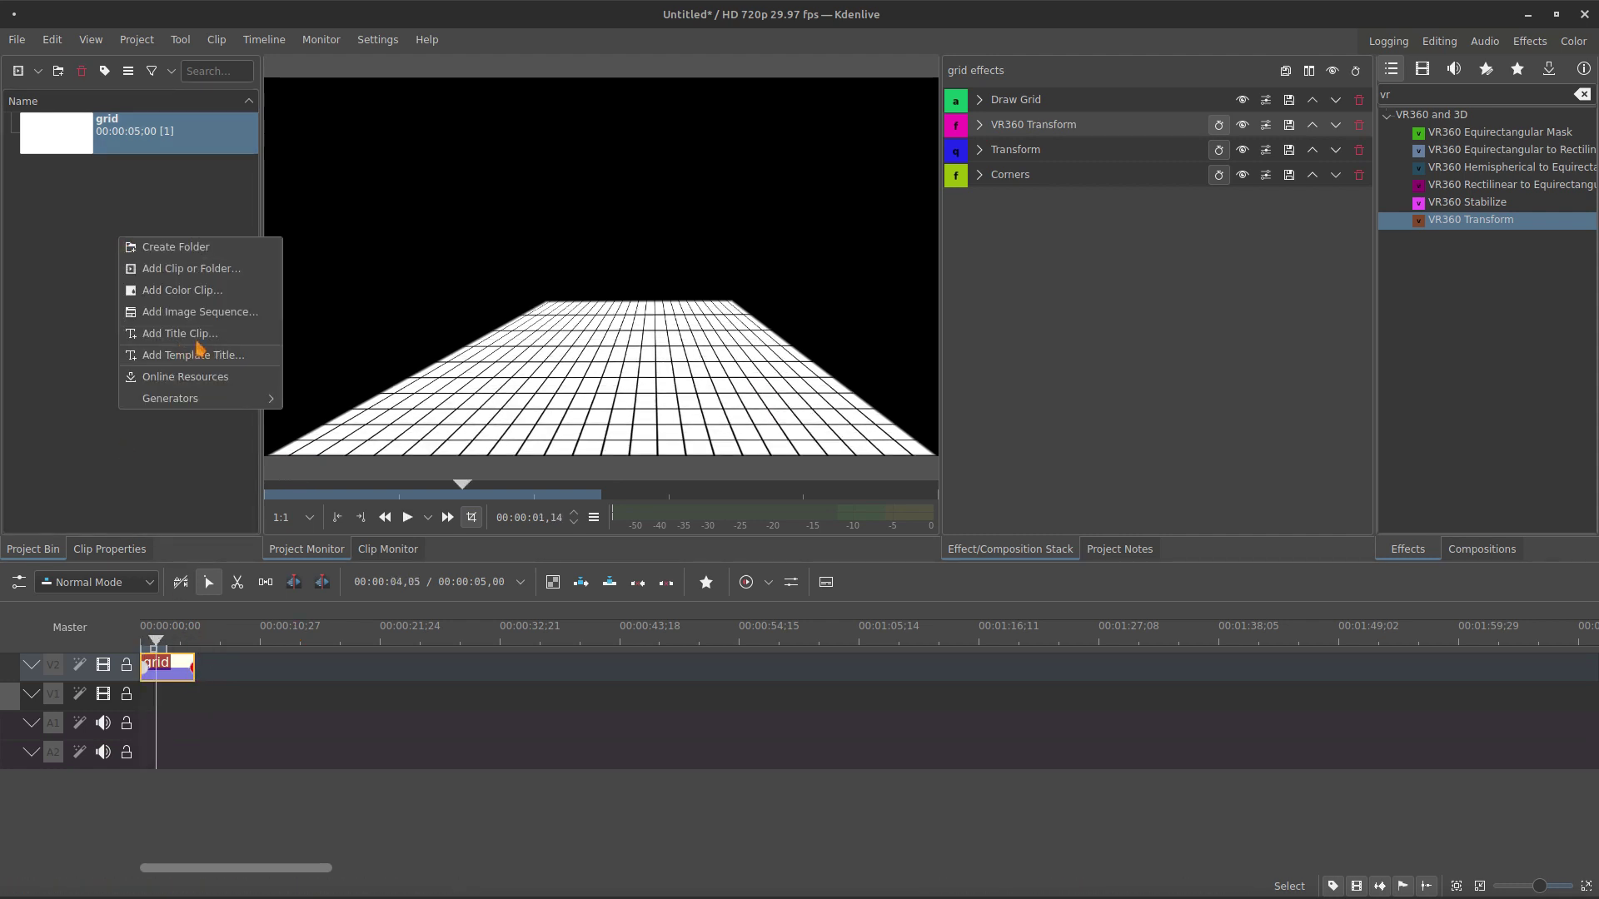
left_click(222, 294)
left_click(797, 421)
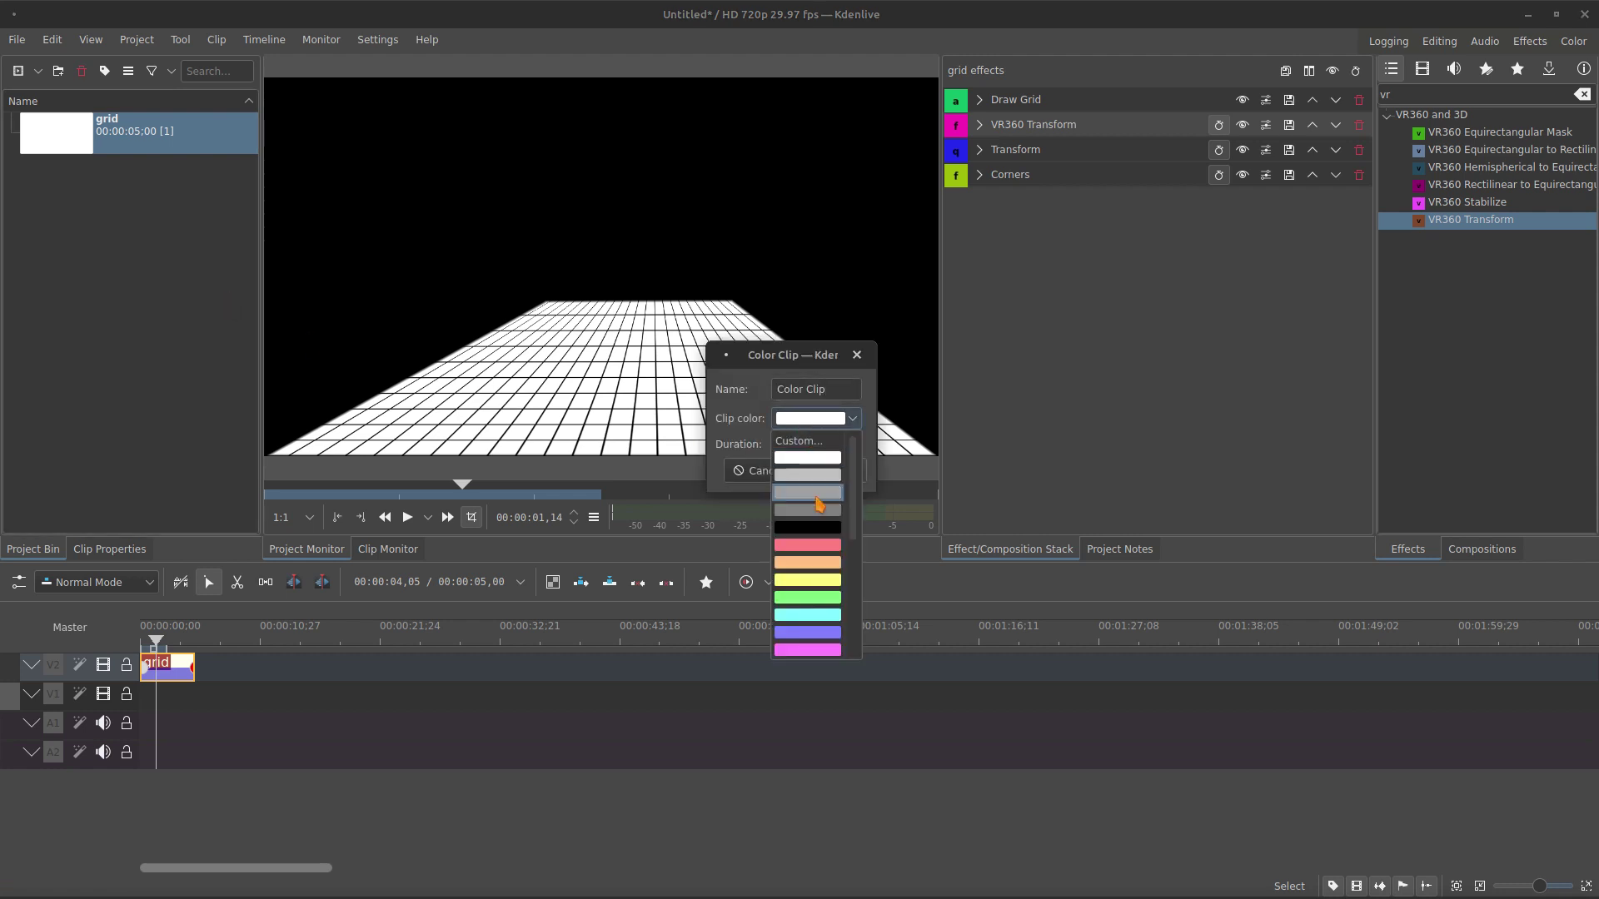
left_click(809, 539)
left_click(853, 477)
left_click_drag(99, 134, 159, 709)
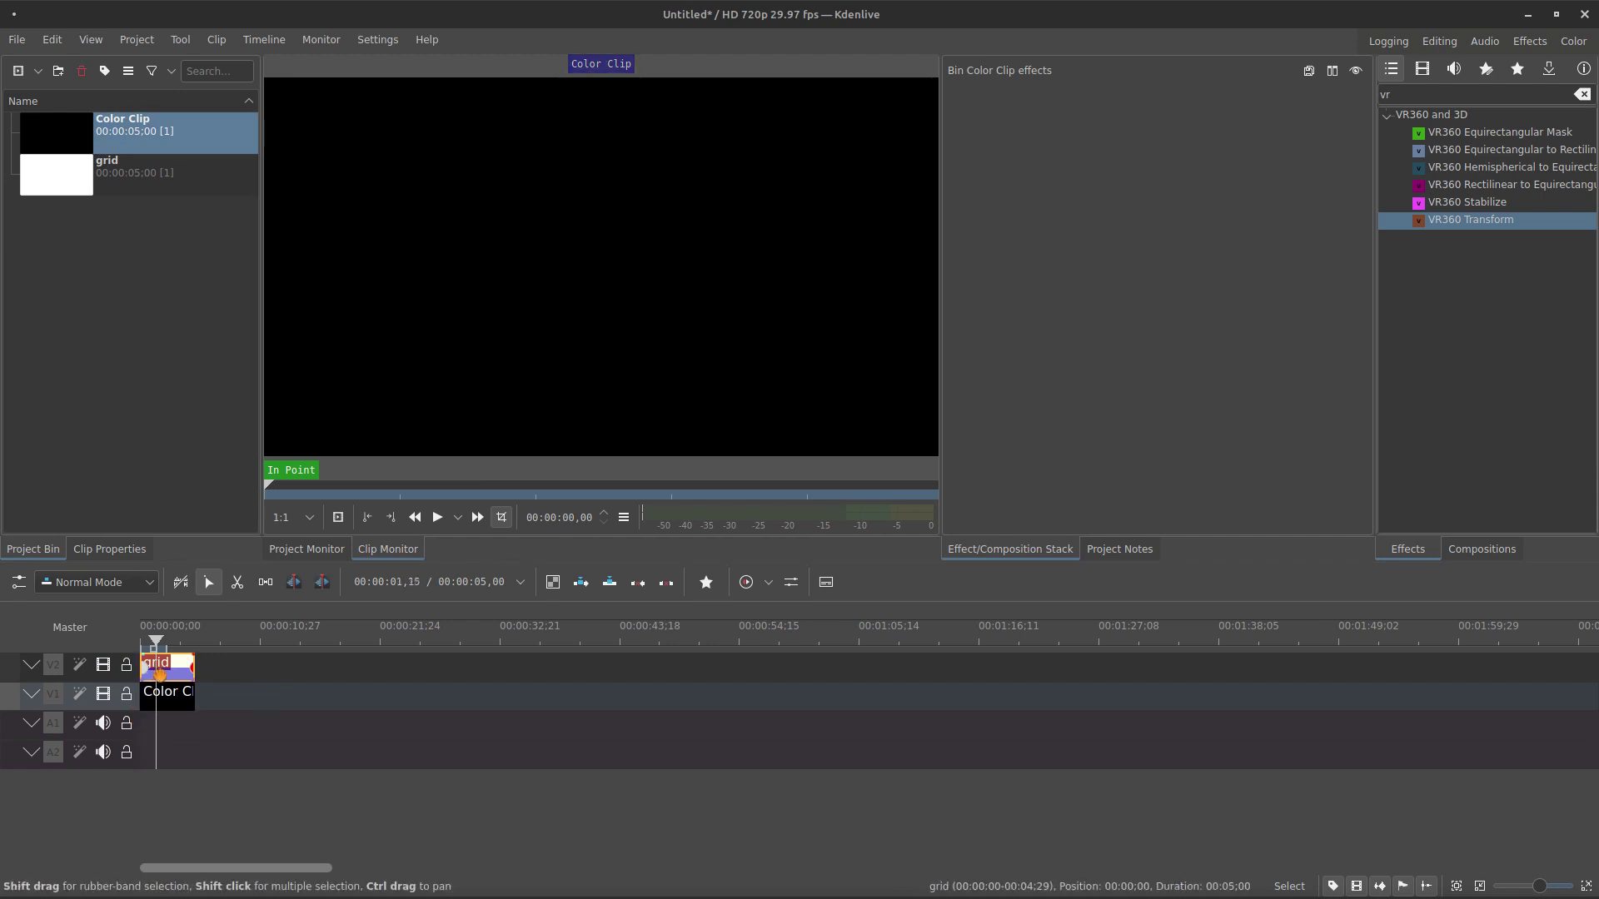
left_click(176, 662)
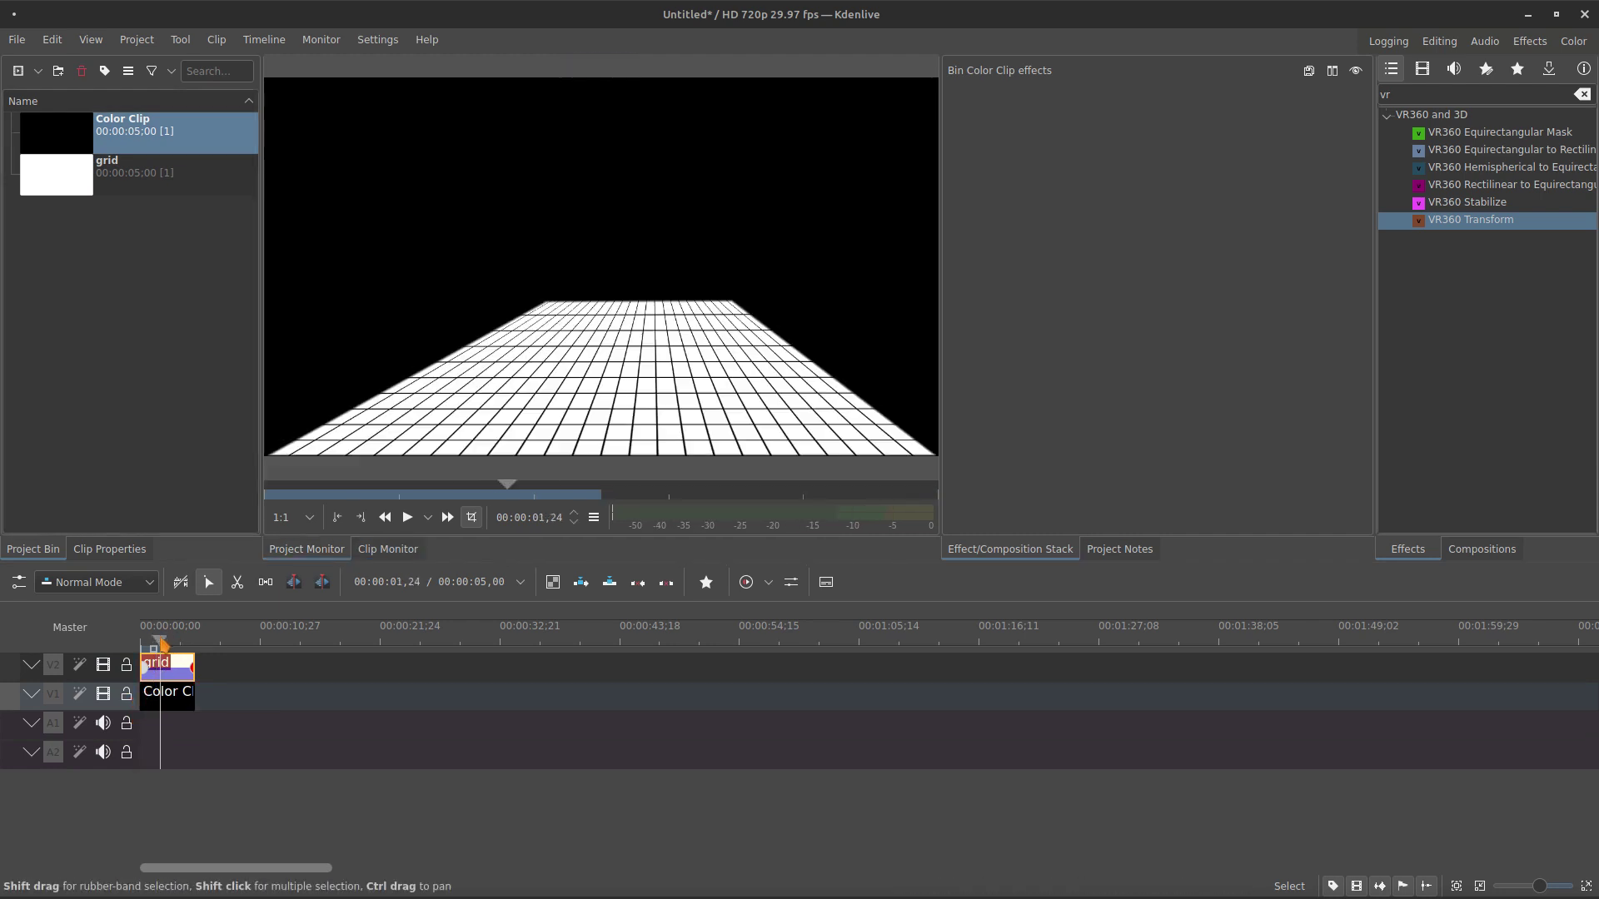
left_click(185, 679)
Change the composition's blend mode to Addition.
left_click(1041, 71)
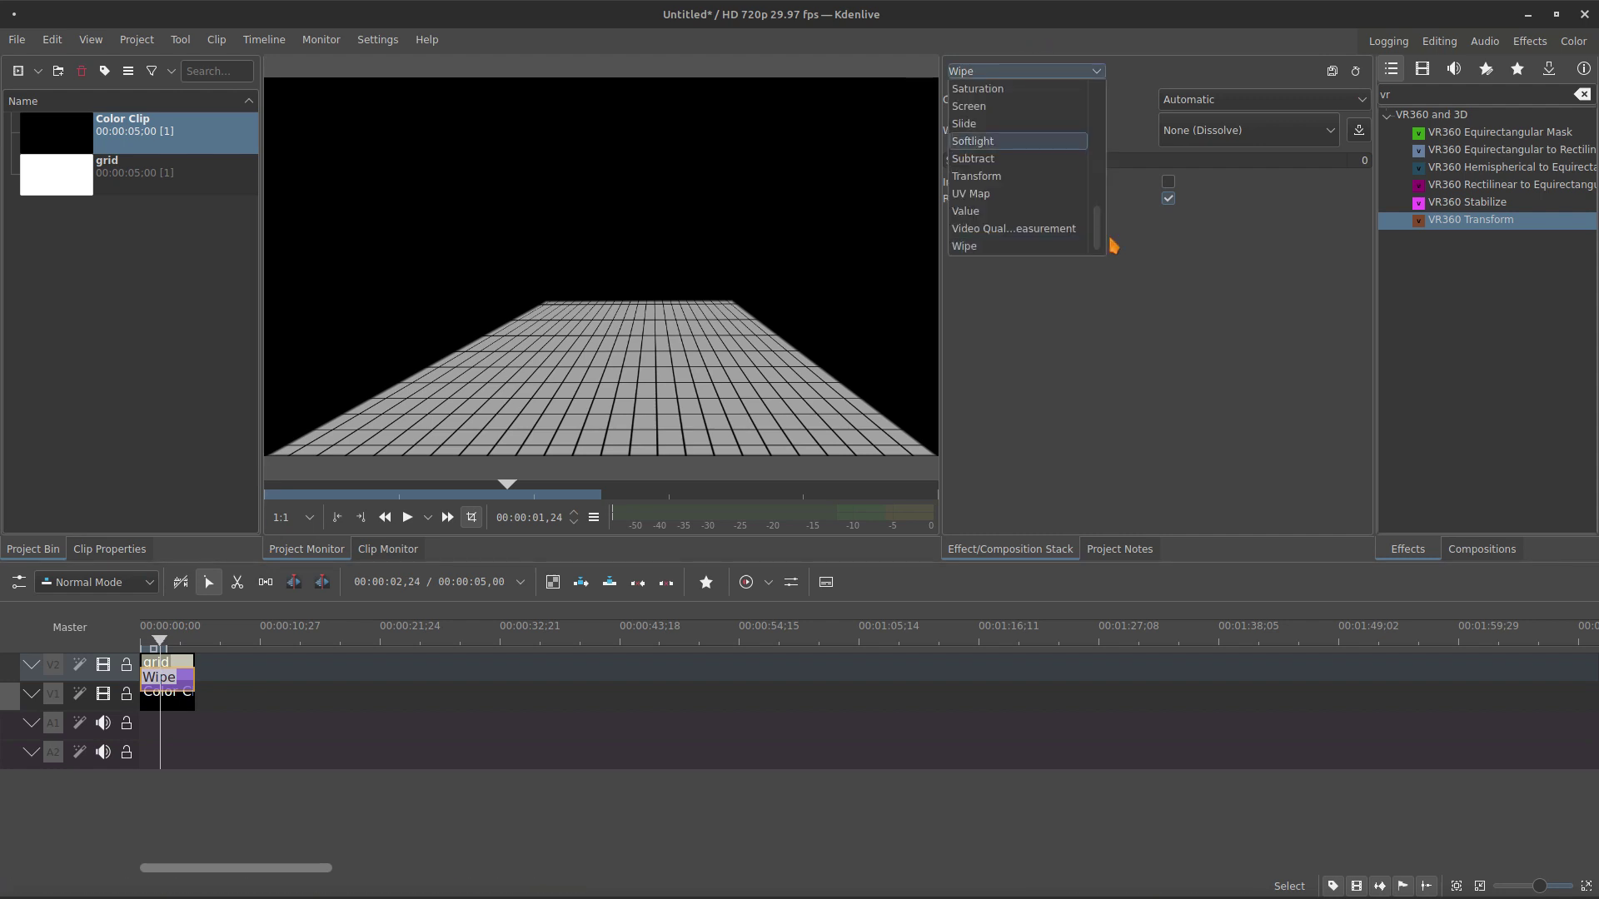
left_click_drag(1097, 243, 1066, 104)
left_click(1062, 94)
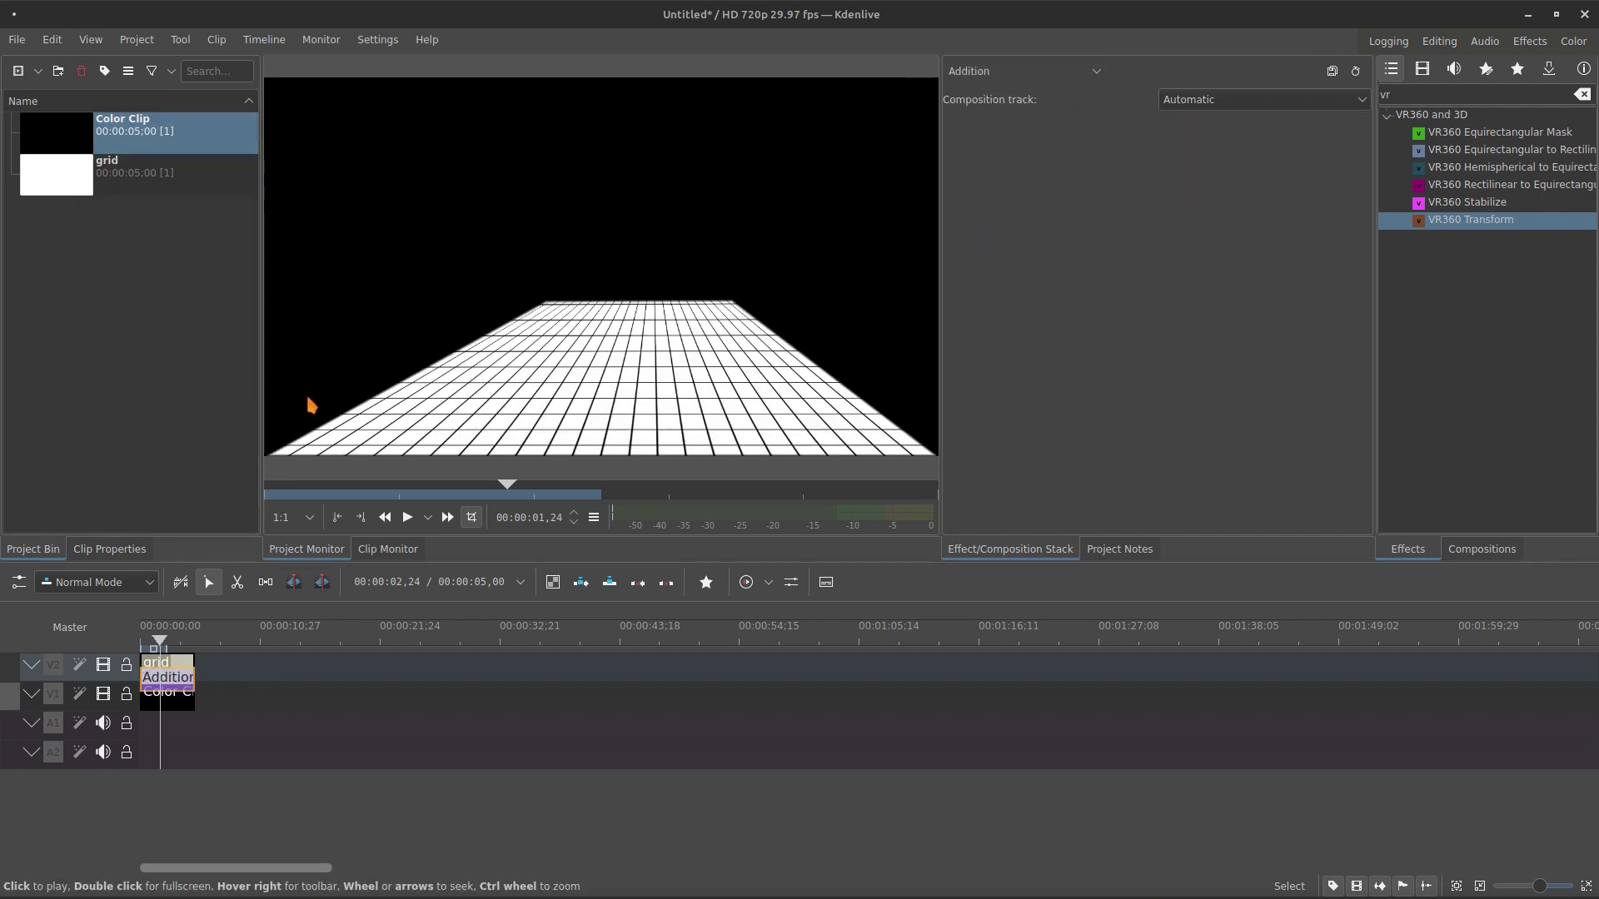
Change the grid clip's colour to black in its Clip Properties.
double_click(61, 183)
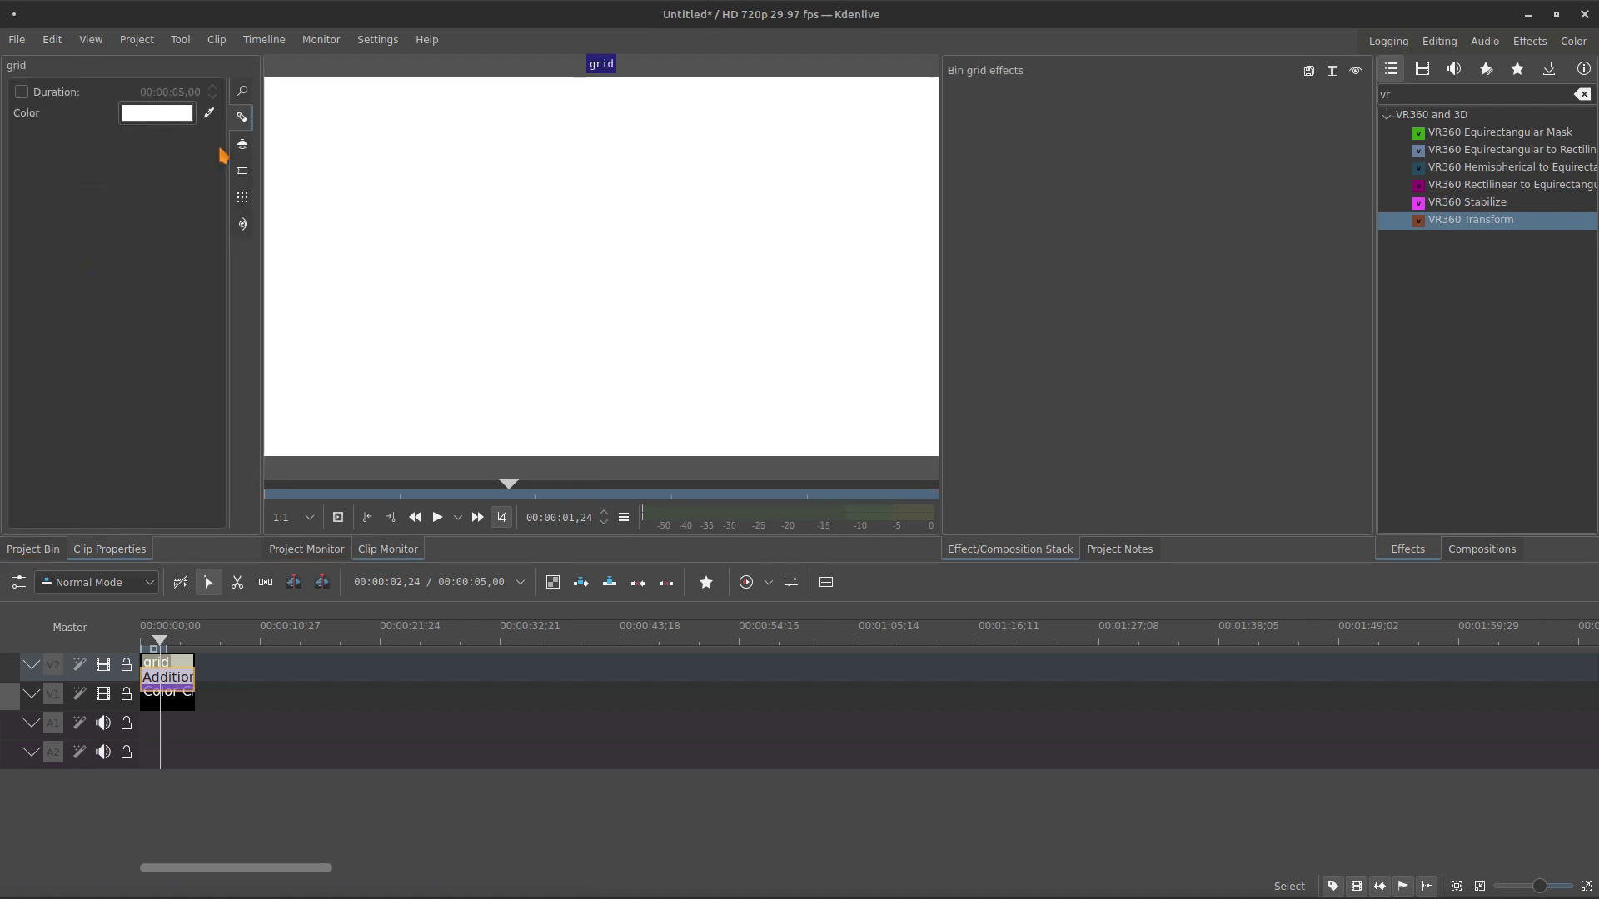
left_click(178, 115)
left_click(902, 590)
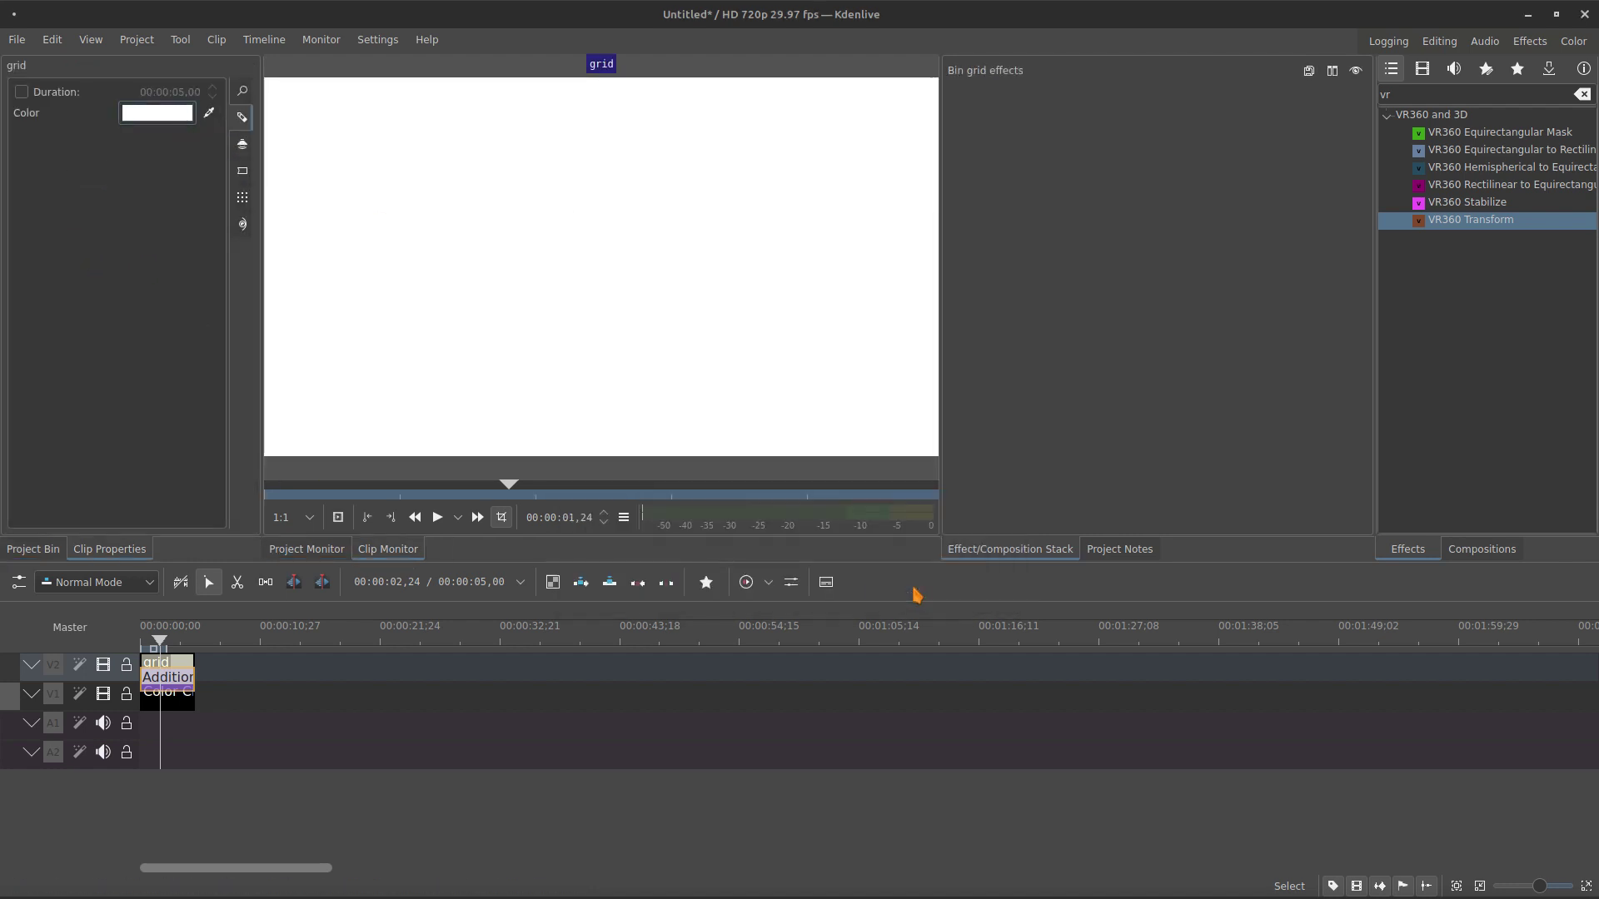
left_click(178, 115)
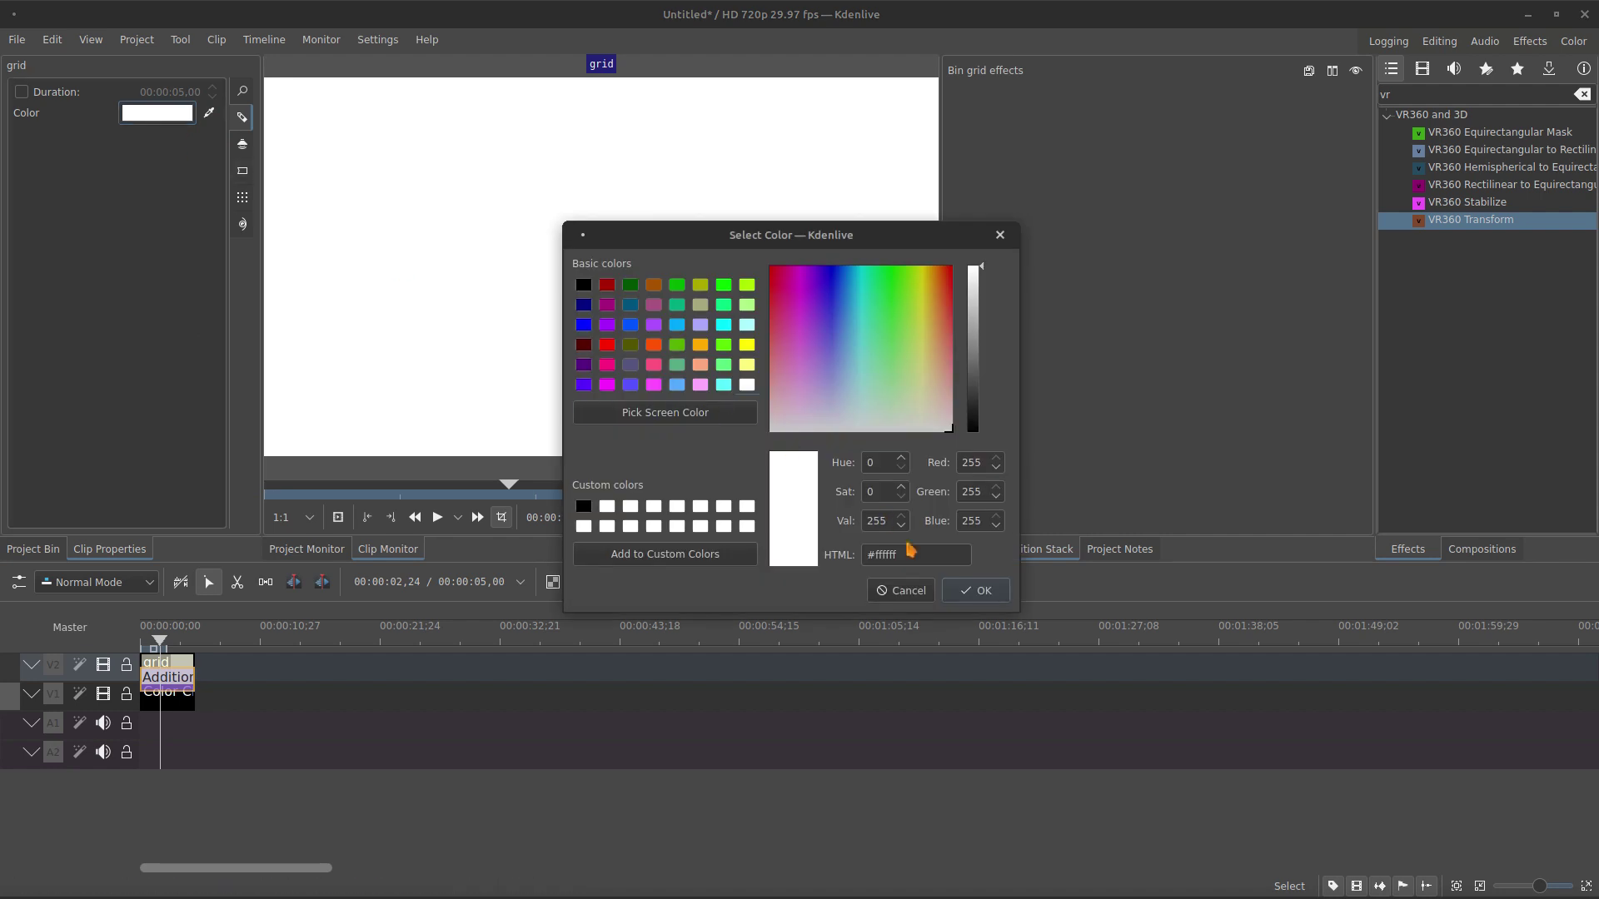
left_click(583, 505)
left_click(990, 593)
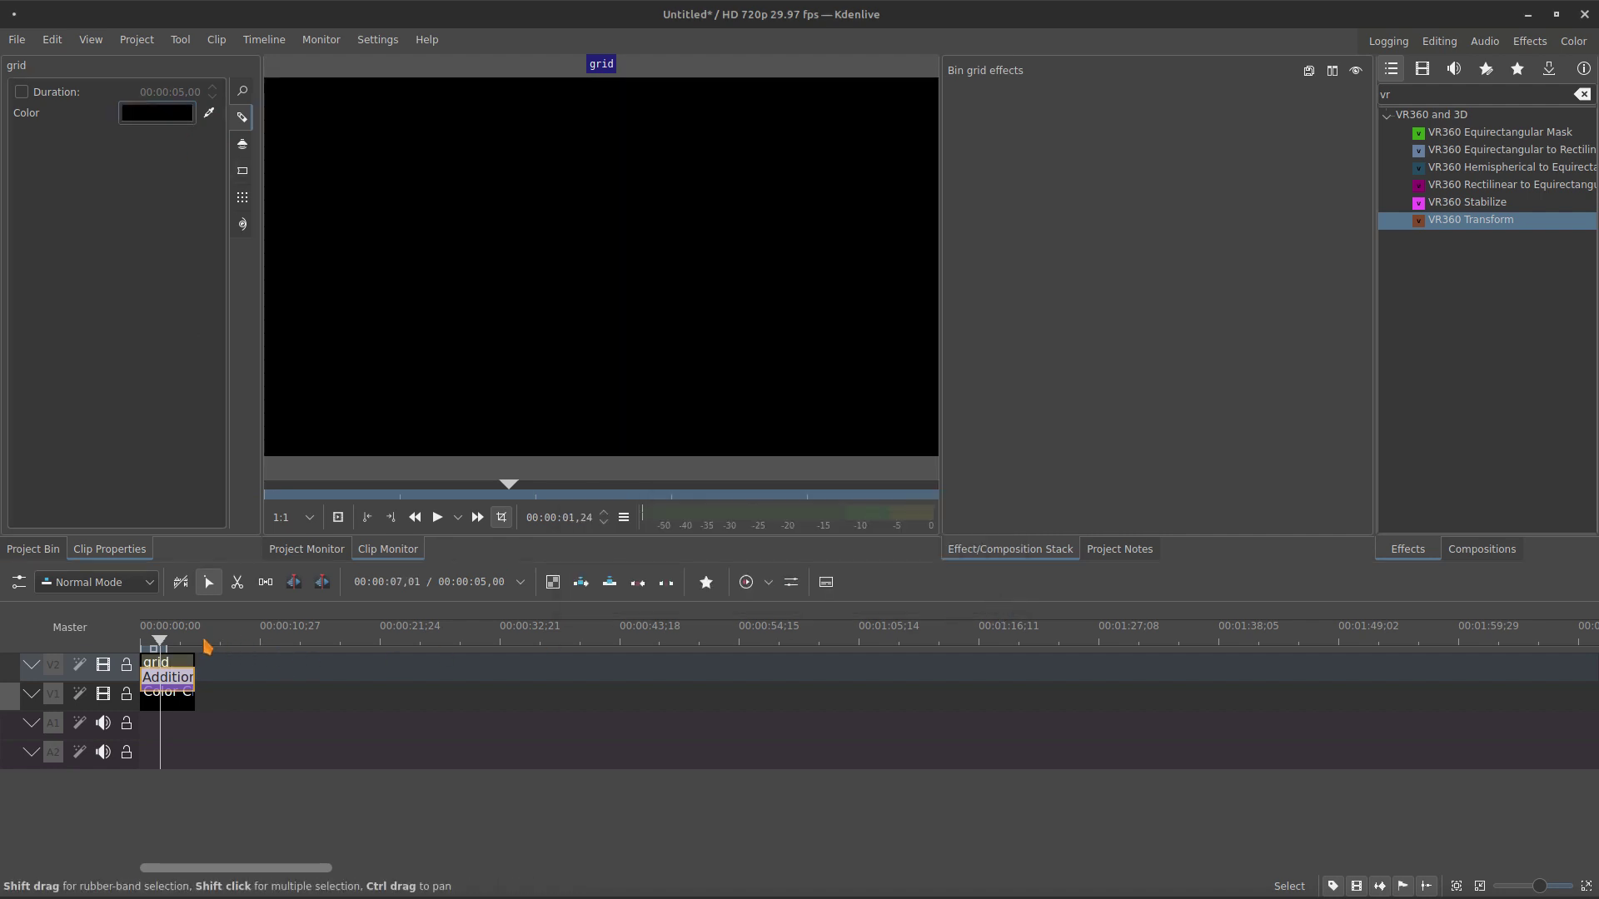
Set the Draw Grid line colour to light grey #c1c1c1.
left_click_drag(207, 646, 174, 662)
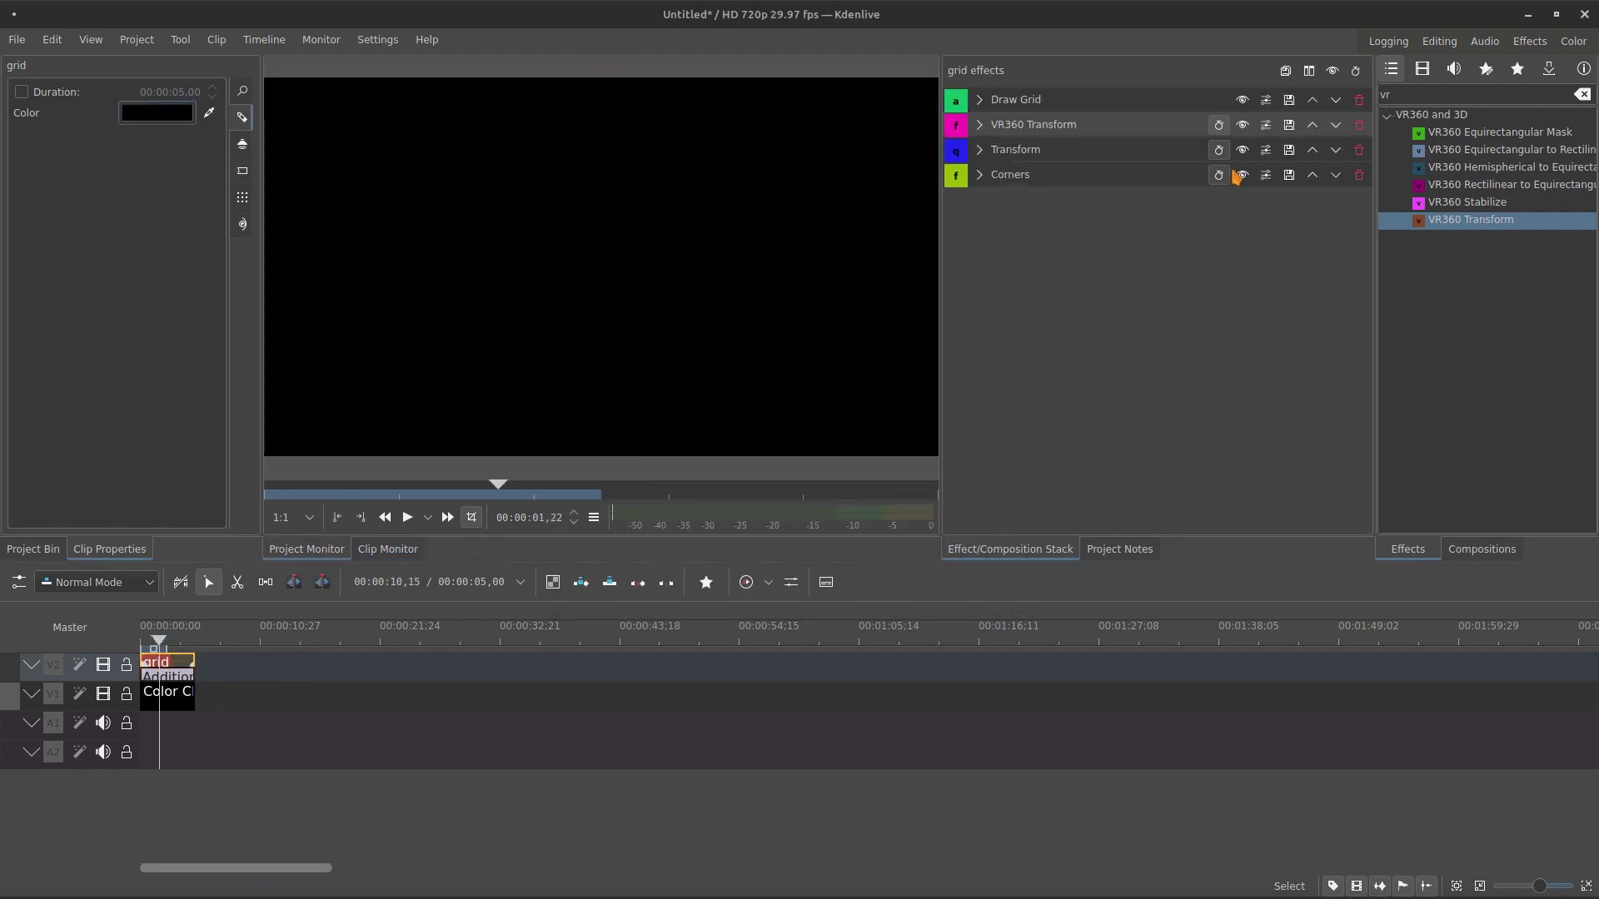
left_click(980, 99)
left_click(1335, 232)
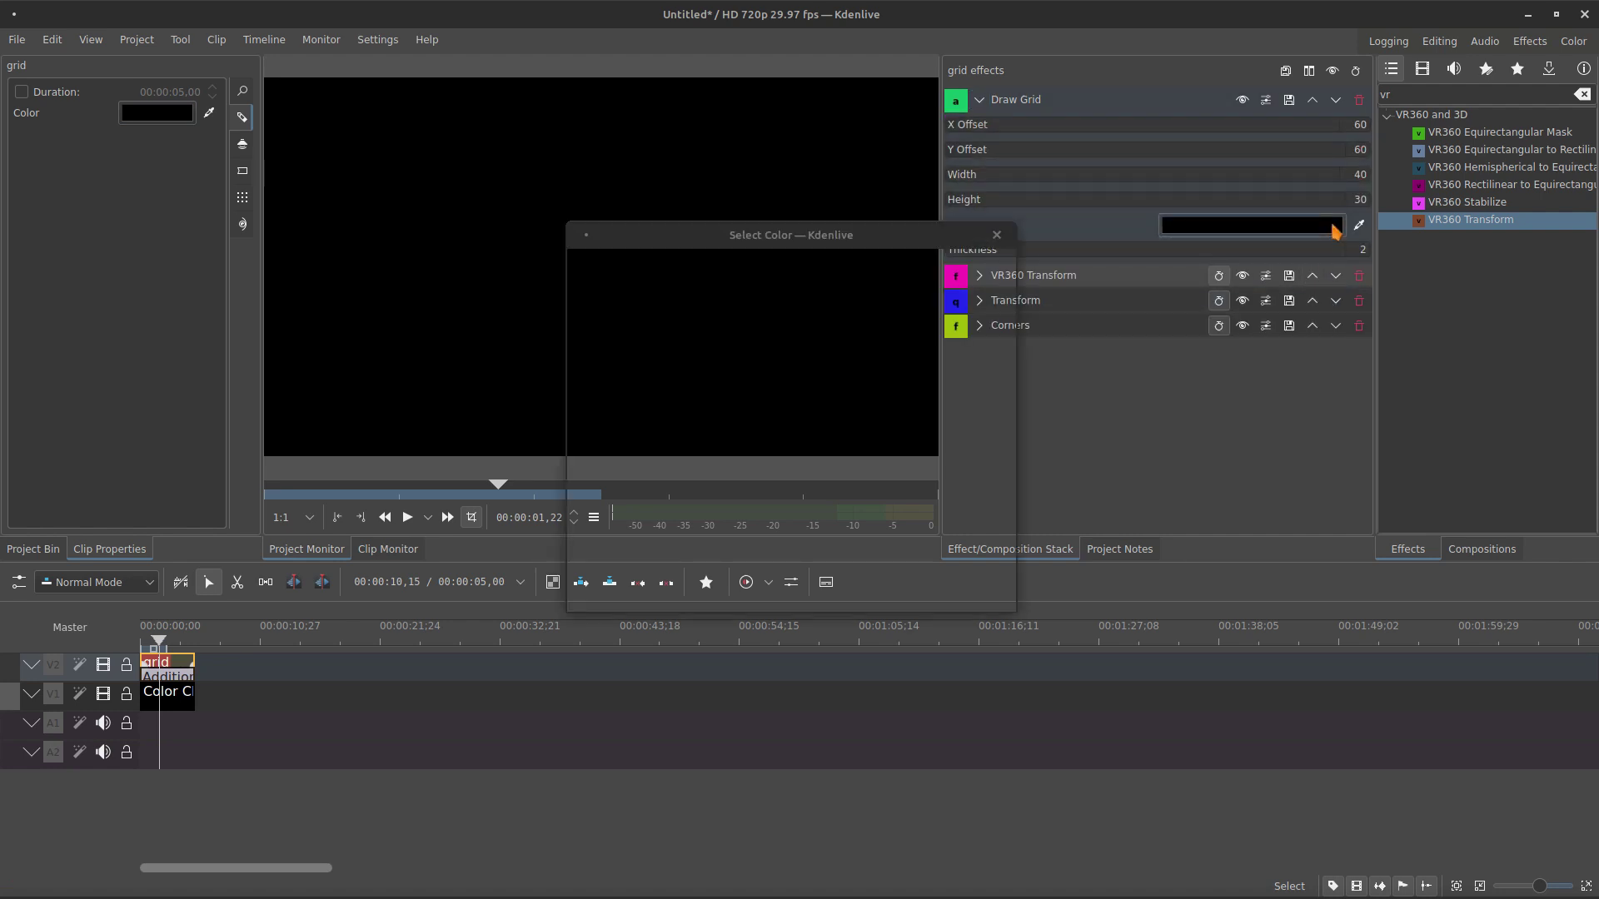
left_click_drag(862, 329, 893, 287)
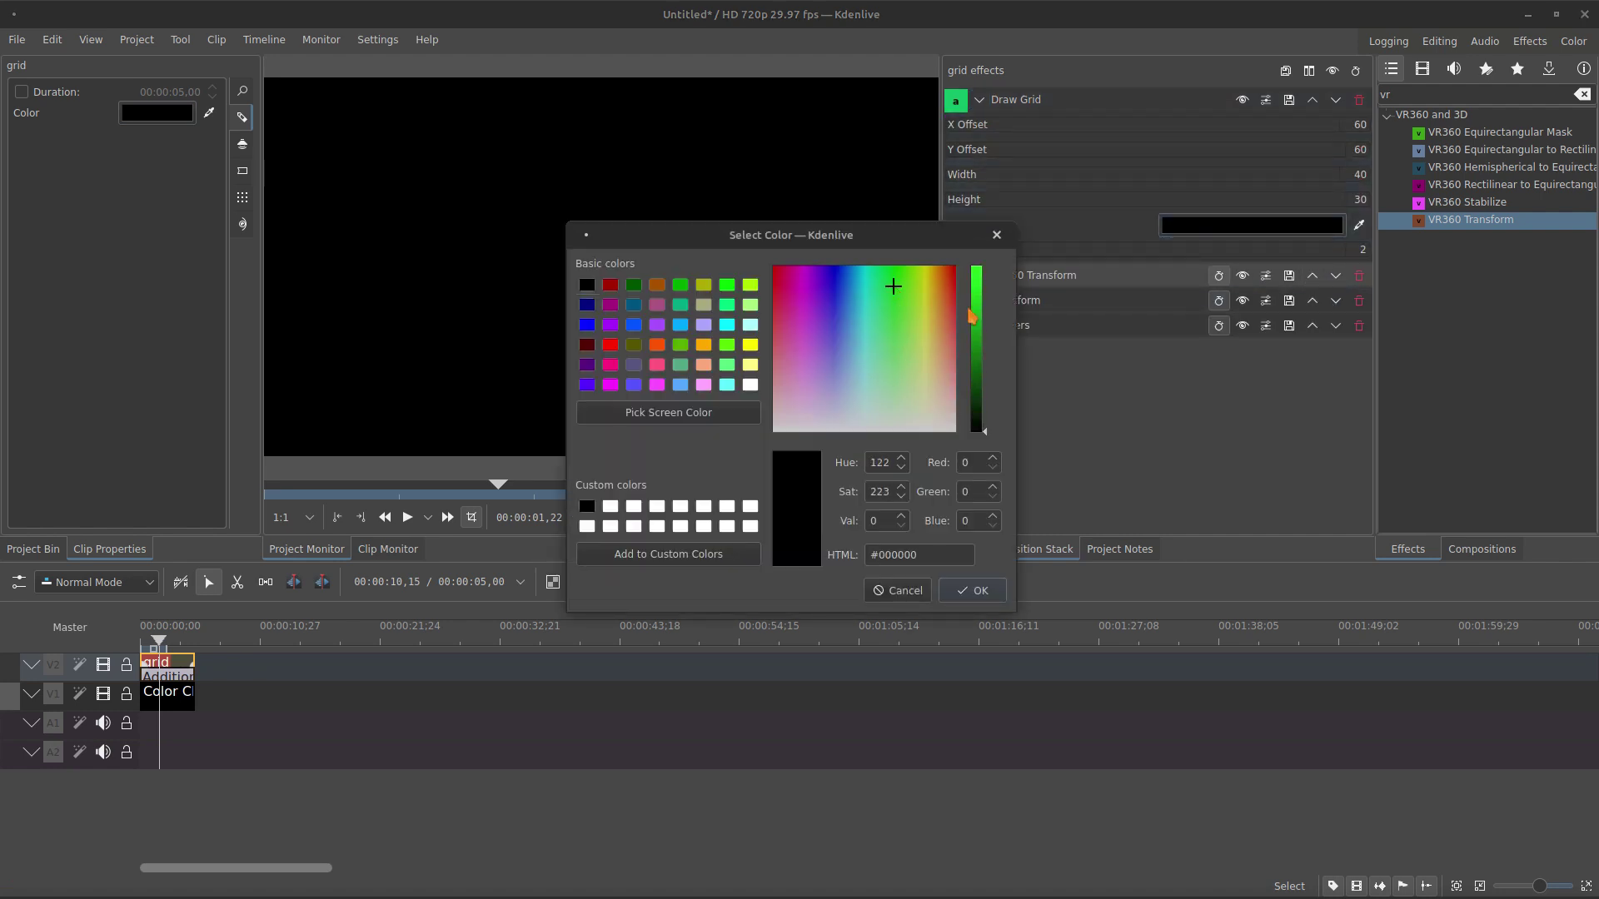
left_click(971, 308)
left_click_drag(913, 392, 912, 430)
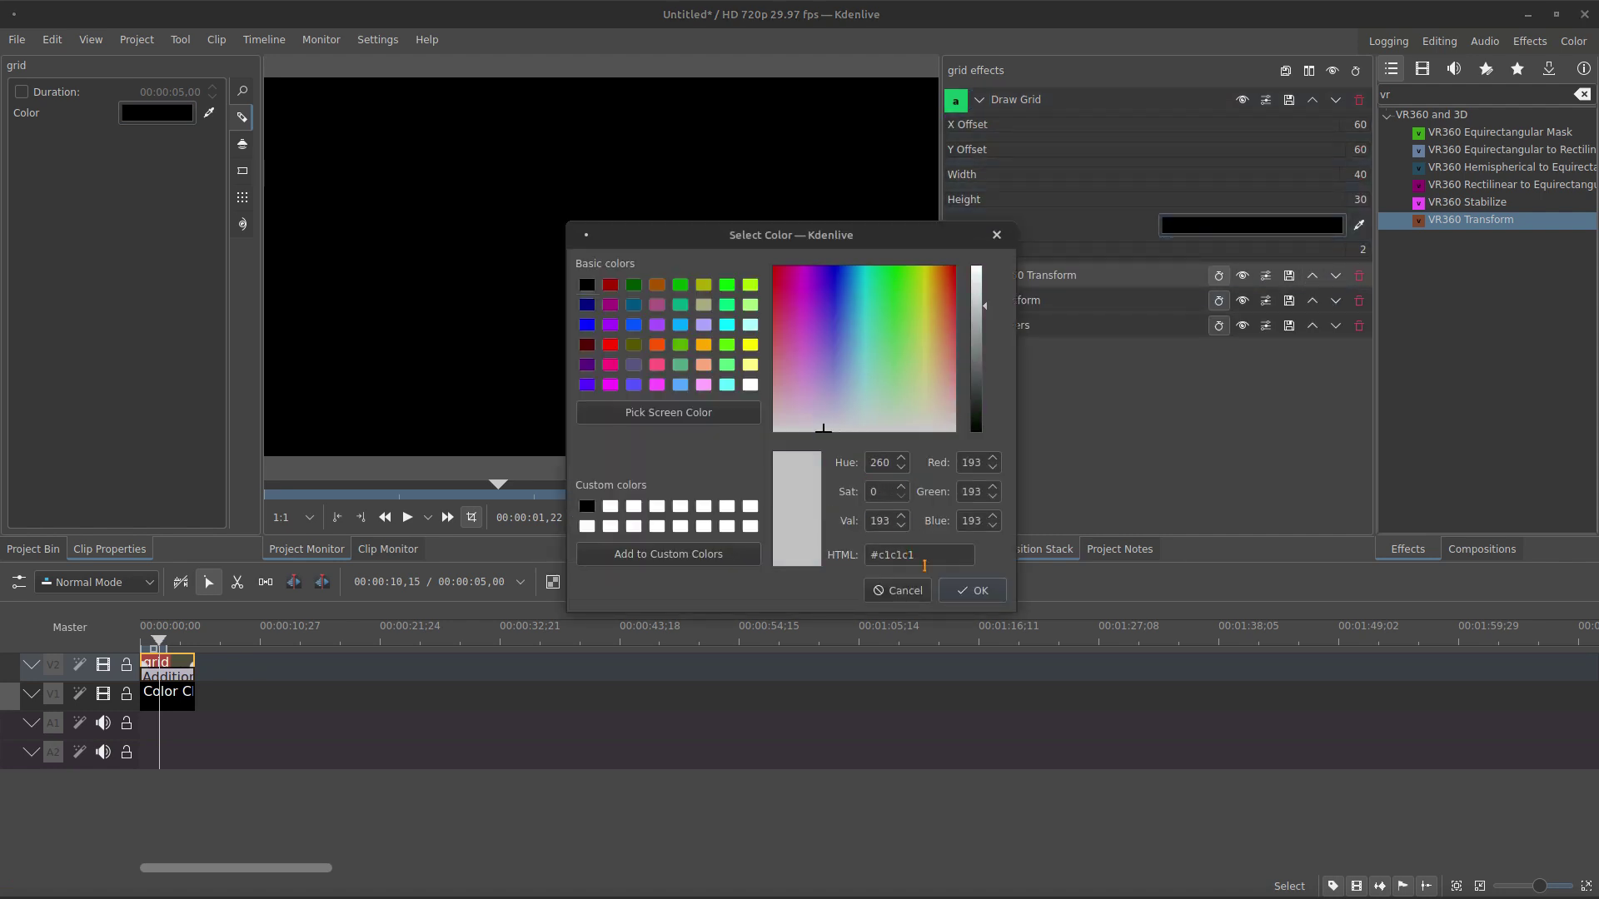
left_click(972, 590)
left_click(979, 100)
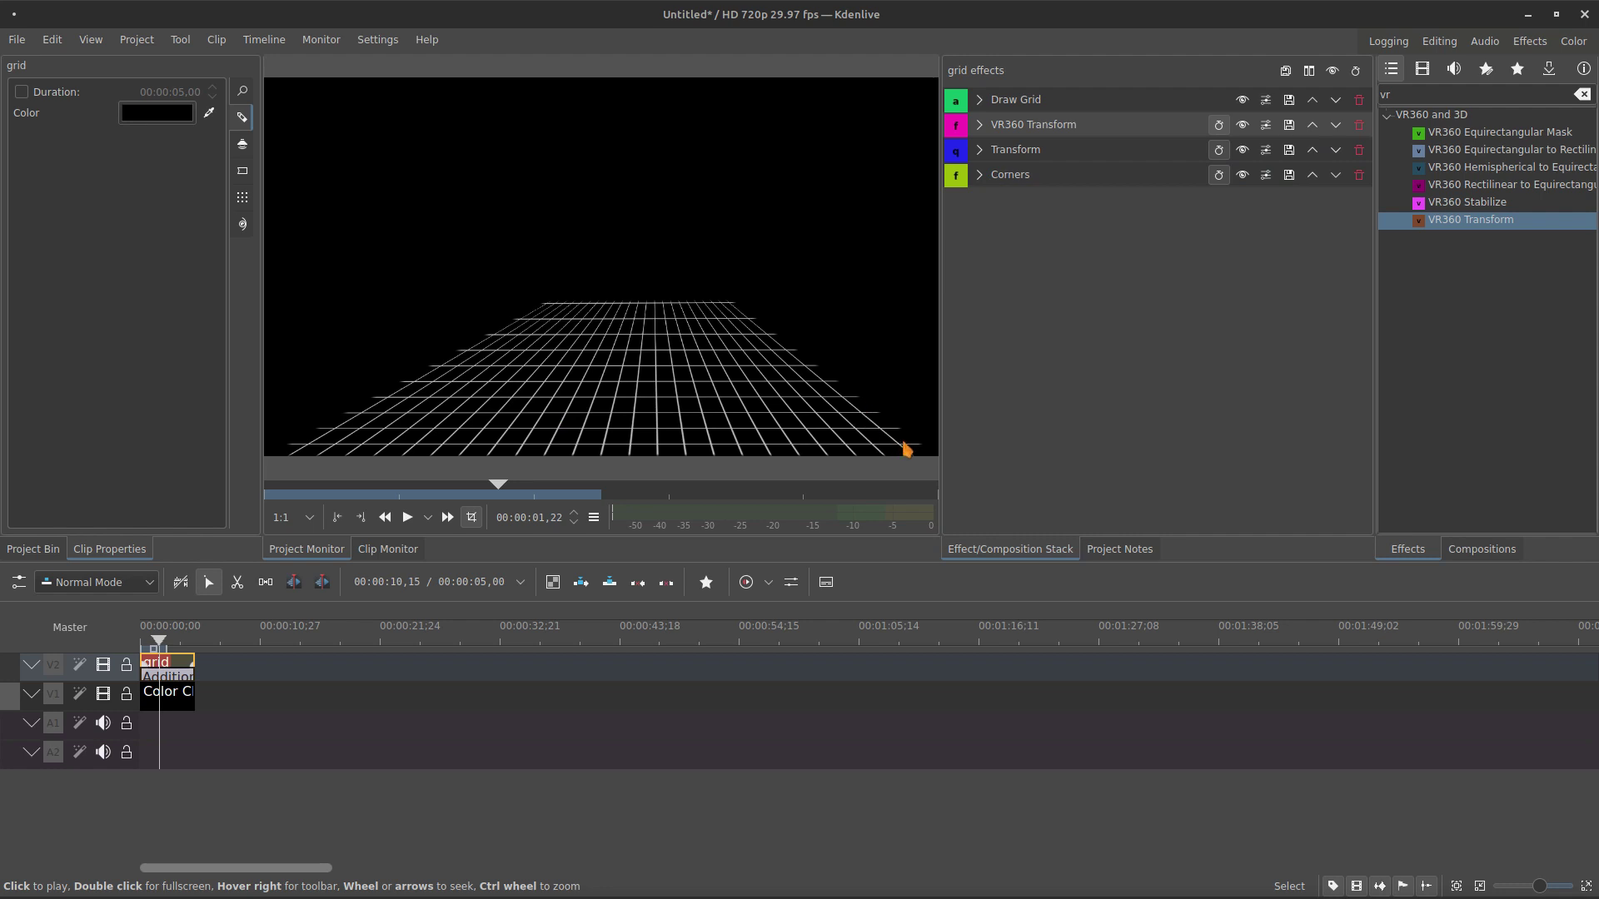
left_click(979, 174)
Lower the Corners effect's Feather Alpha to 0 for sharp floor edges, then collapse it.
scroll(1071, 491, "down", 3)
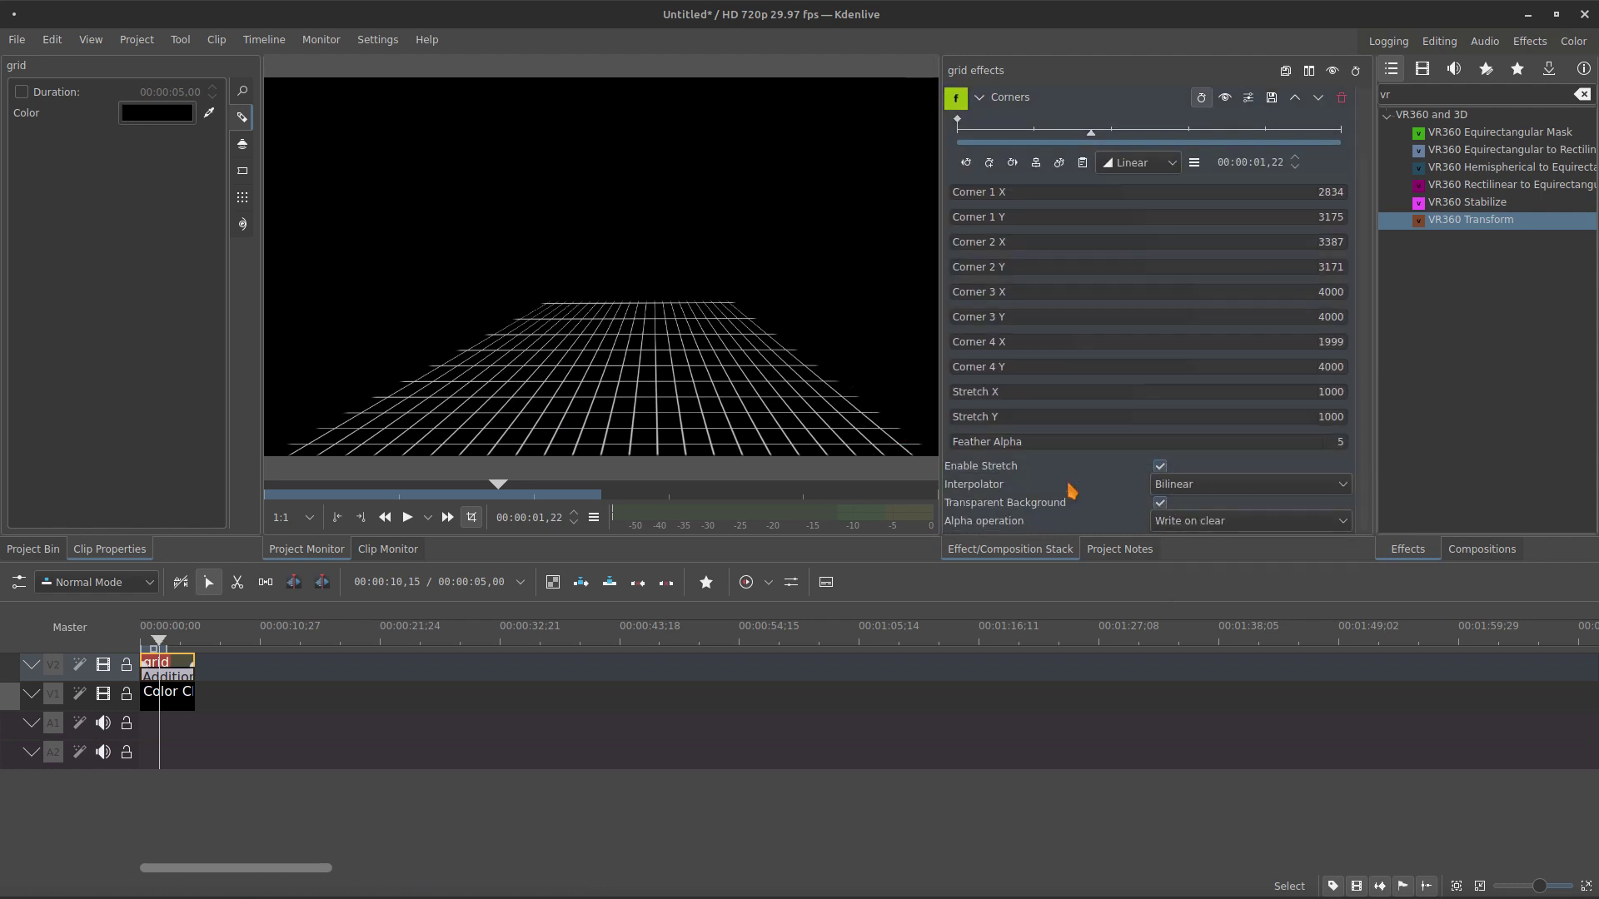
left_click_drag(1006, 441, 943, 456)
left_click(980, 98)
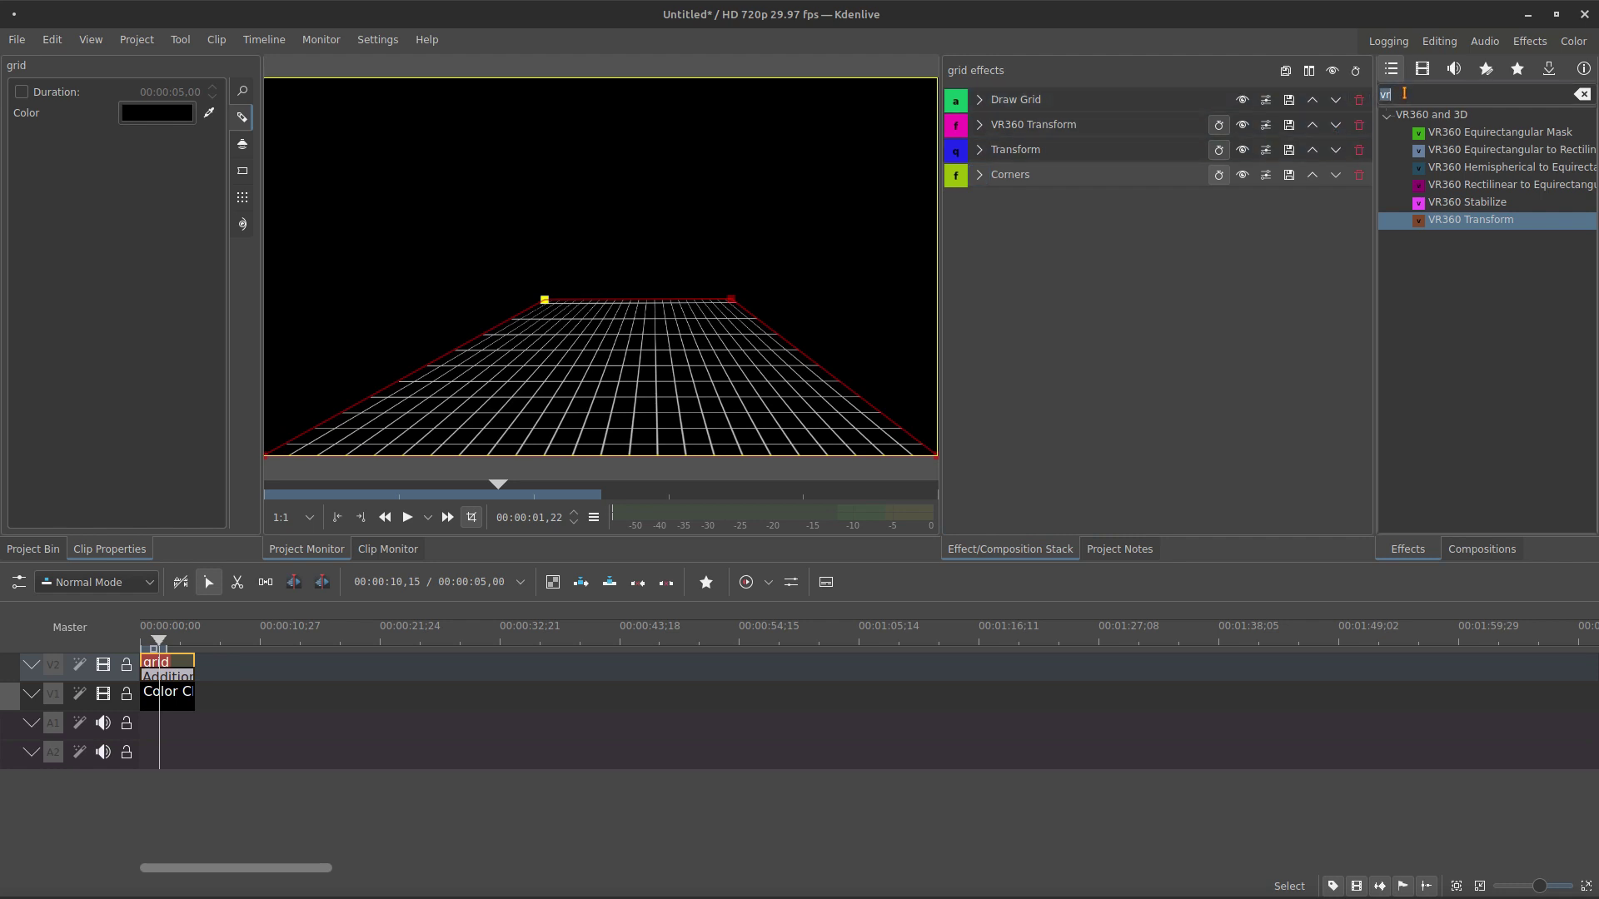
type("ave")
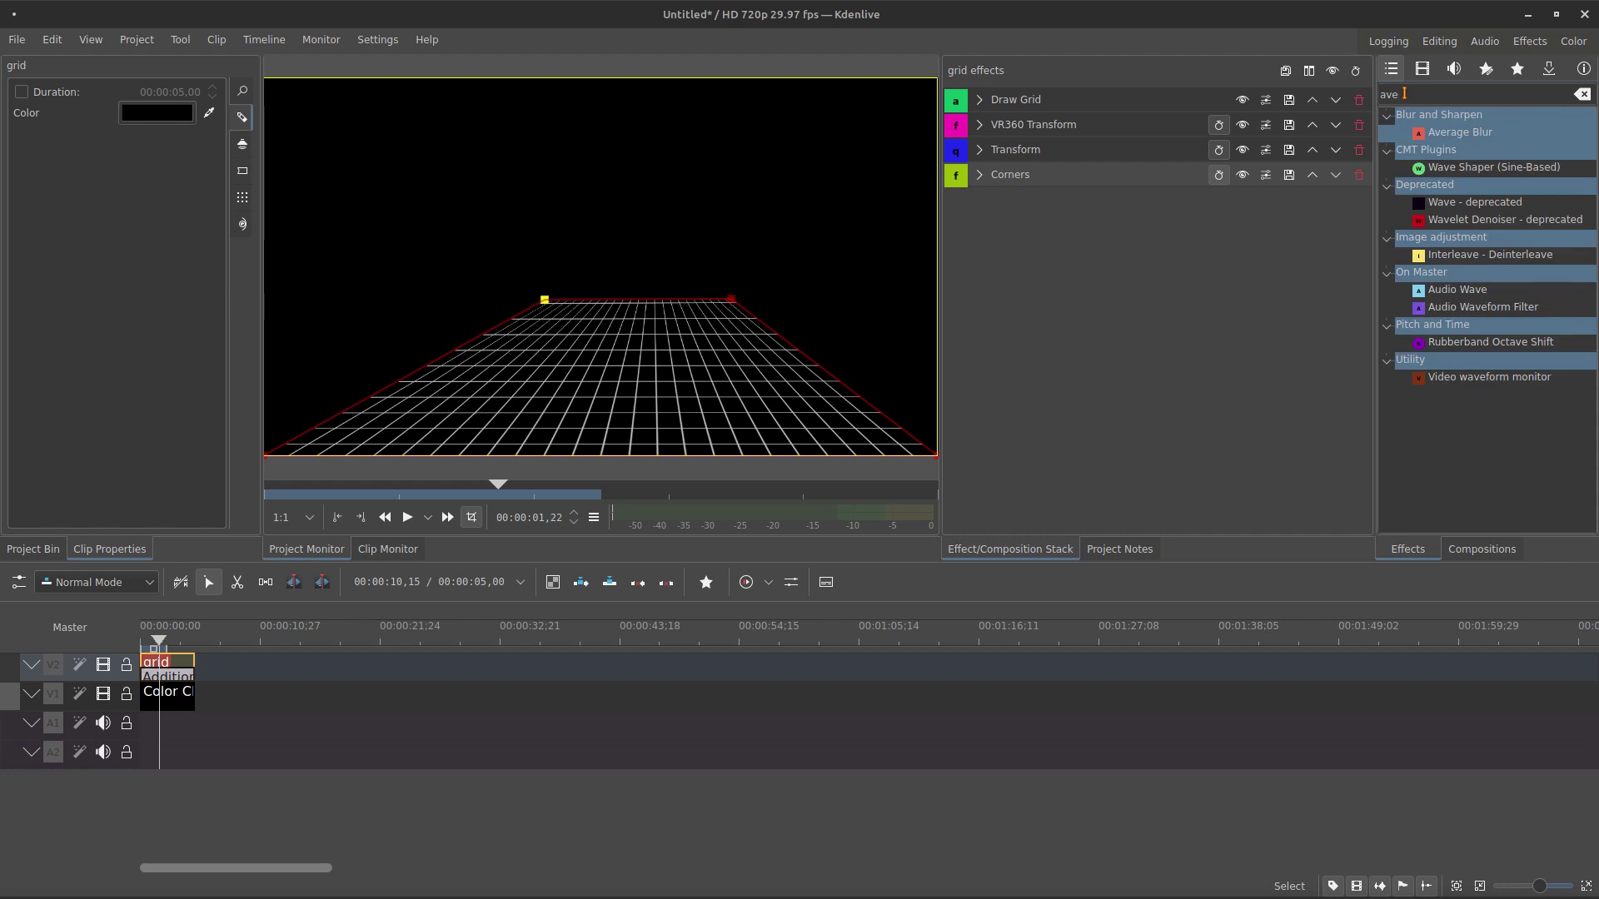
Add Average Blur to the grid clip with a Y size of 2.
left_click_drag(1493, 141, 1210, 321)
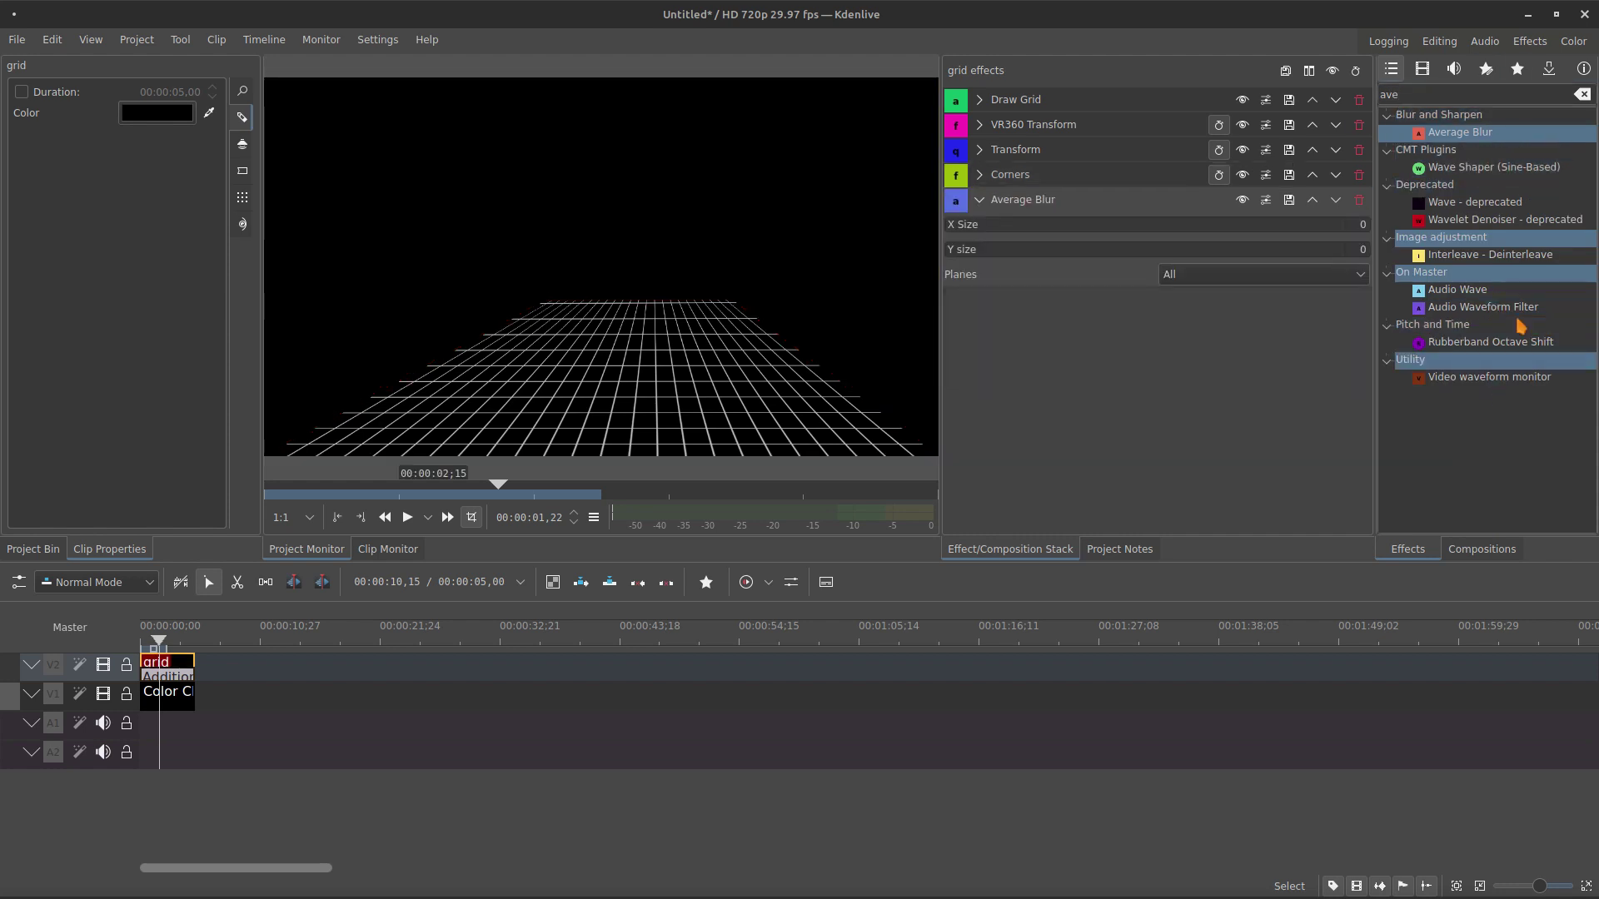
left_click(1352, 225)
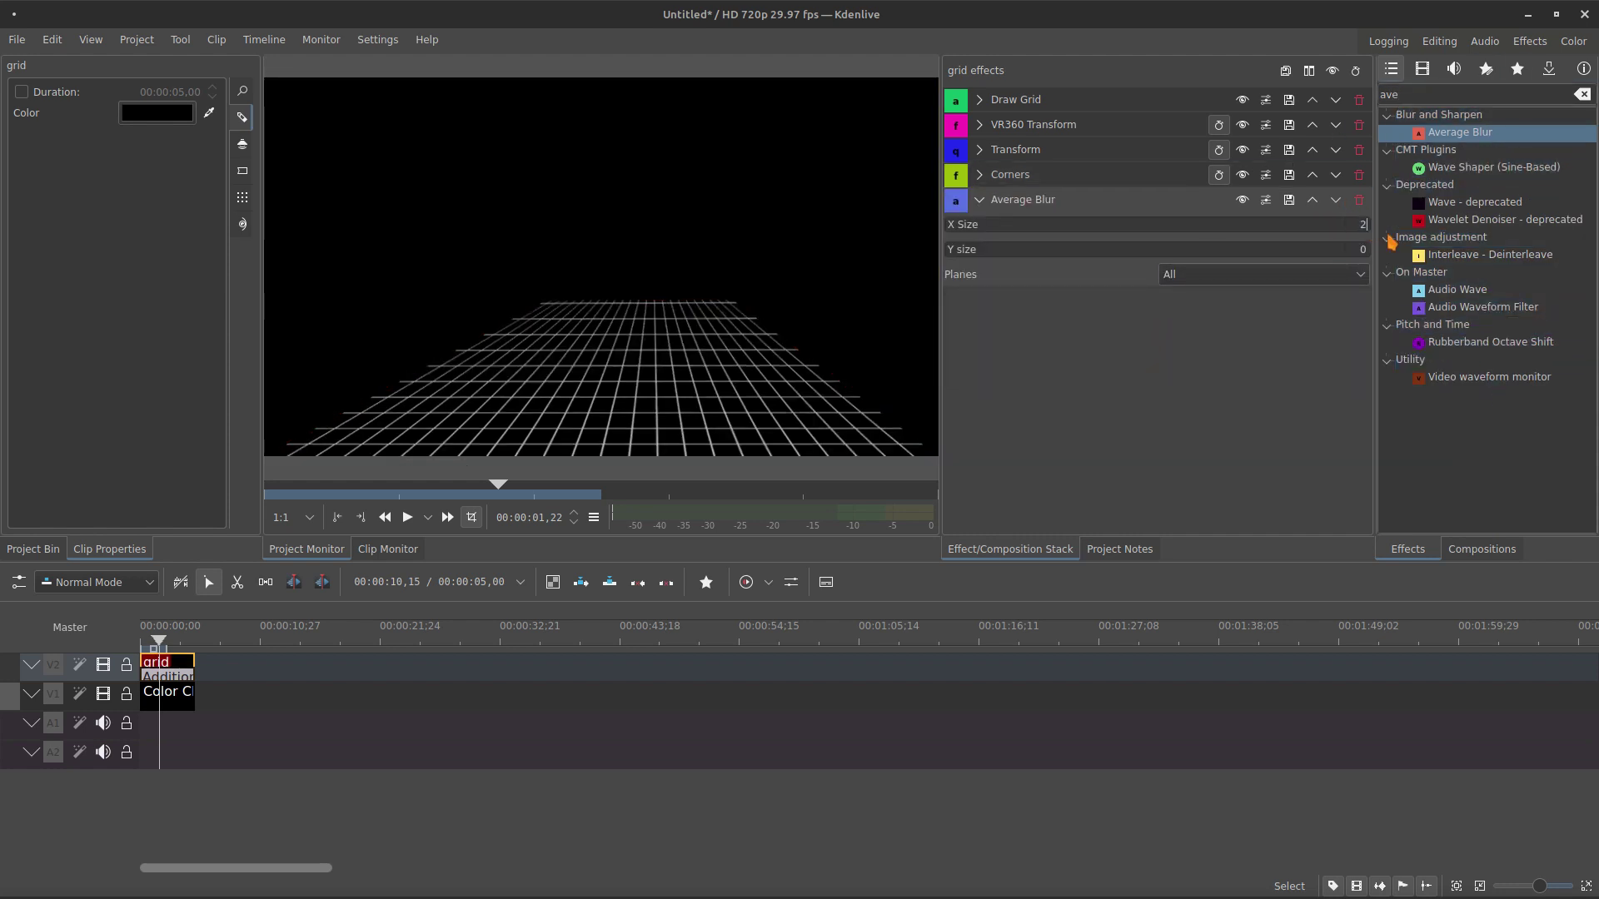
left_click(1358, 249)
type("2")
key("Return")
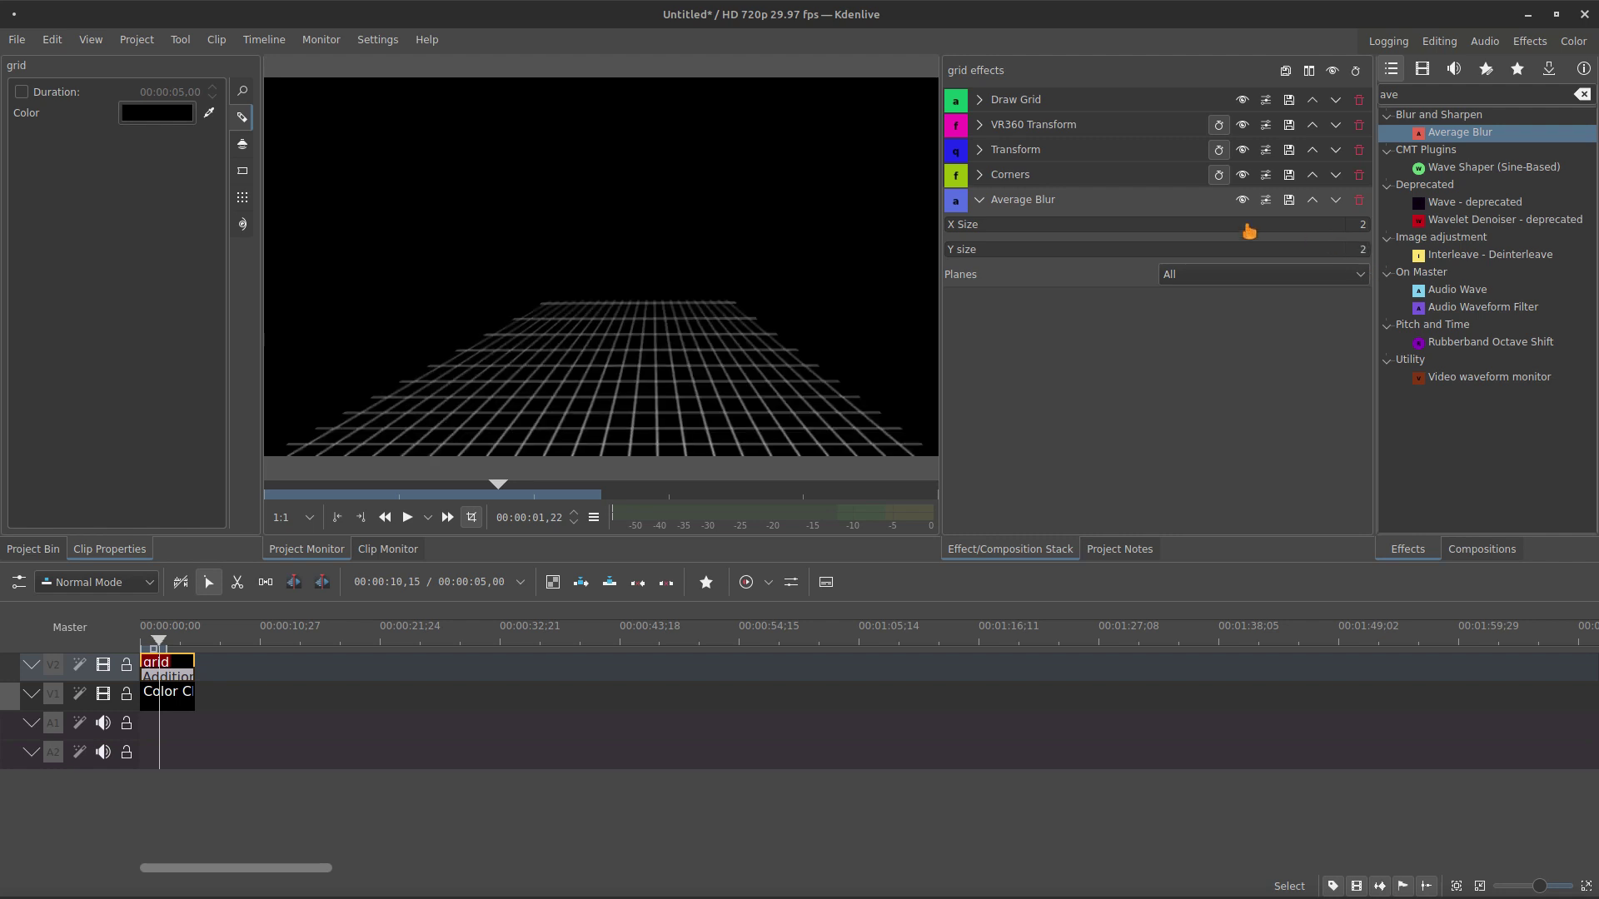
left_click(979, 199)
Add two Glow effects to the grid, with blur 1000 and 10.
double_click(1441, 95)
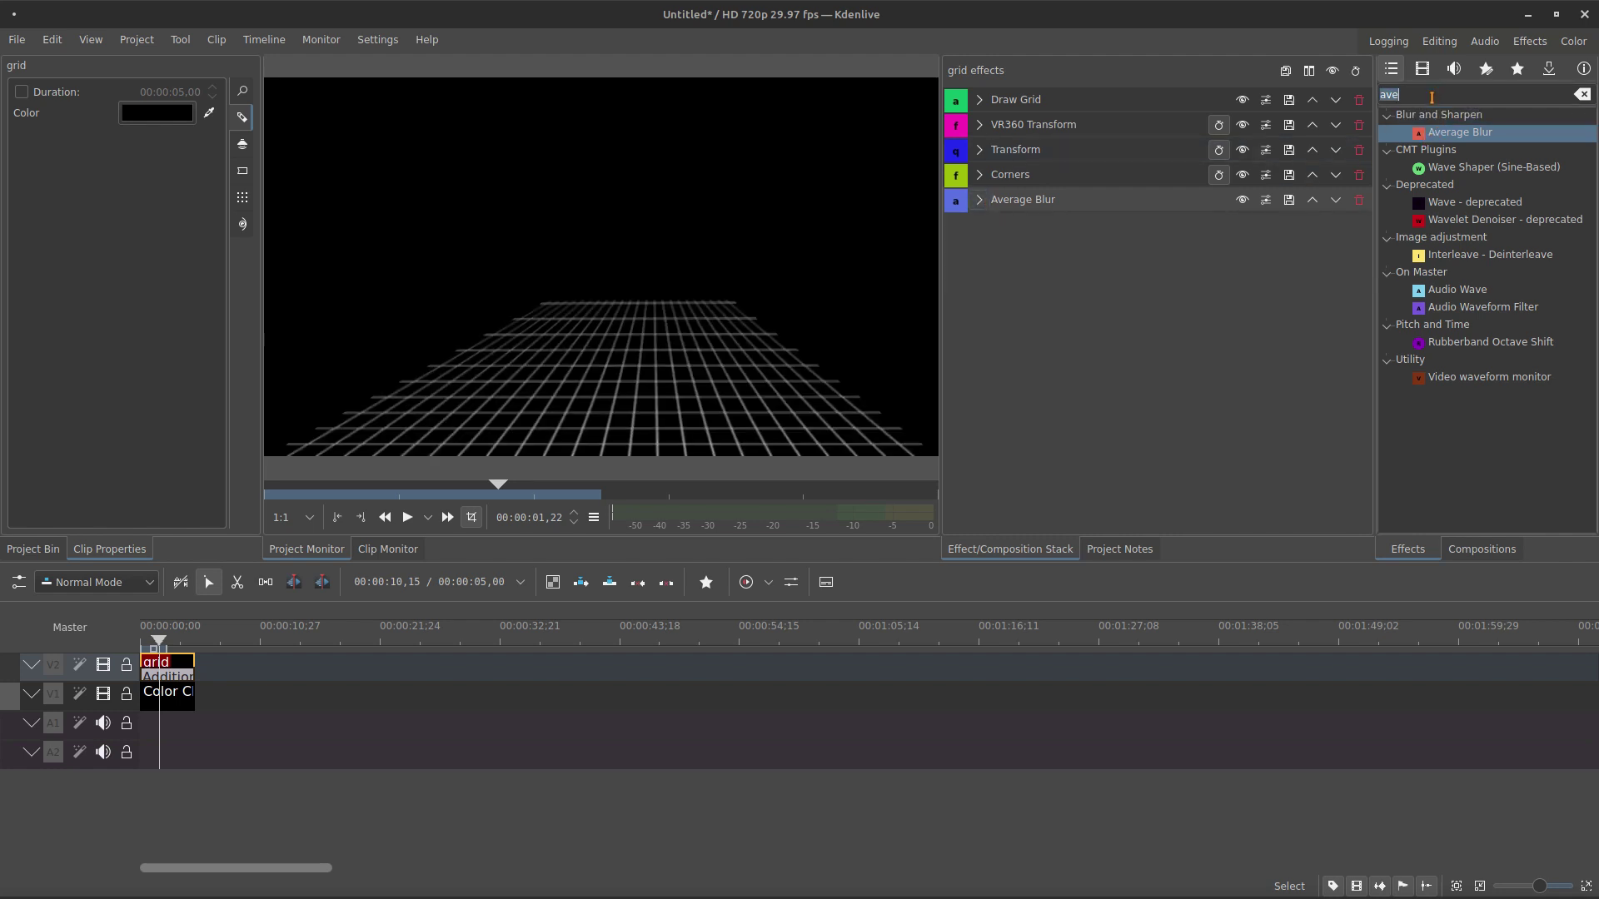
type("glow")
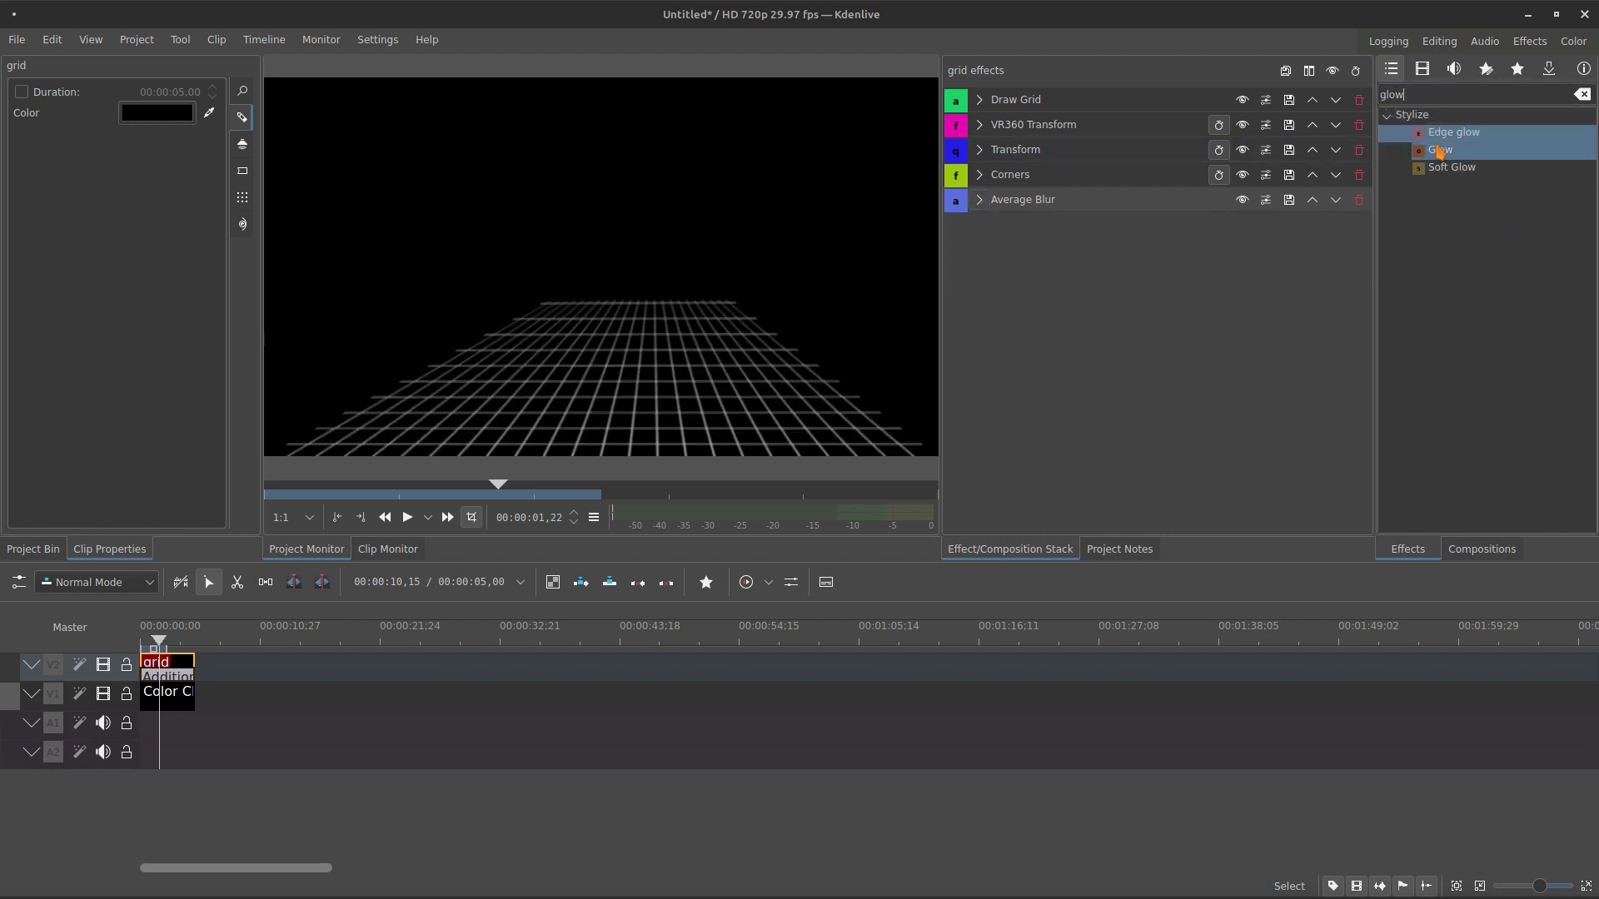
left_click_drag(1440, 150, 1103, 283)
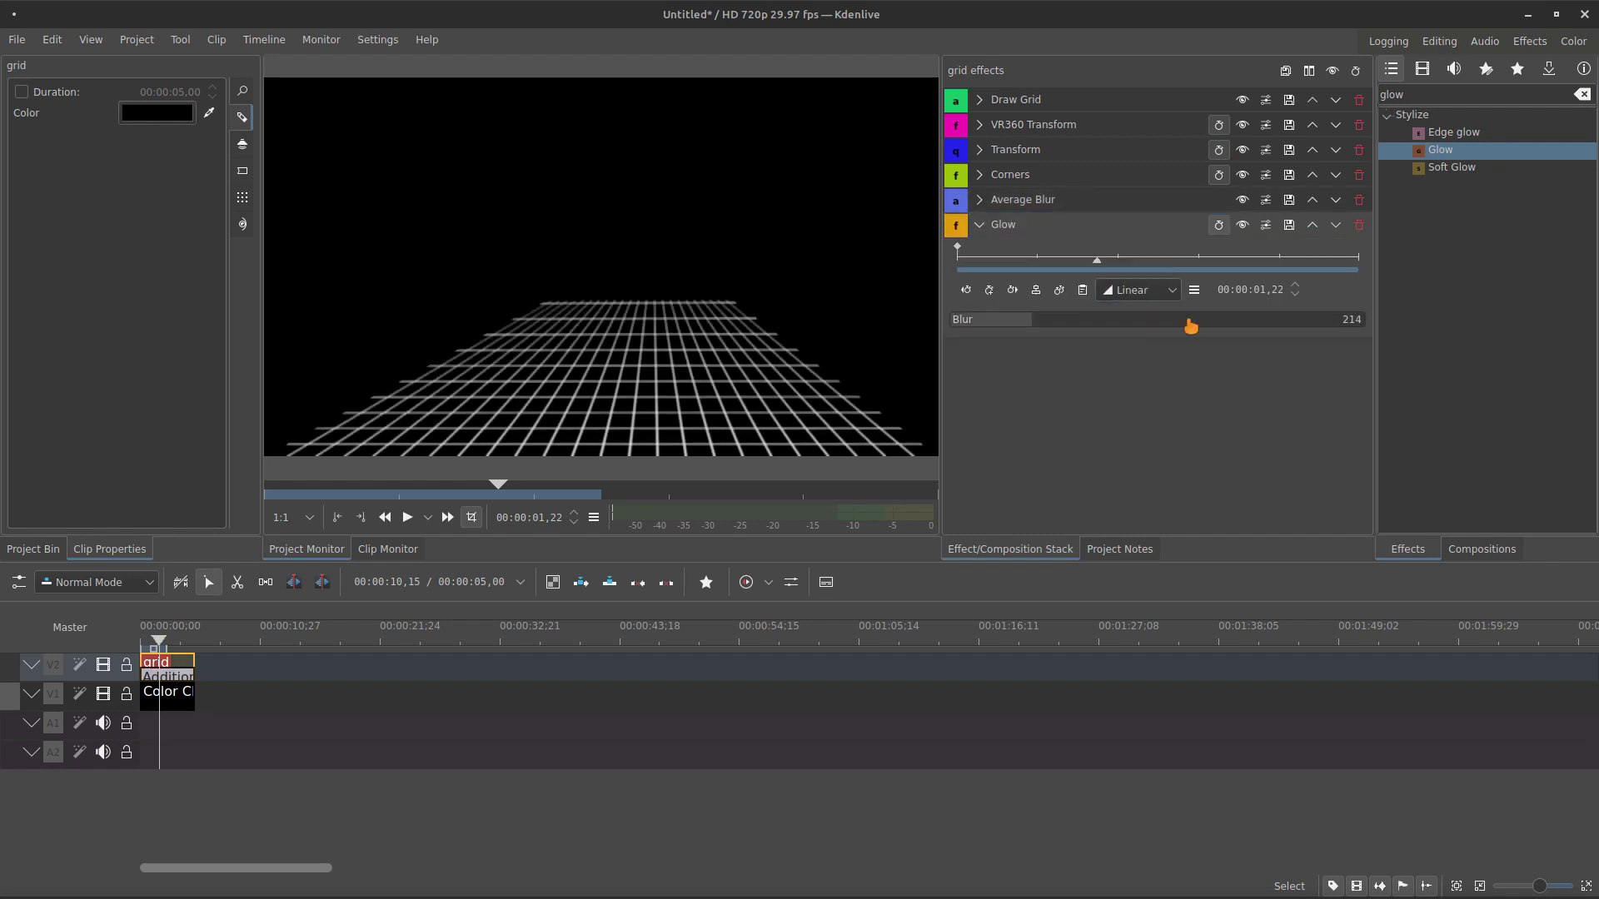
left_click_drag(1471, 145, 1103, 342)
left_click_drag(979, 457, 1427, 453)
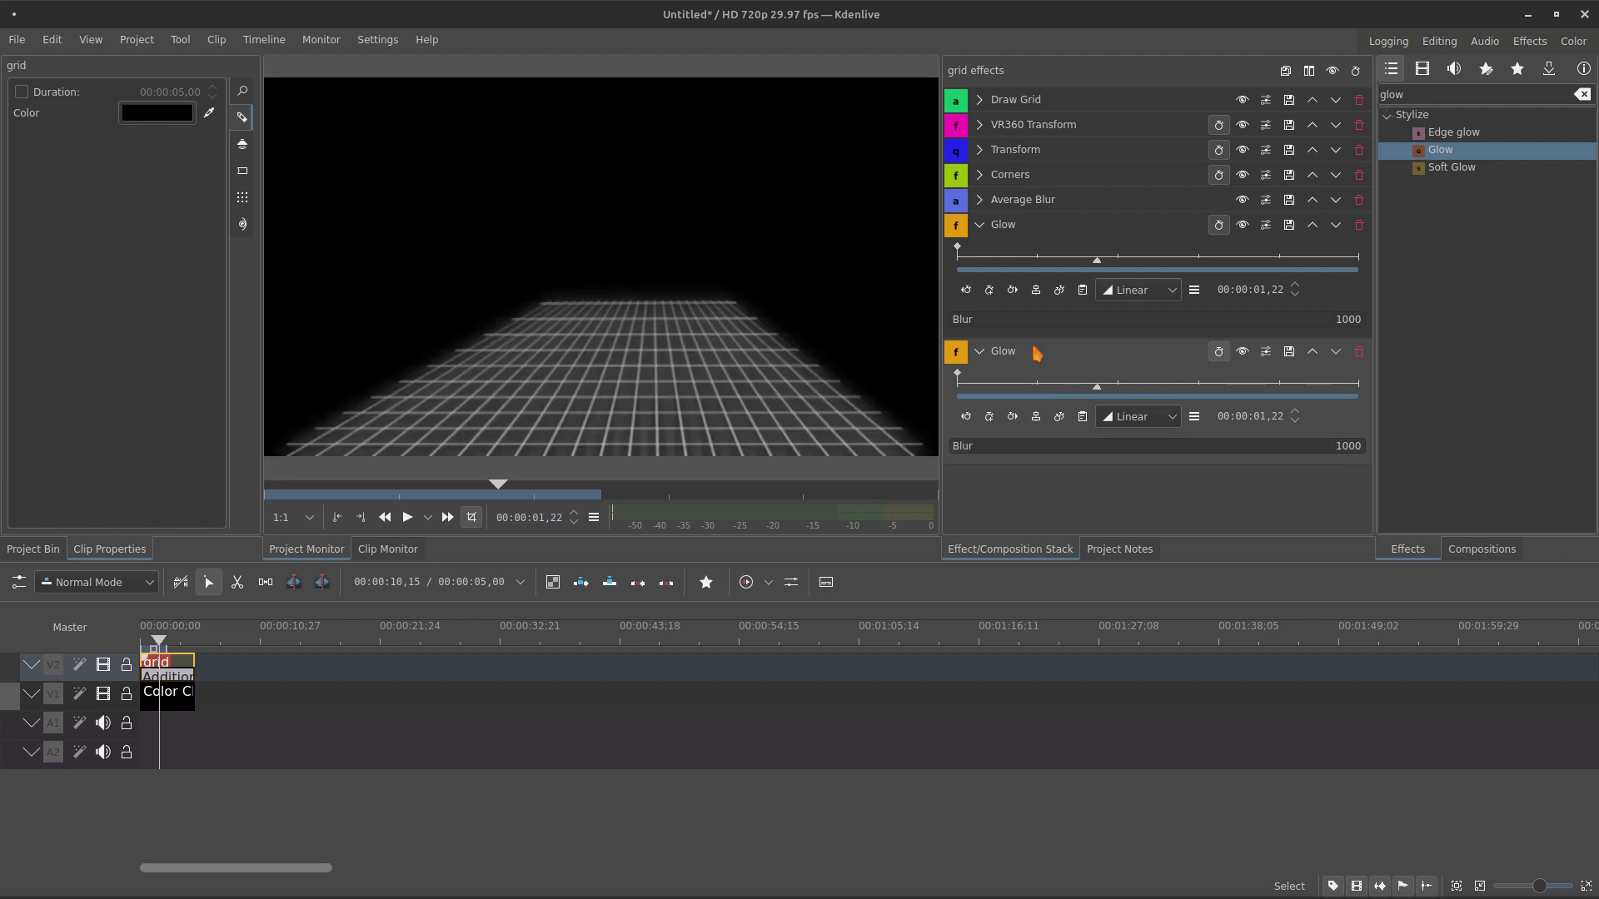
left_click_drag(1278, 451, 962, 454)
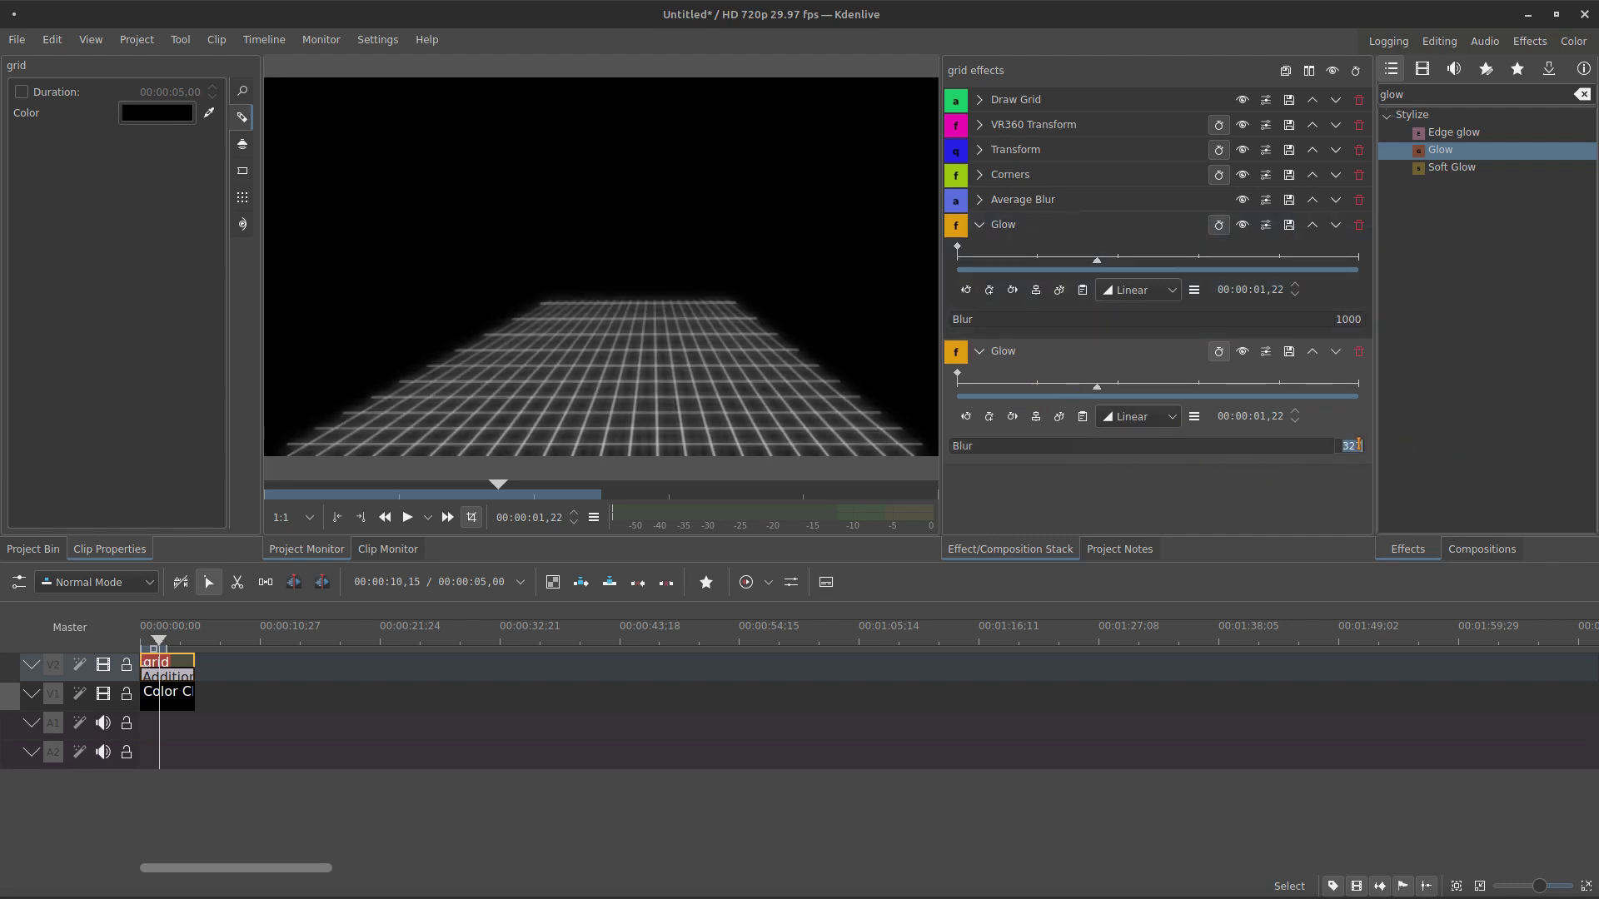
Collapse both Glows and set the Draw Grid height to 25 and width to 35.
left_click(978, 353)
left_click(979, 224)
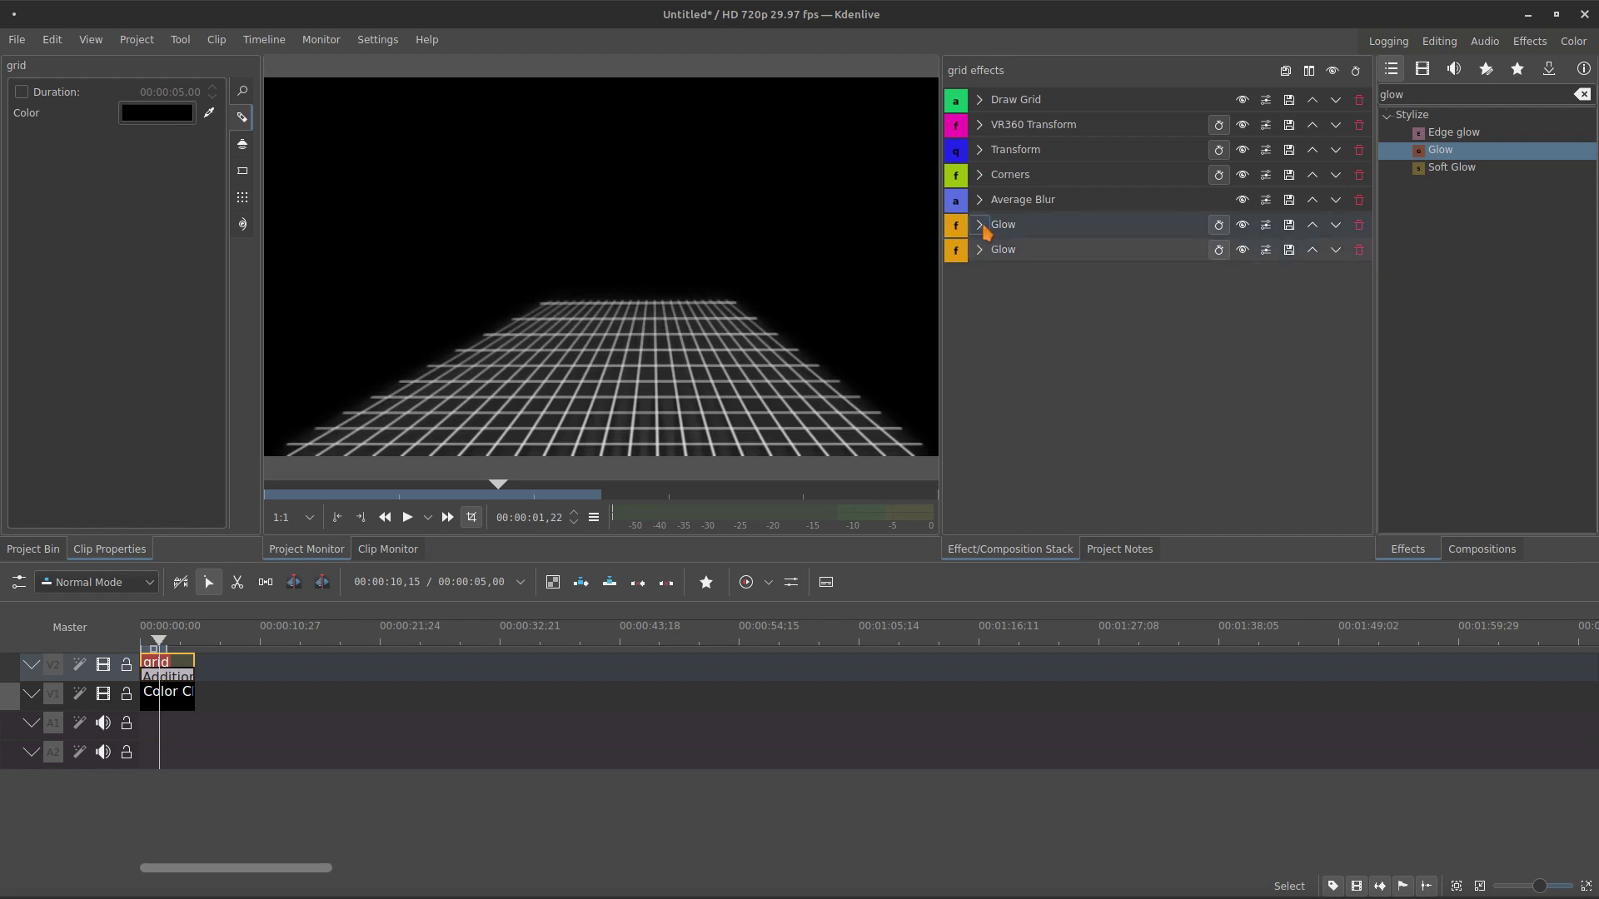
left_click(979, 99)
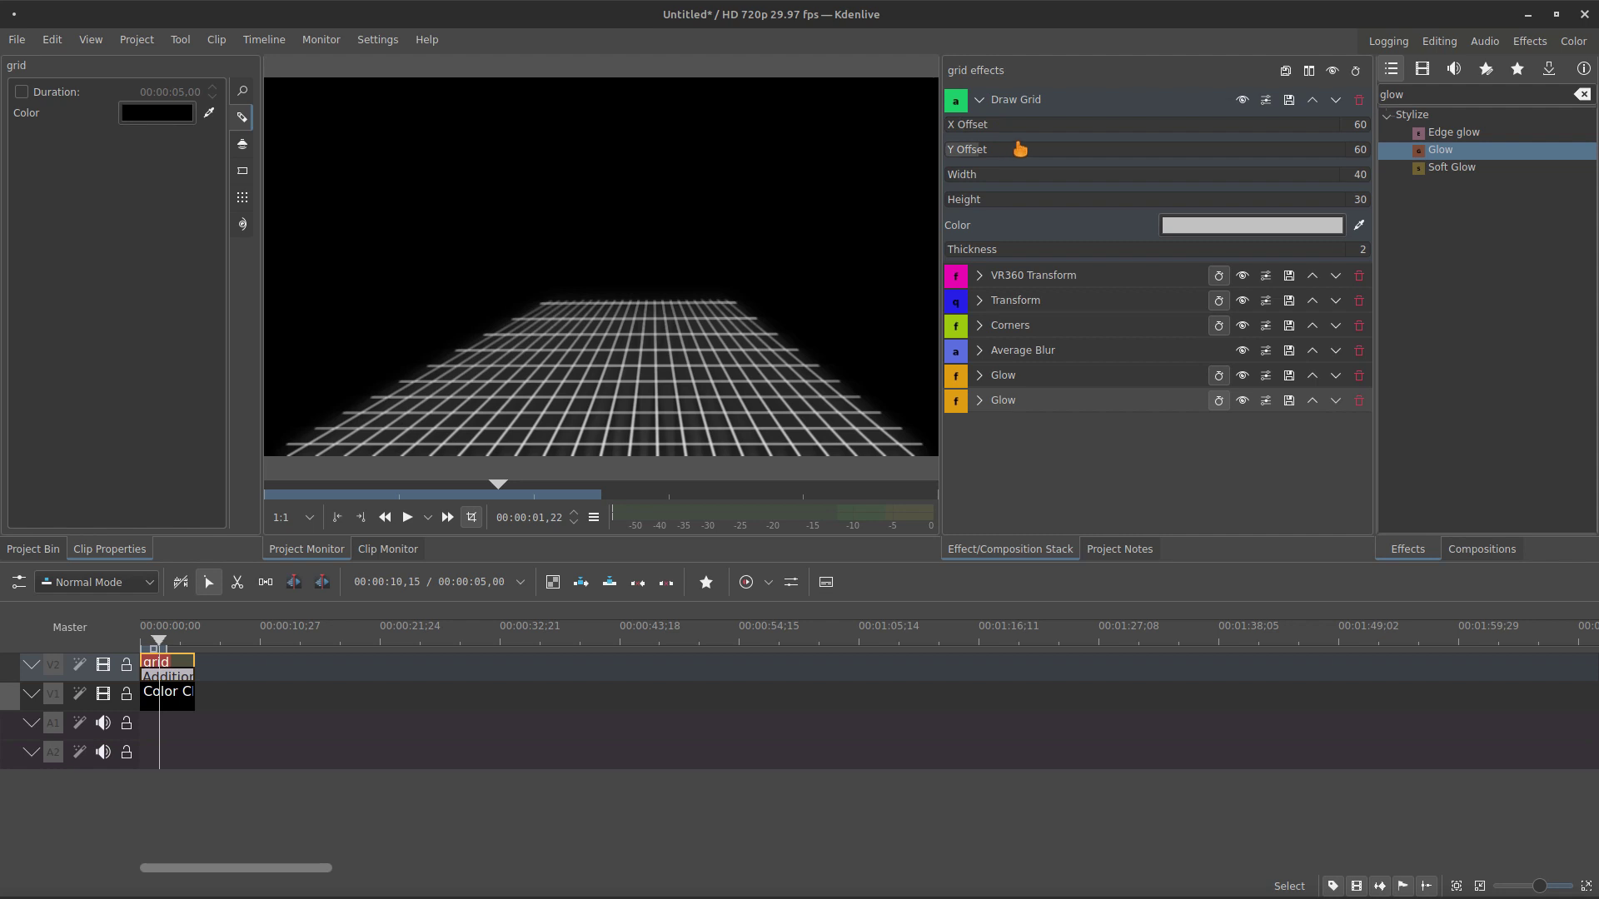
left_click(1360, 201)
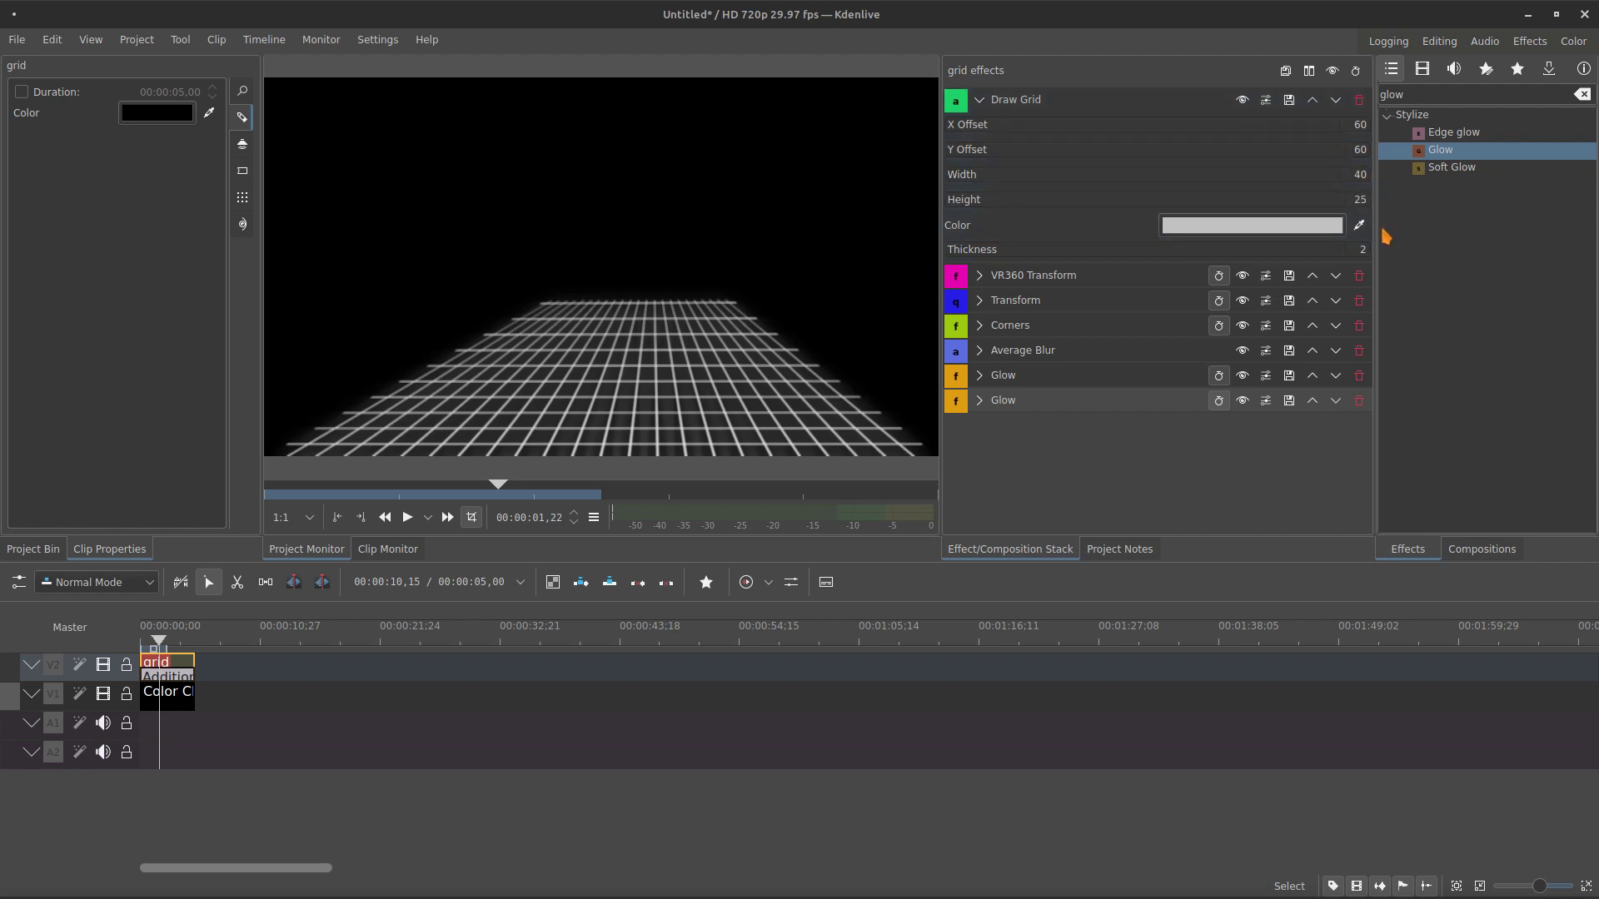
left_click(1359, 175)
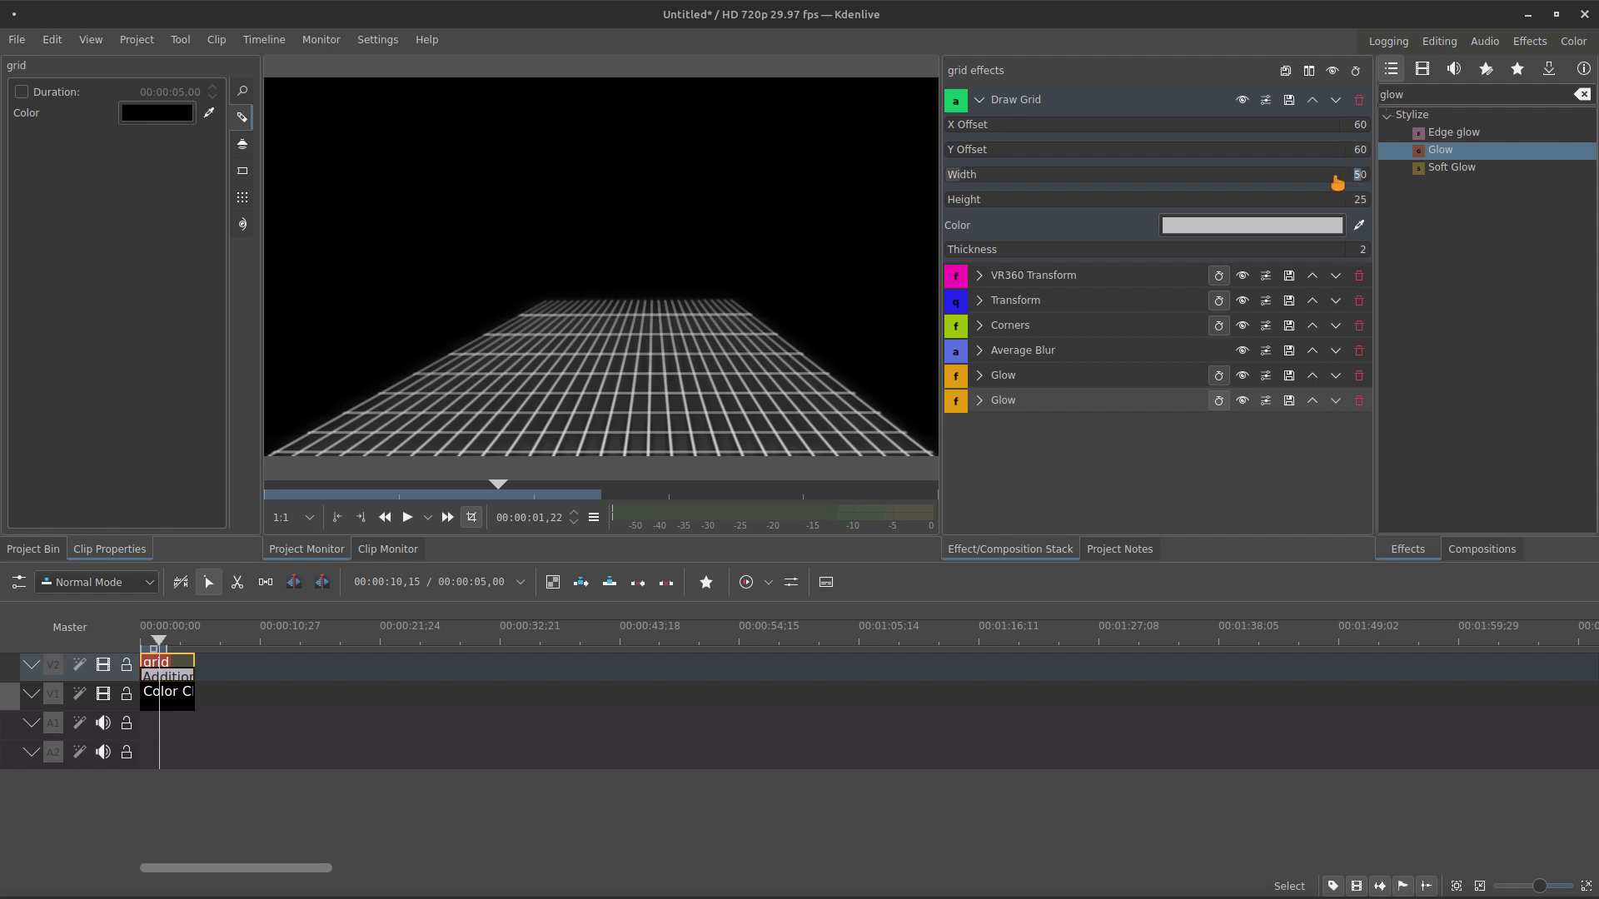
key("Return")
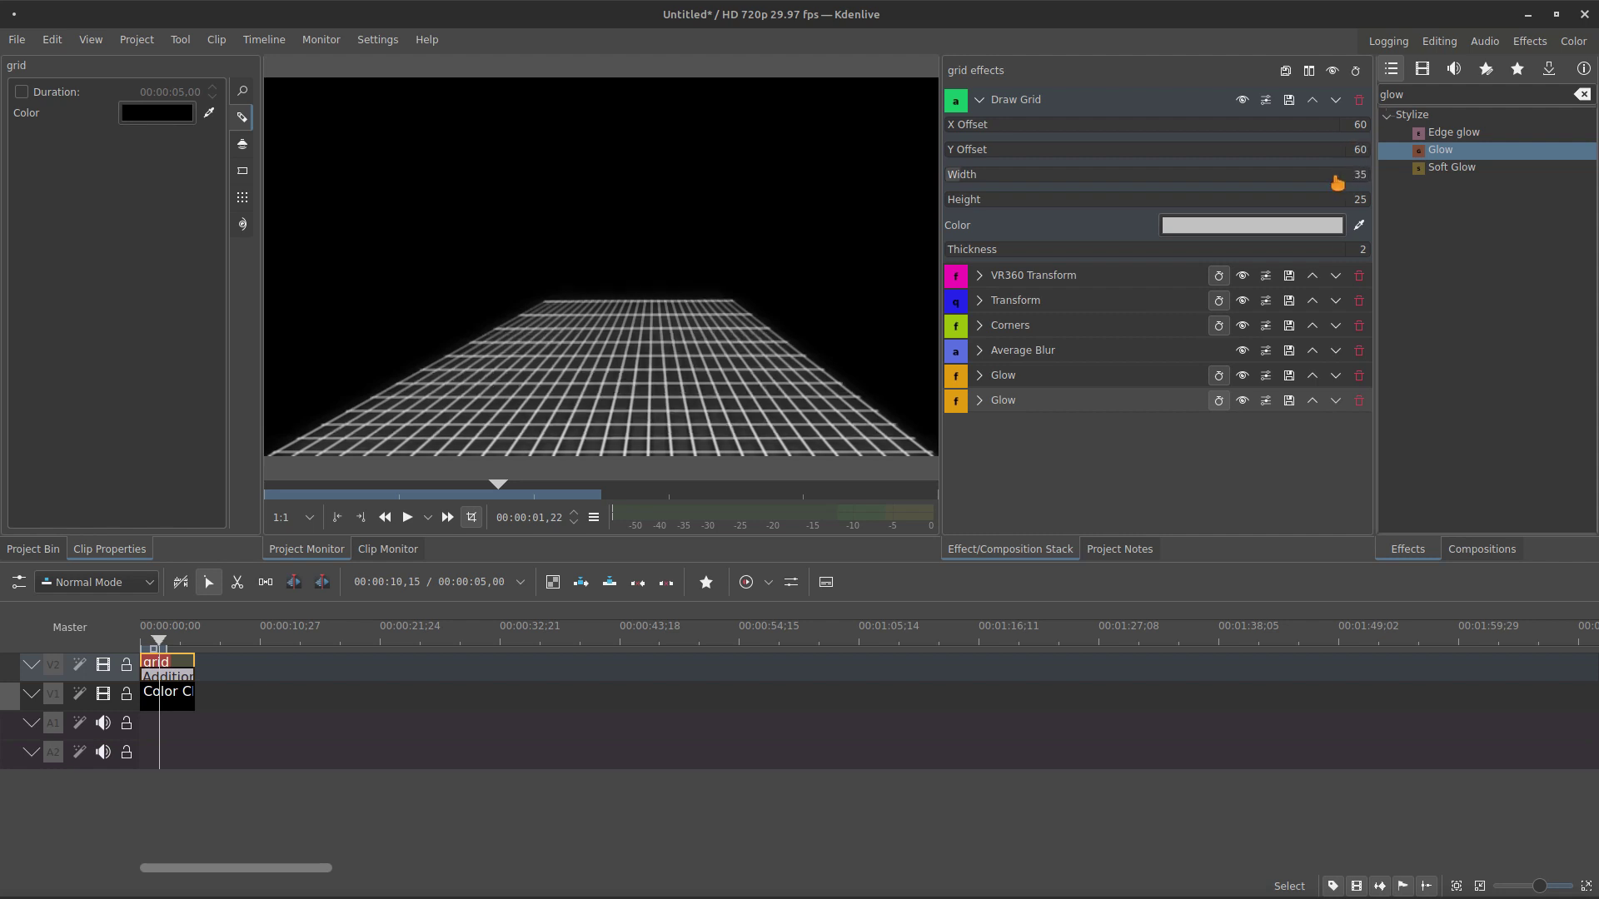
left_click(980, 101)
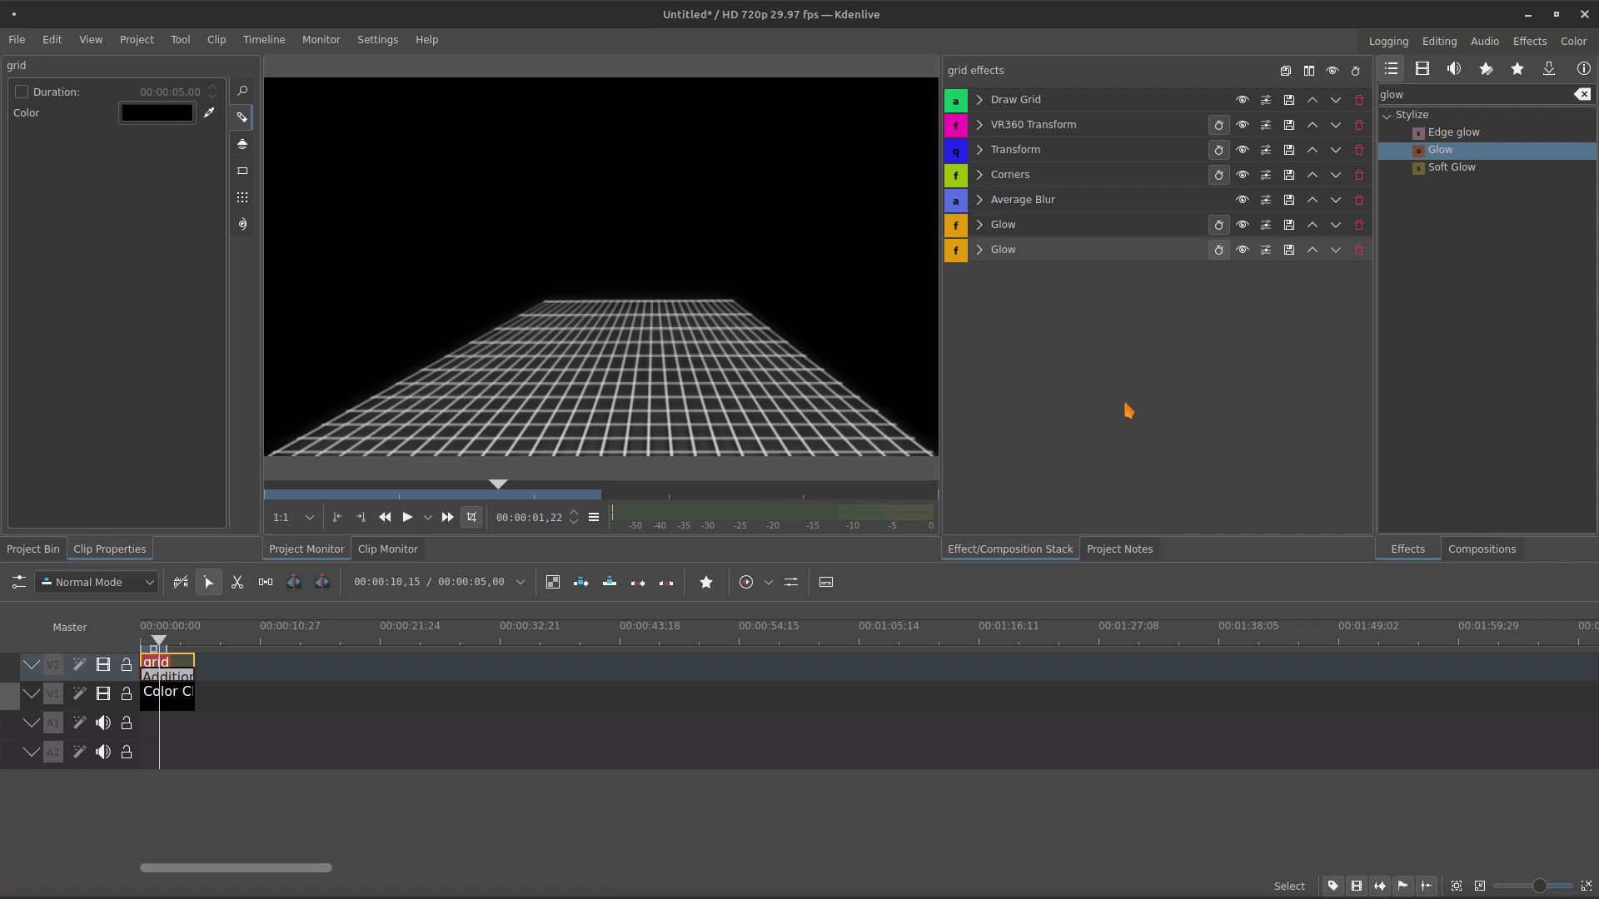
Drag the grid's two top corners down in the monitor to flatten the floor.
left_click(979, 175)
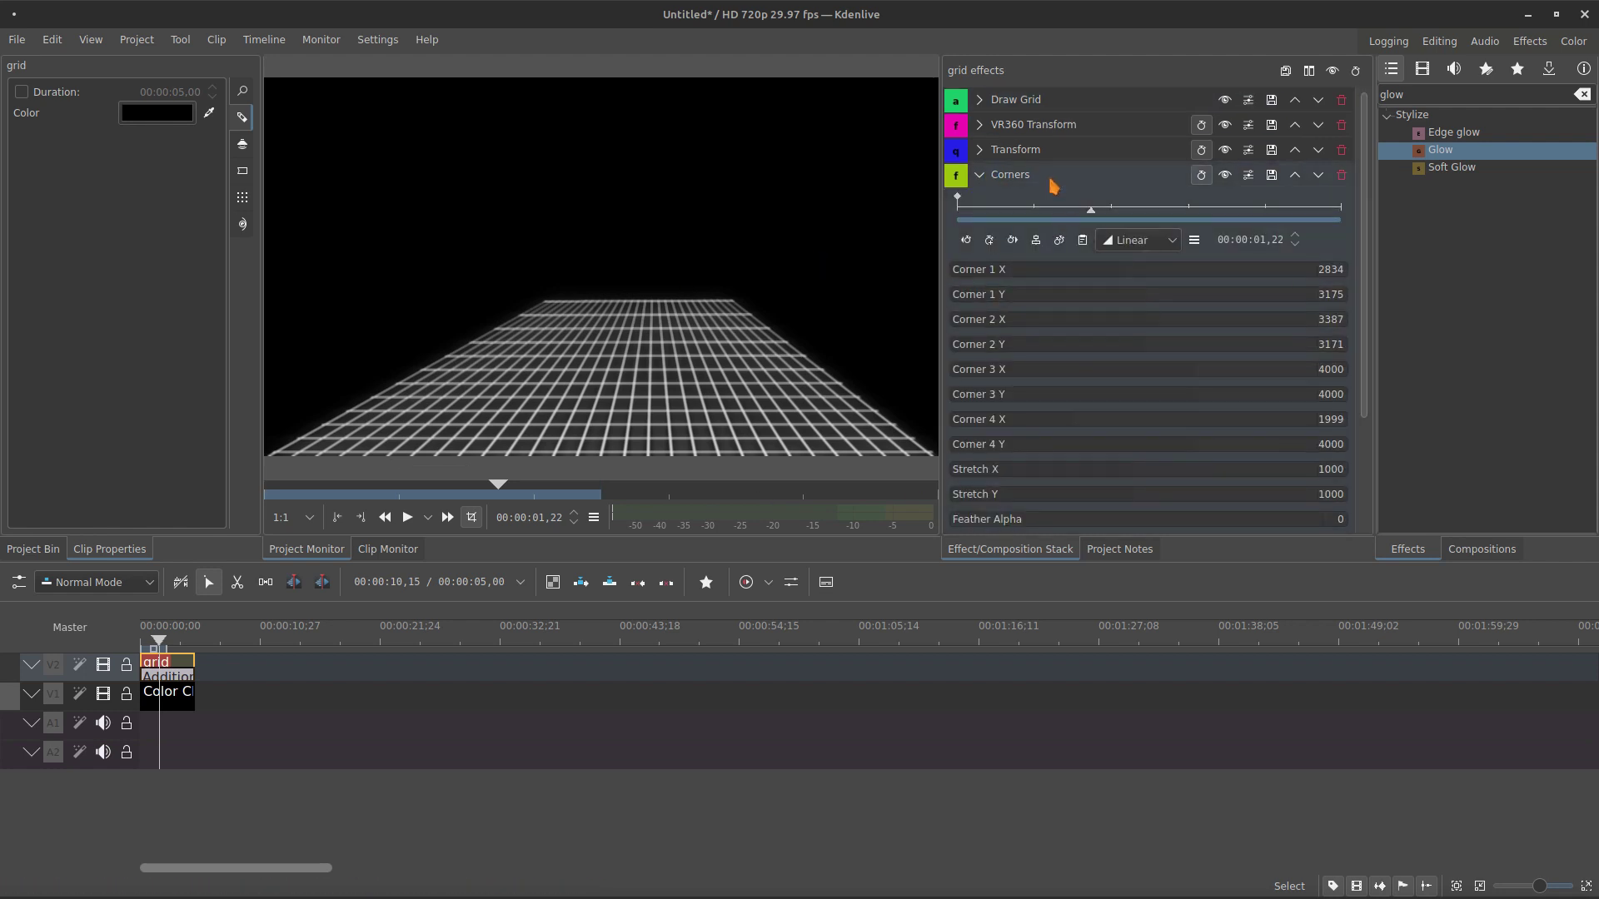
left_click_drag(553, 303, 529, 348)
left_click_drag(730, 300, 736, 345)
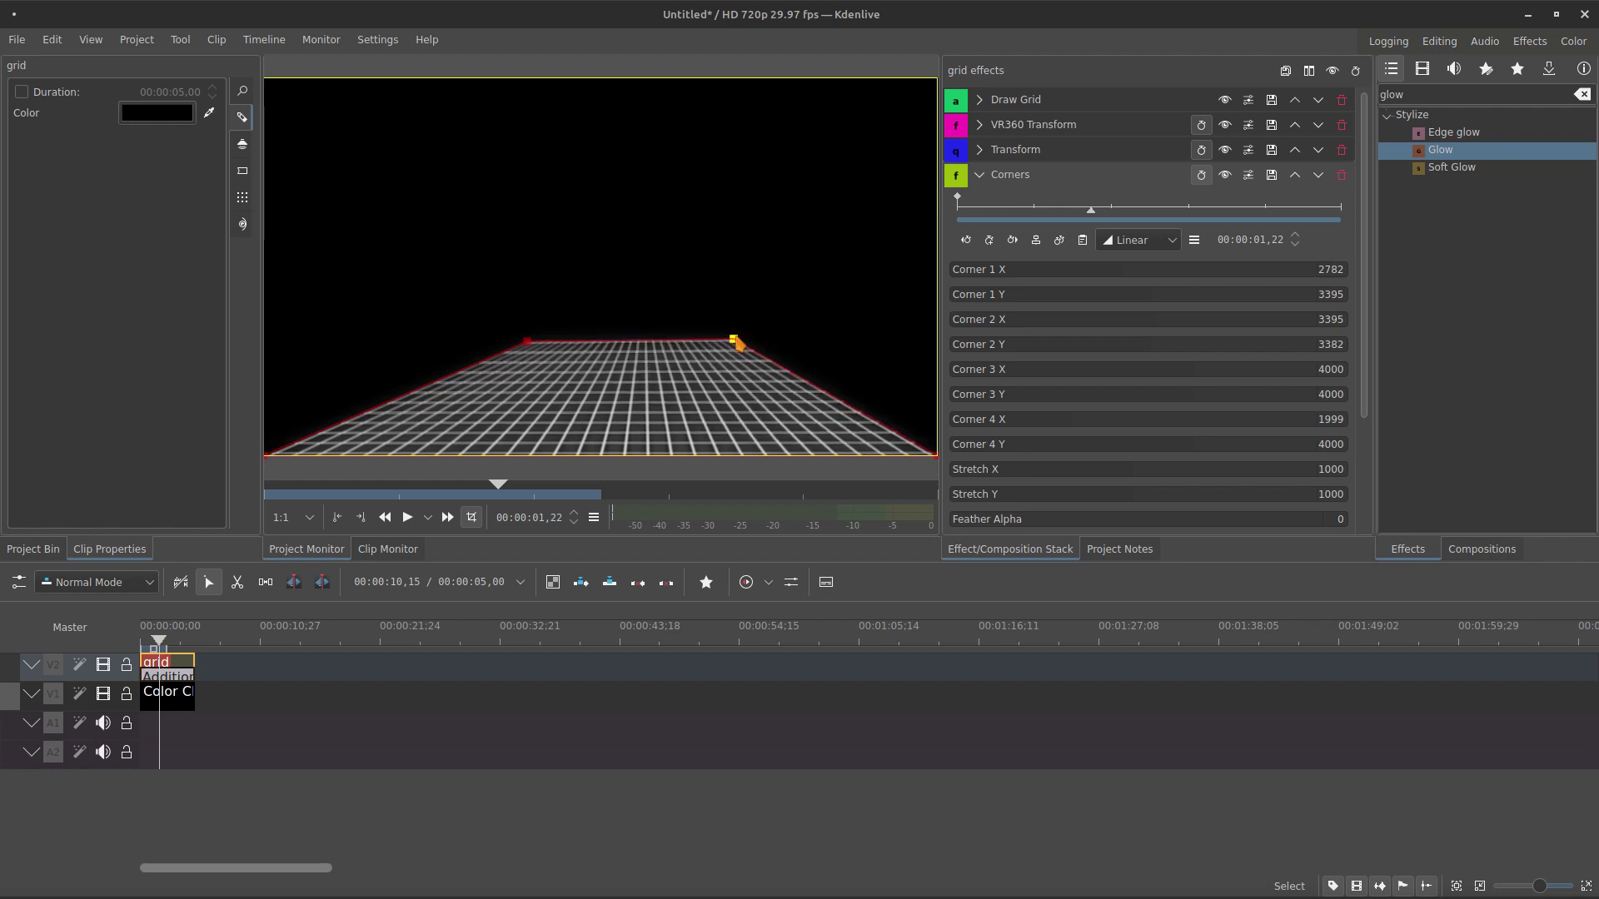
Set both Corner 1 Y and Corner 2 Y of the Corners effect to 3400.
left_click(1329, 296)
type("4000")
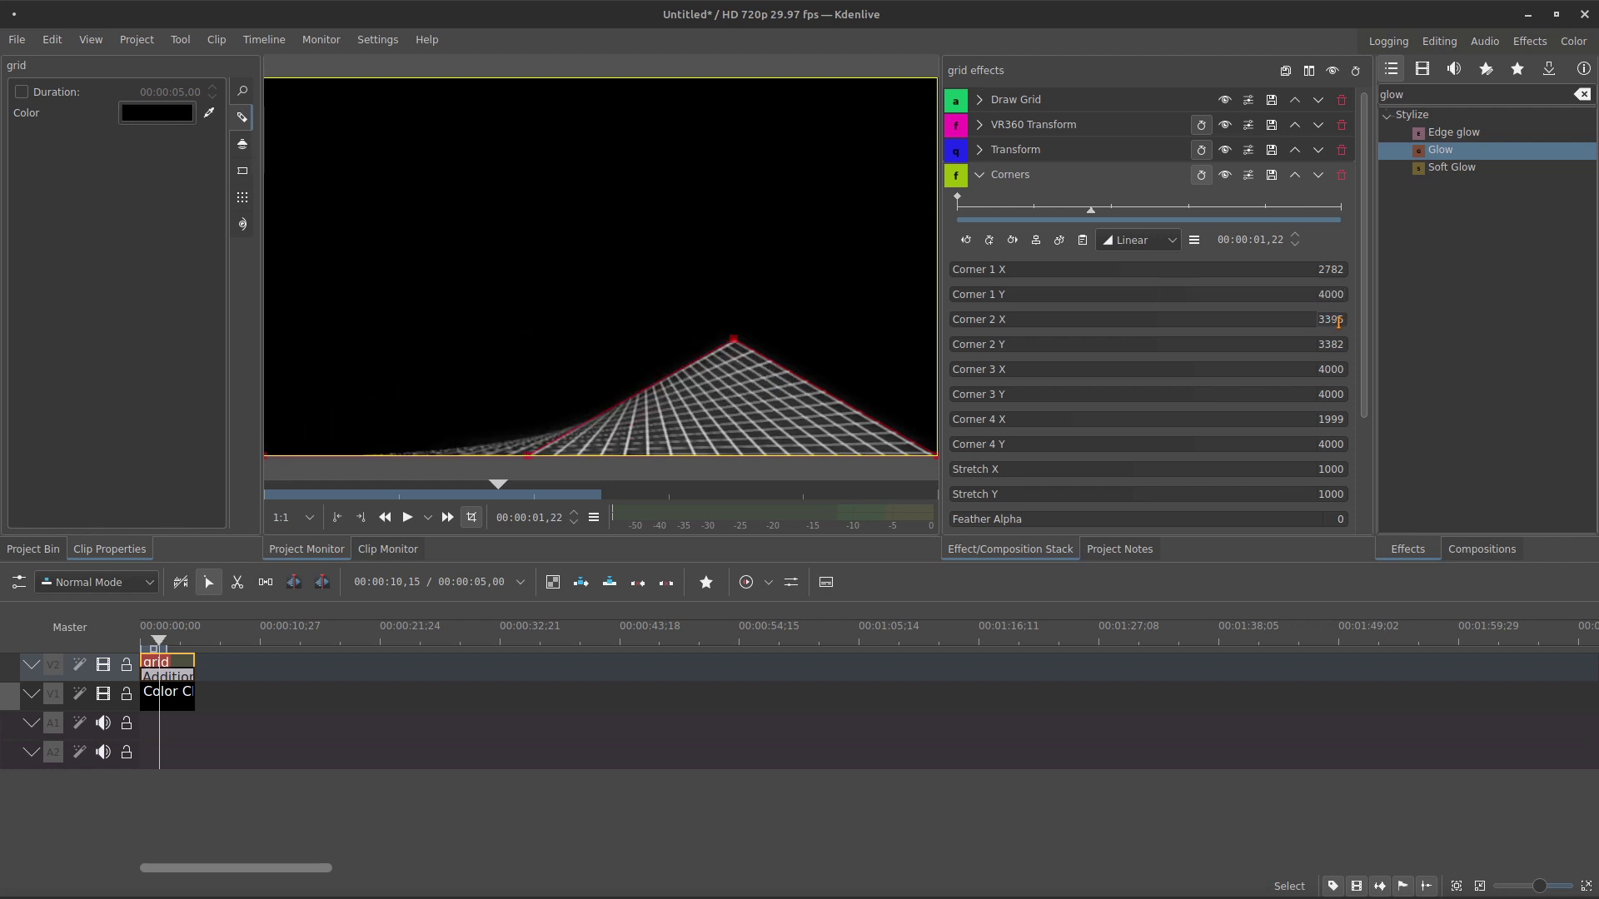
key("ctrl+z")
double_click(1333, 297)
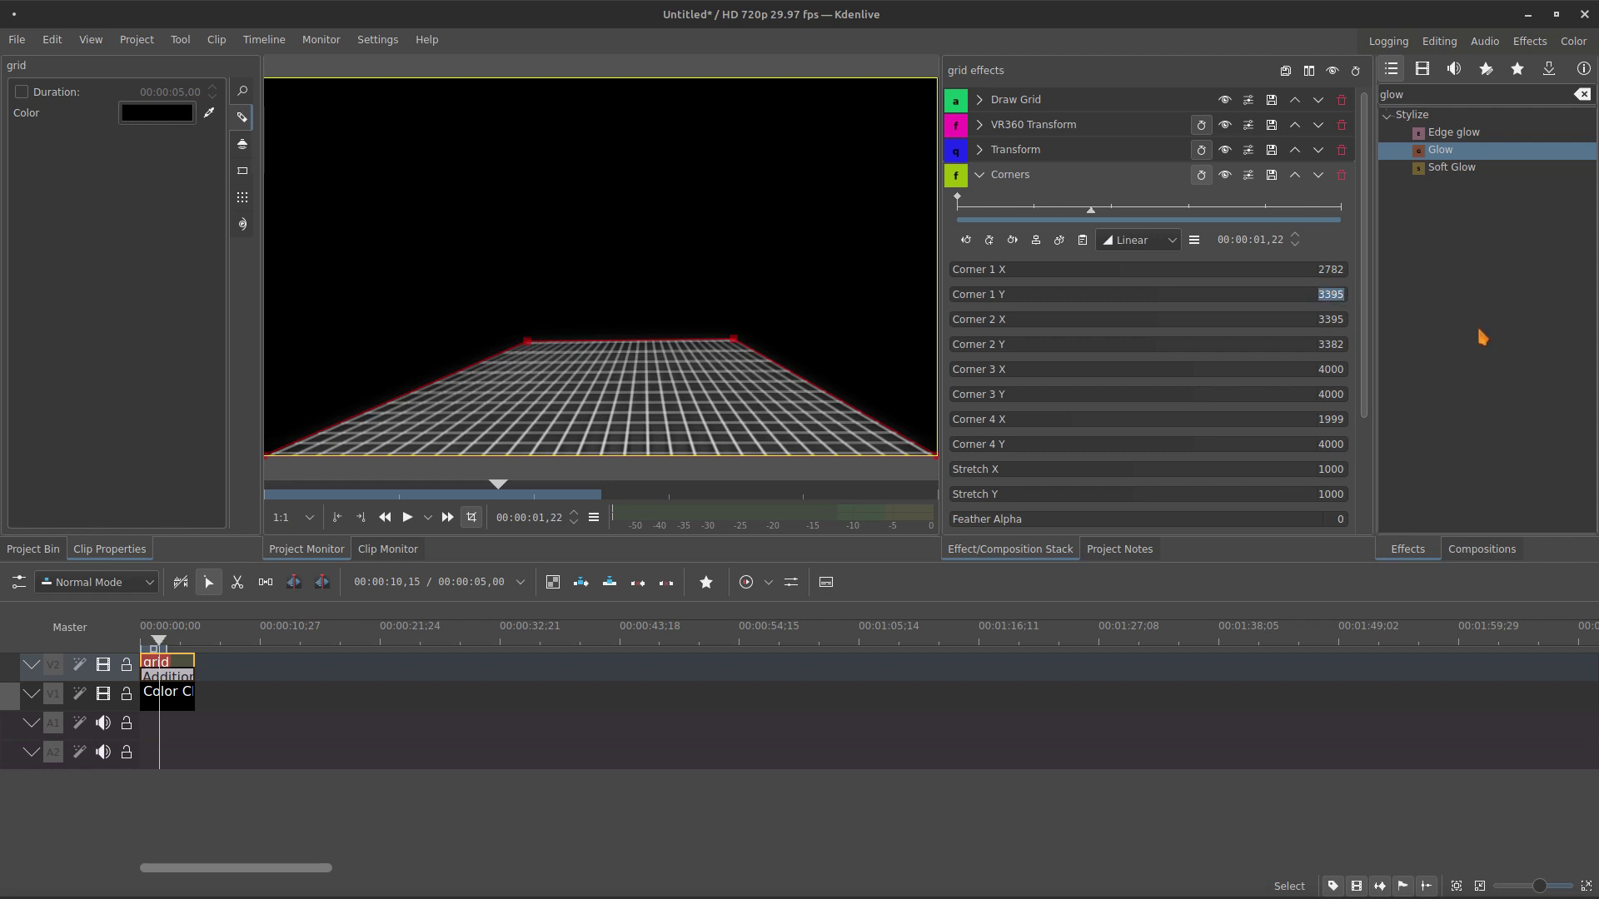
type("3400")
double_click(1329, 344)
type("3400")
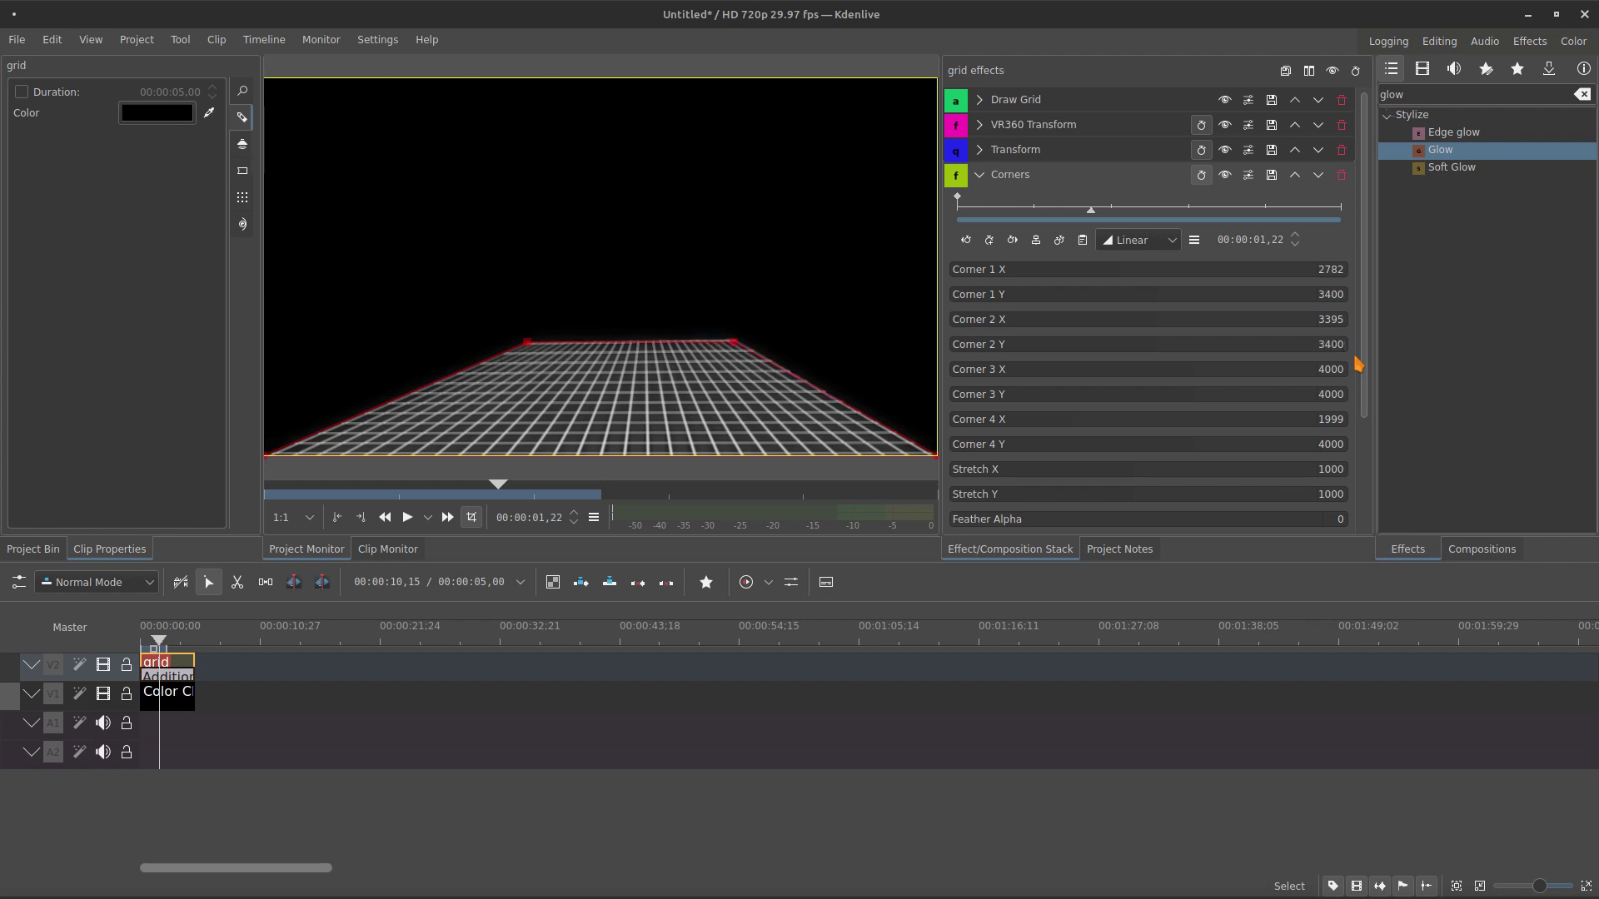
key("Return")
left_click(988, 178)
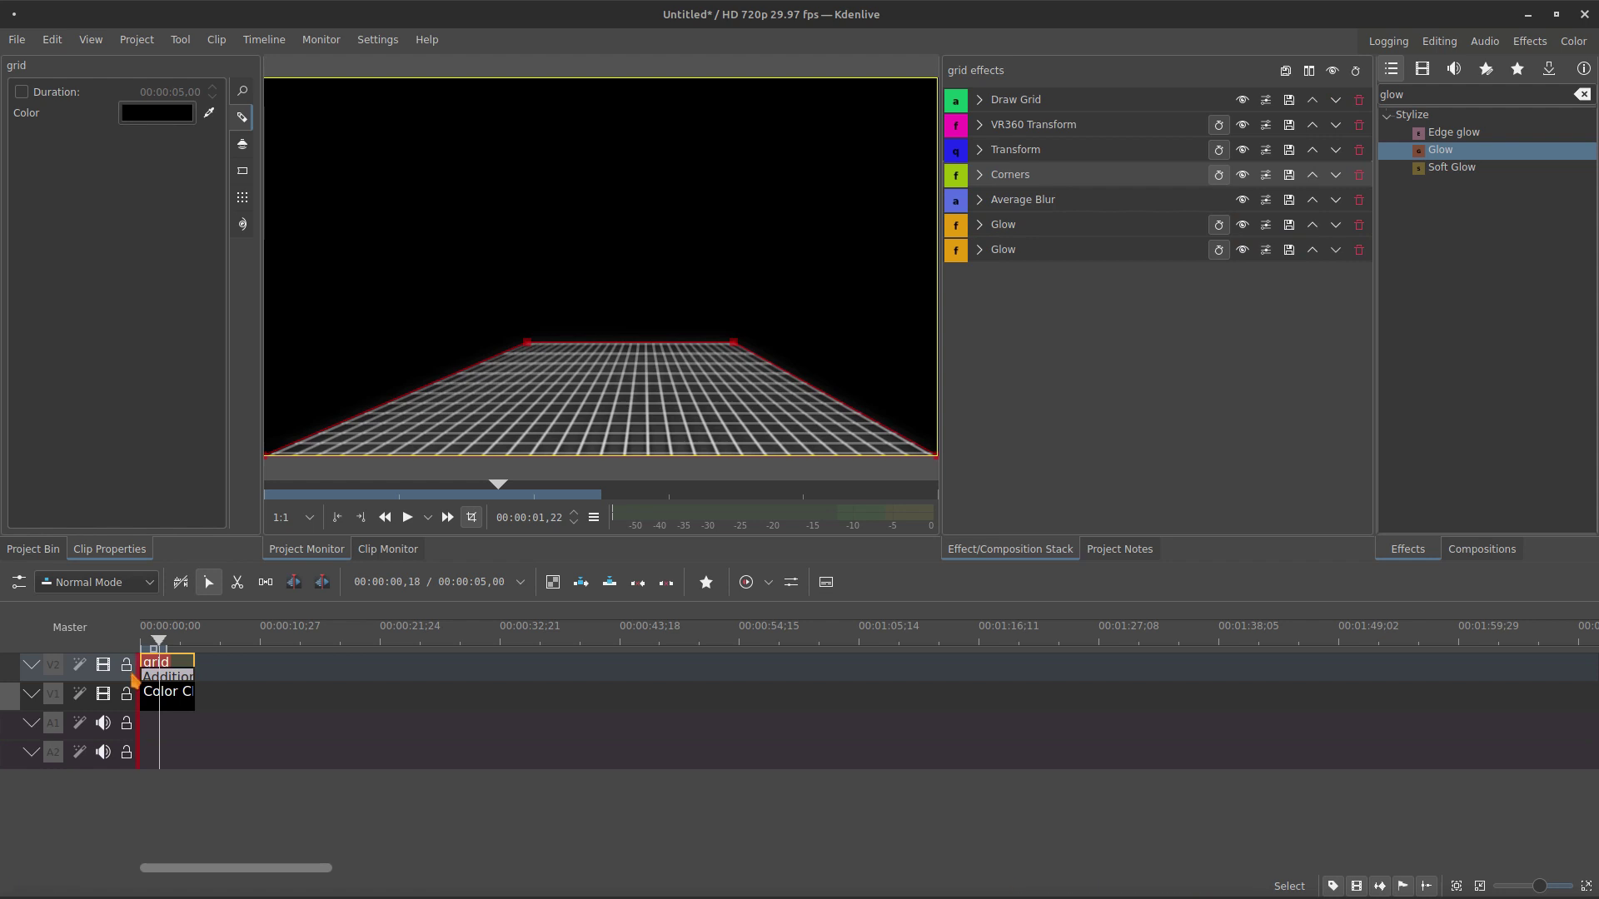
Start adding a timeline track, cancel it, and select the clip on V1.
right_click(185, 676)
left_click(202, 681)
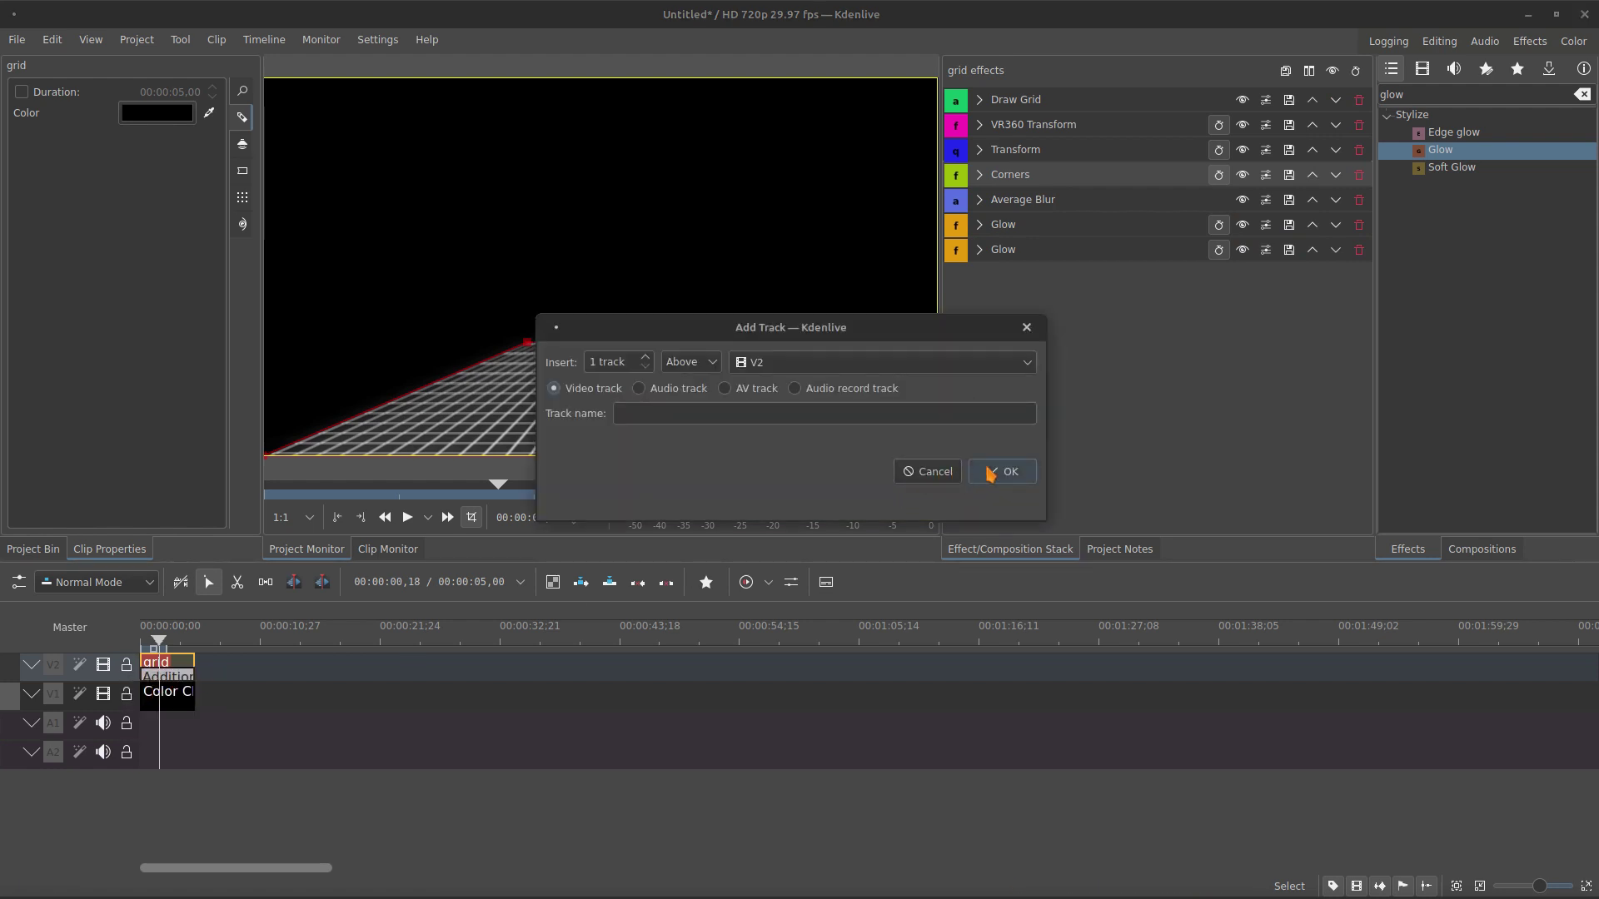
left_click(931, 479)
left_click(163, 697)
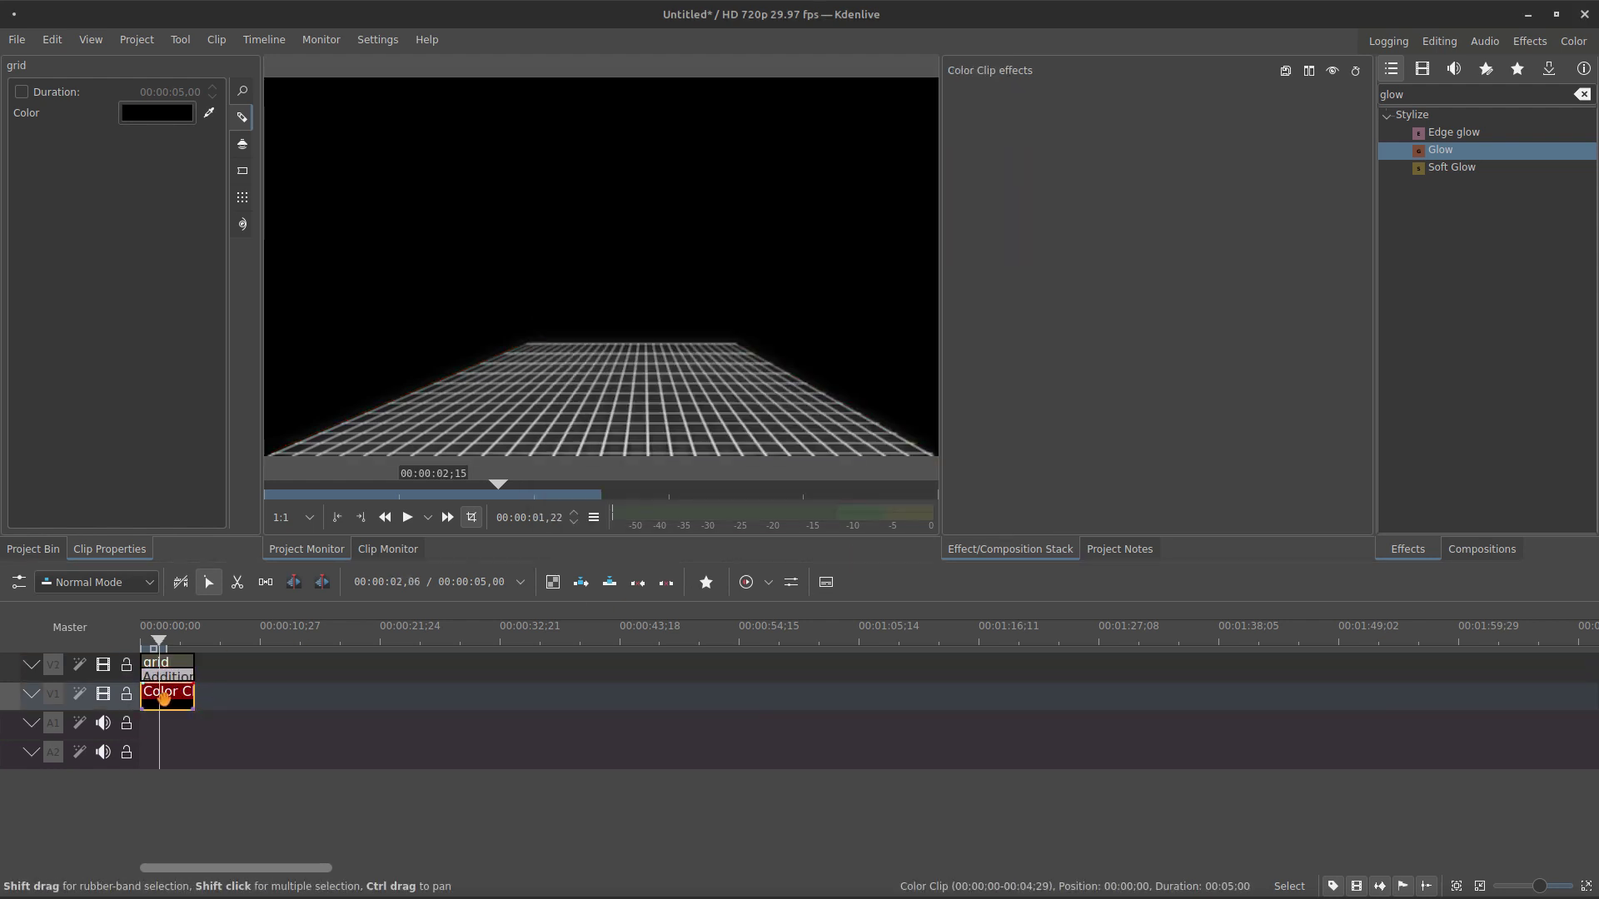
Move the grid clip onto V1 and paste a duplicate of it into the timeline.
left_click_drag(171, 673, 164, 694)
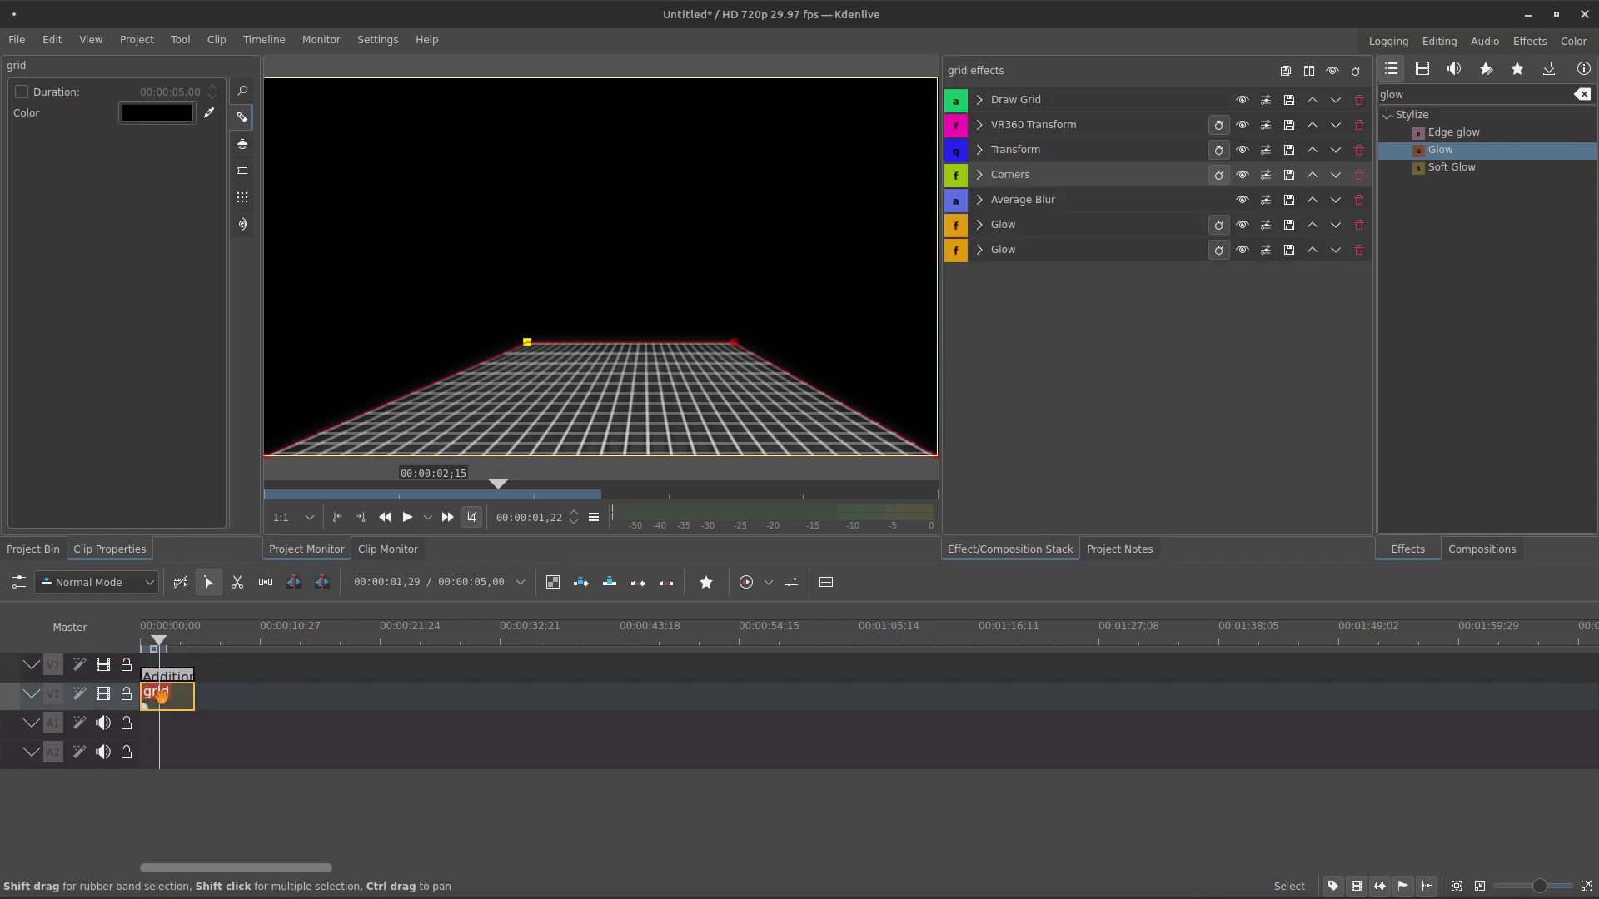
right_click(163, 694)
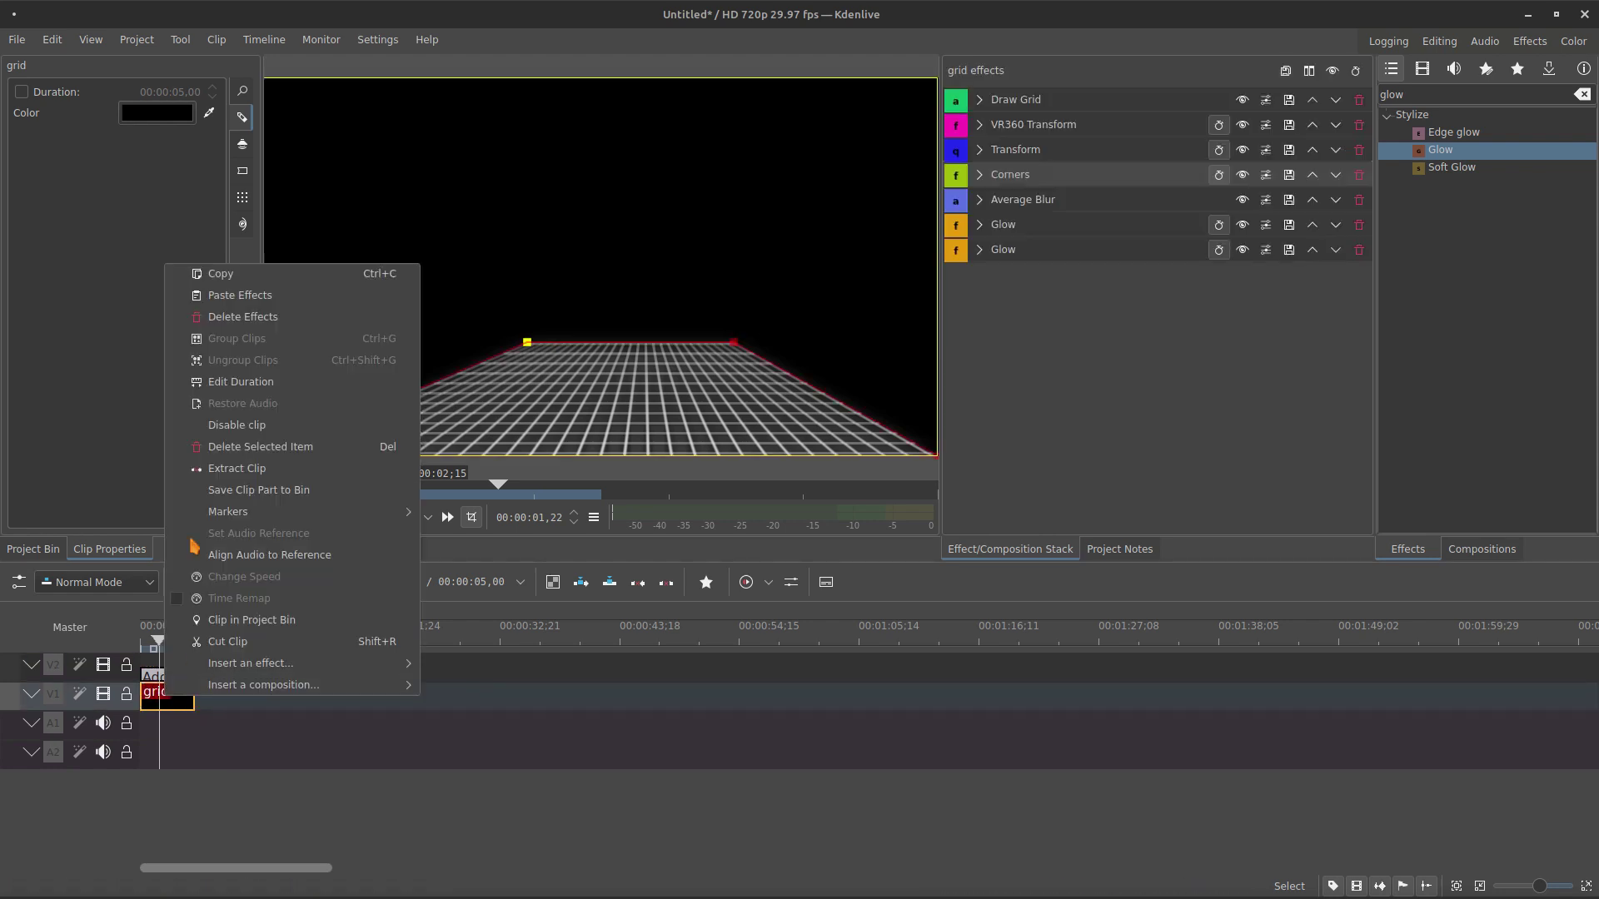
left_click(274, 287)
right_click(238, 700)
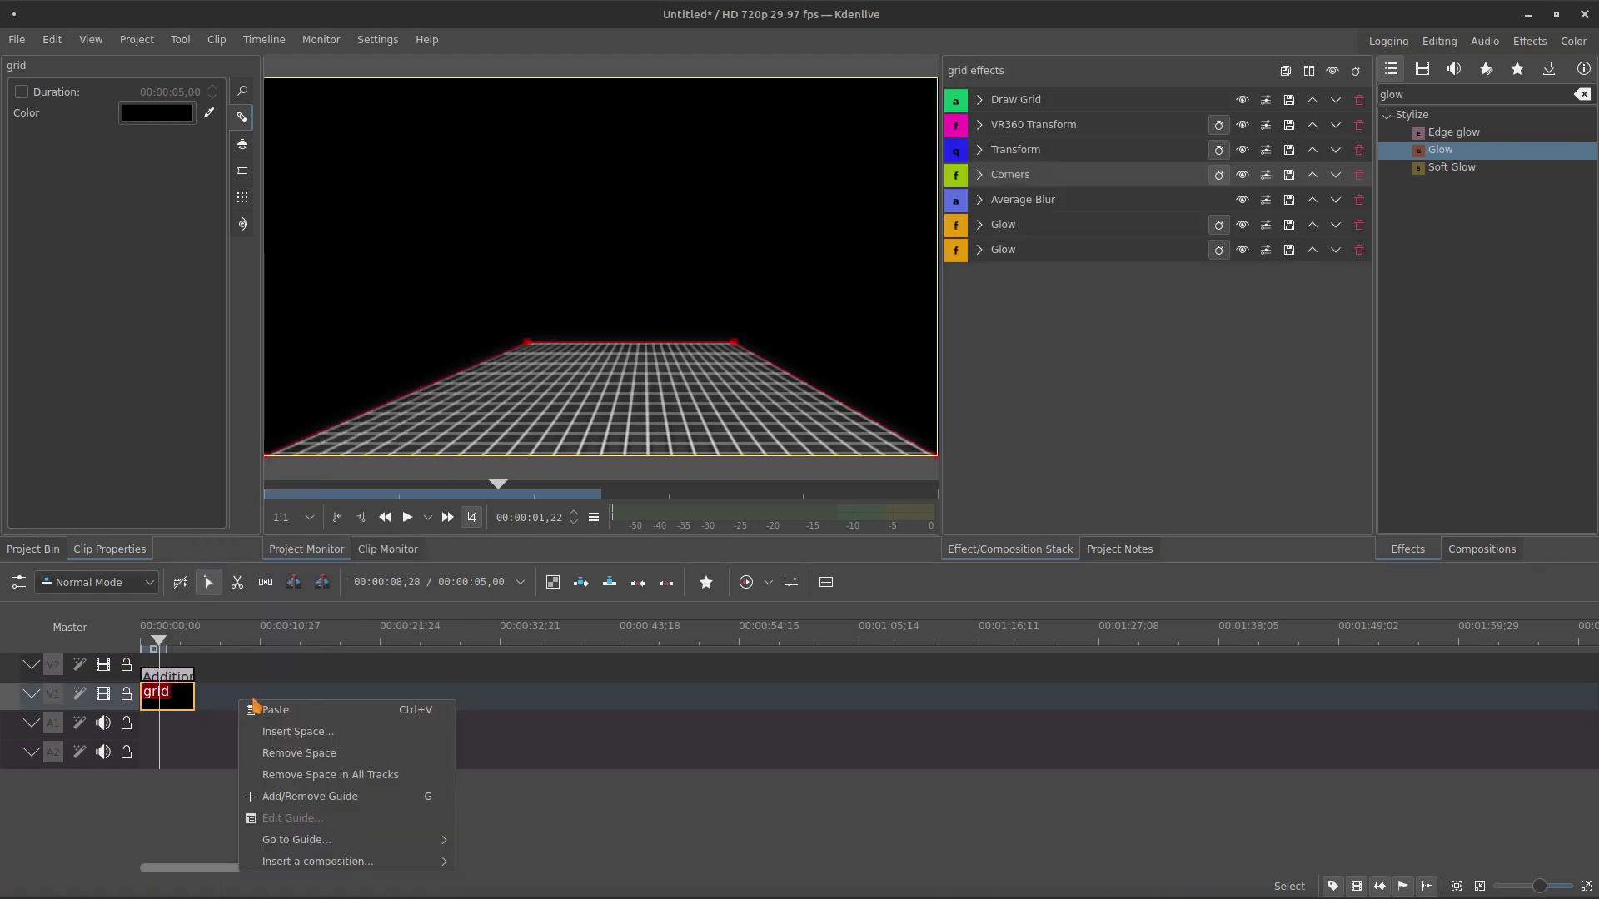
left_click(266, 710)
Delete the Addition composition and place the grid copy on V2 at 00:00:00.
left_click(183, 668)
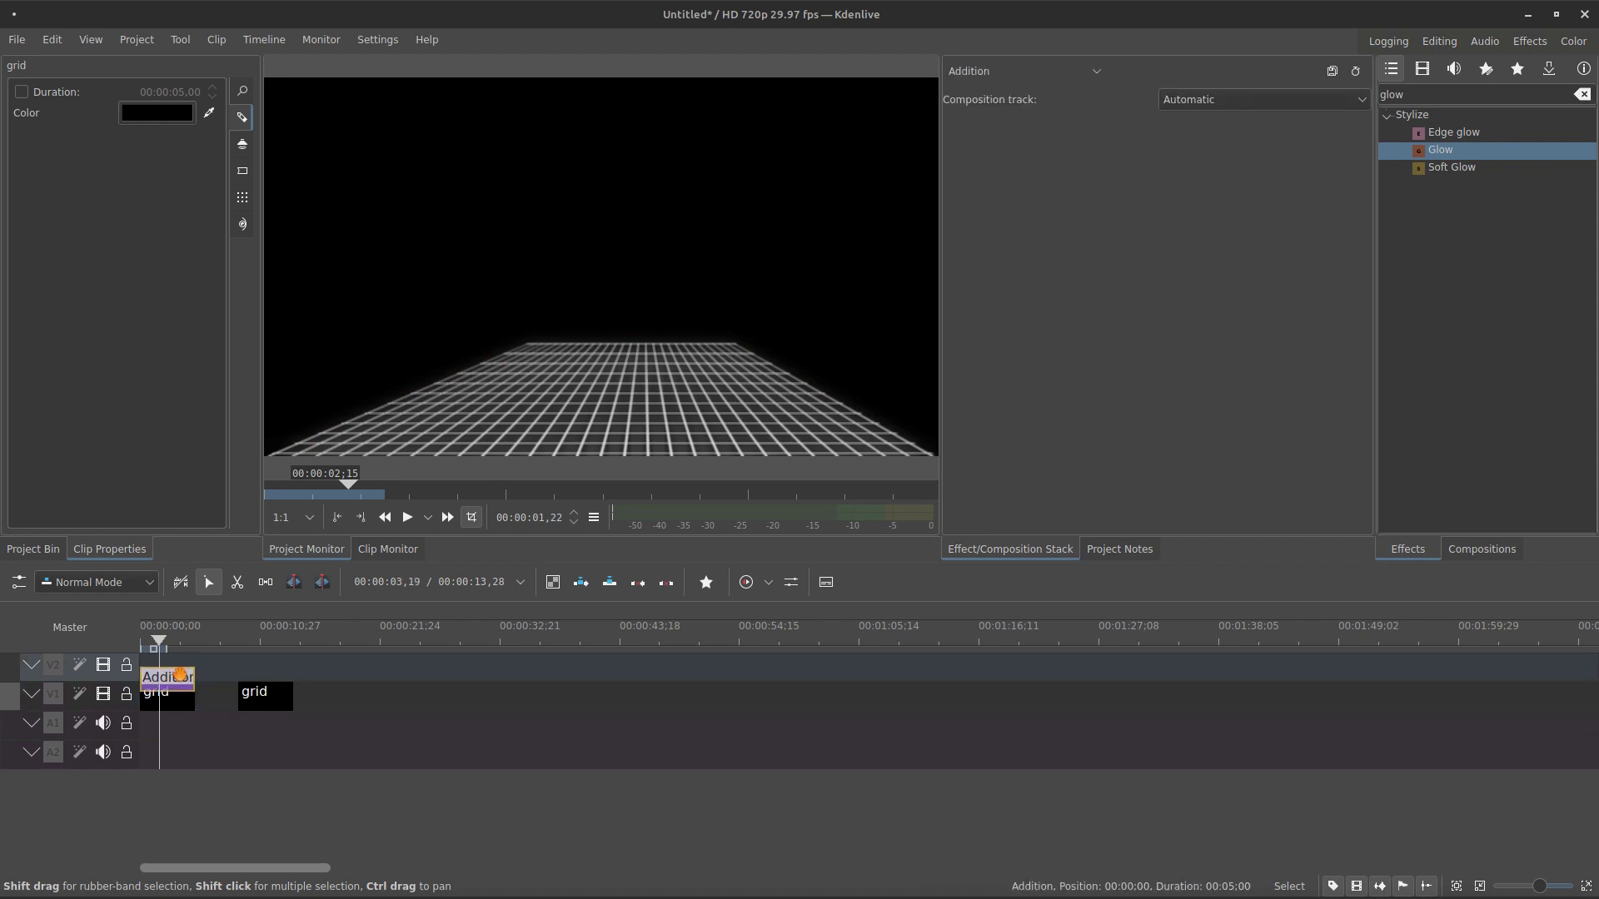
key("Delete")
mouse_move(263, 698)
left_mouse_down()
mouse_move(263, 671)
mouse_move(147, 676)
left_mouse_up()
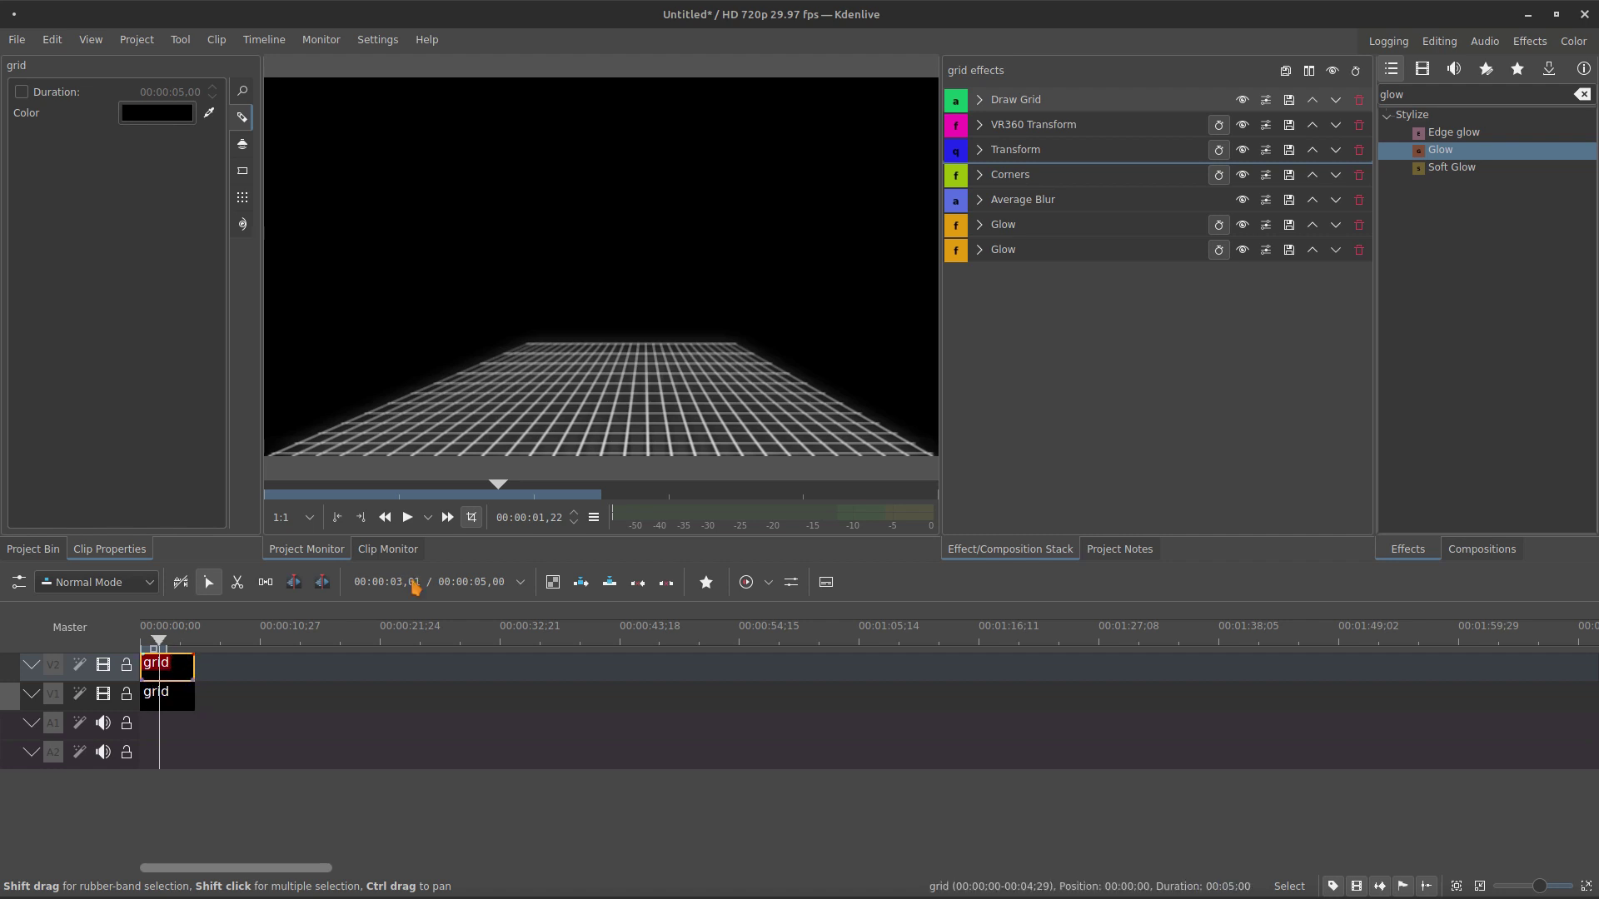
Change the rotation value in the grid copy's Transform effect.
left_click(981, 150)
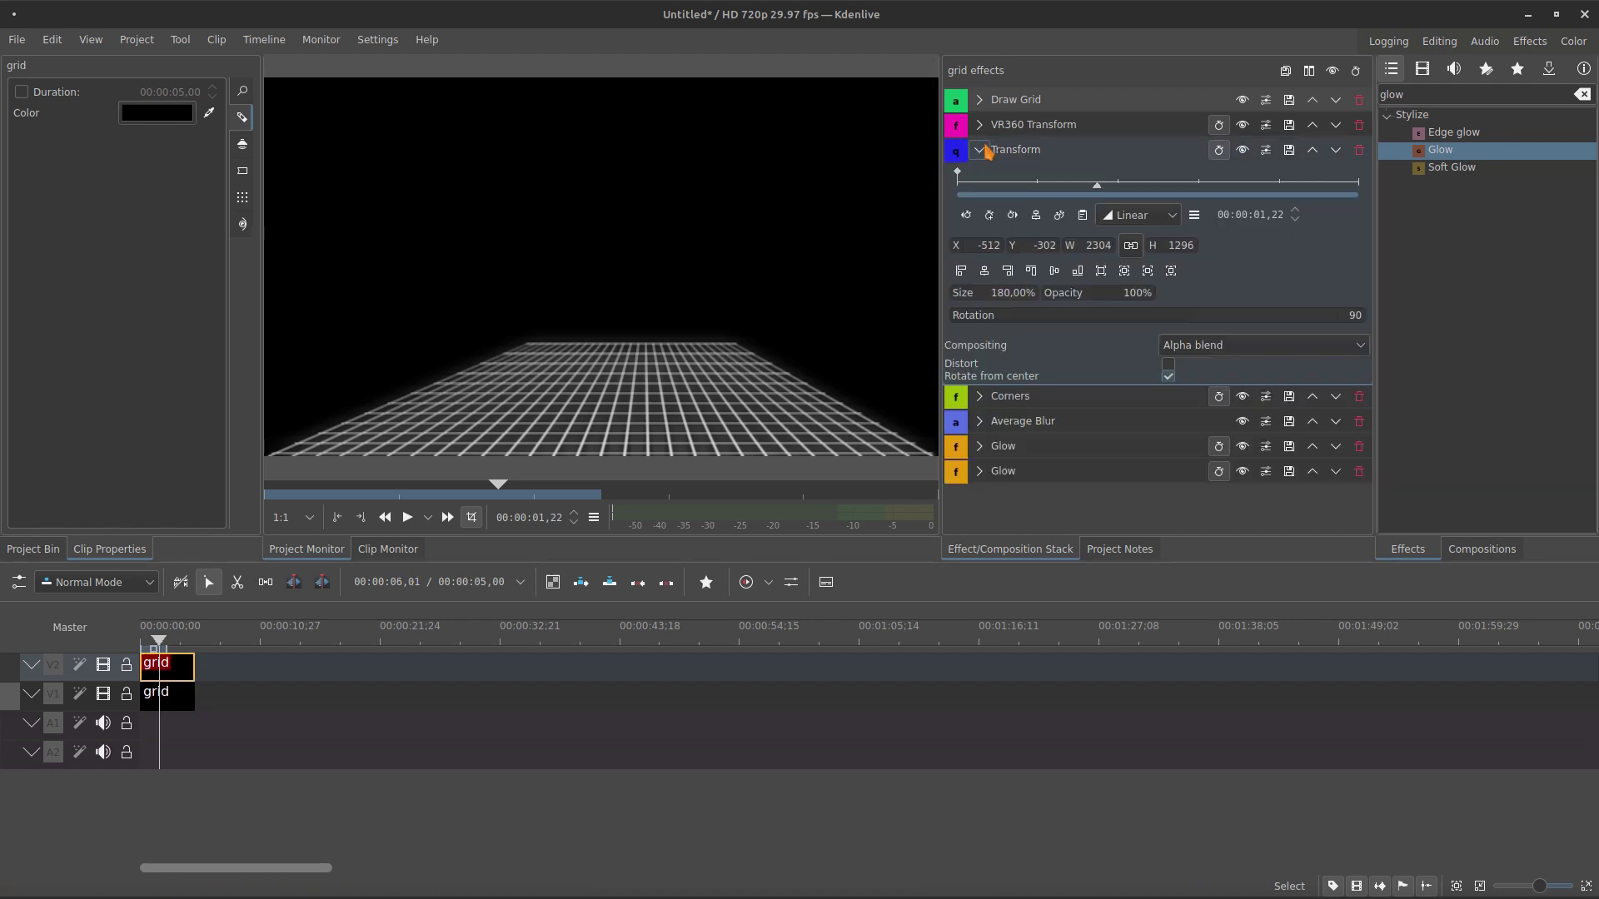
left_click(1353, 316)
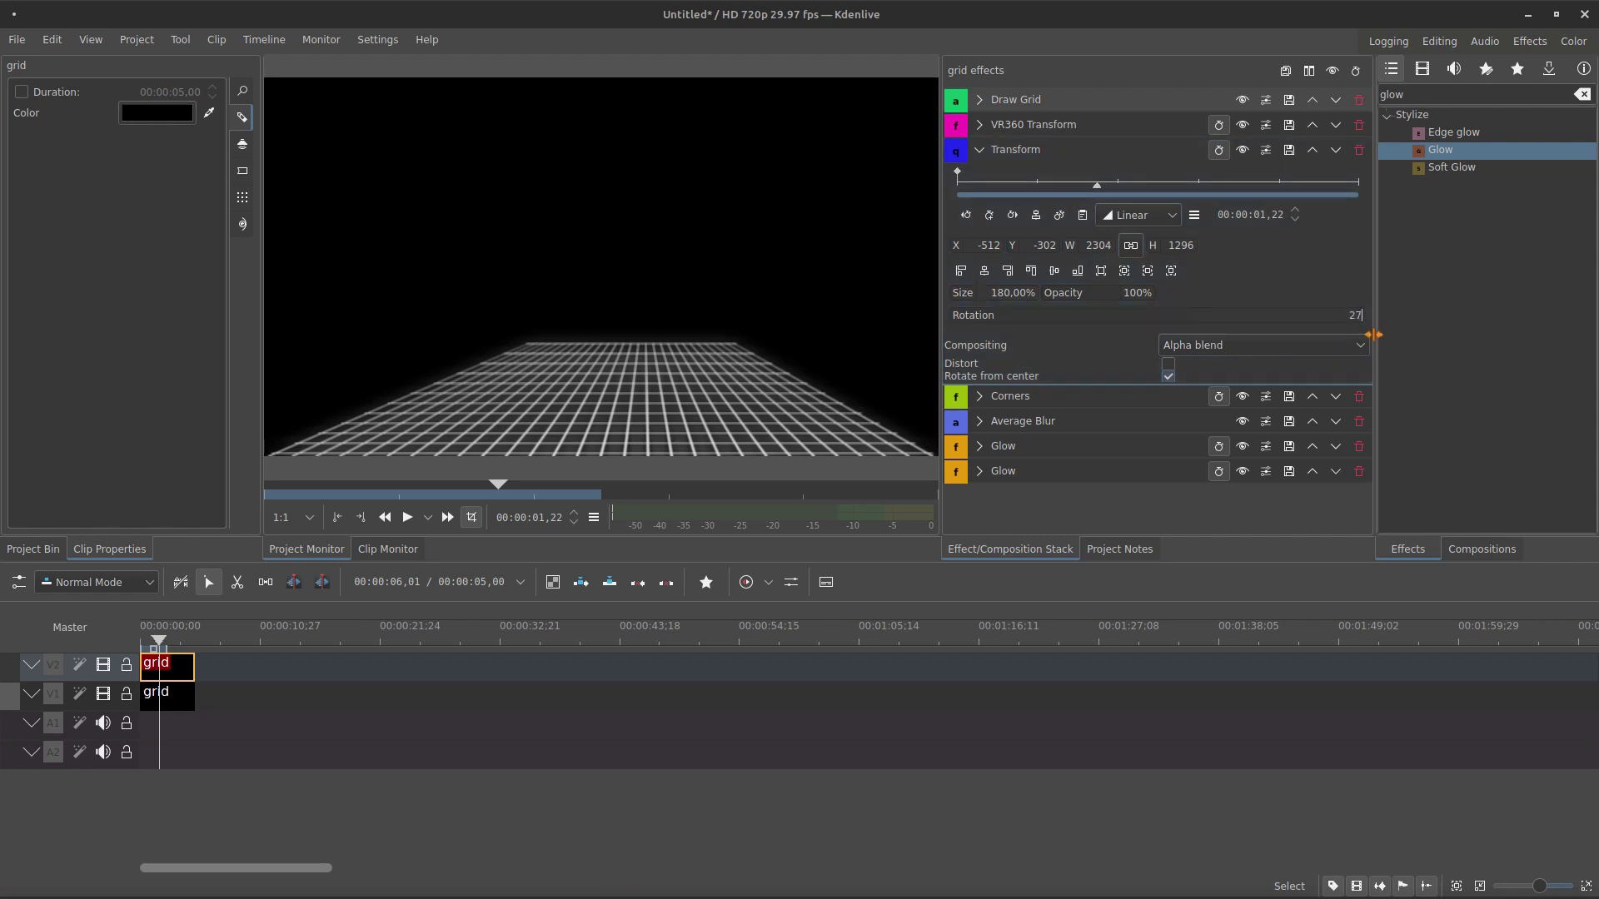
key("Return")
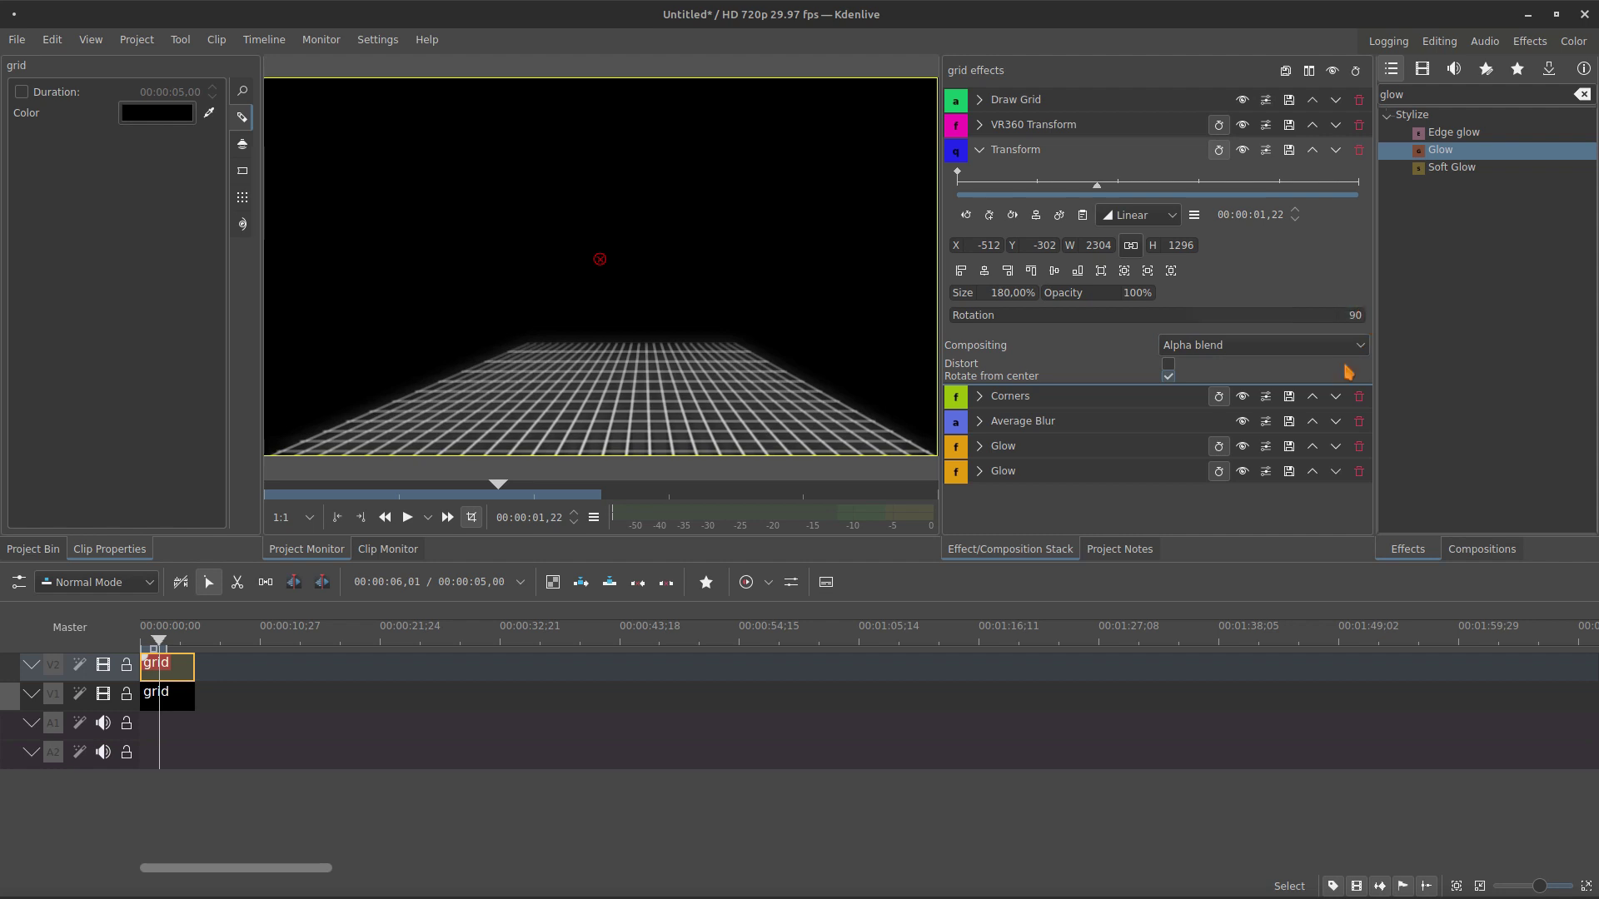
left_click(979, 149)
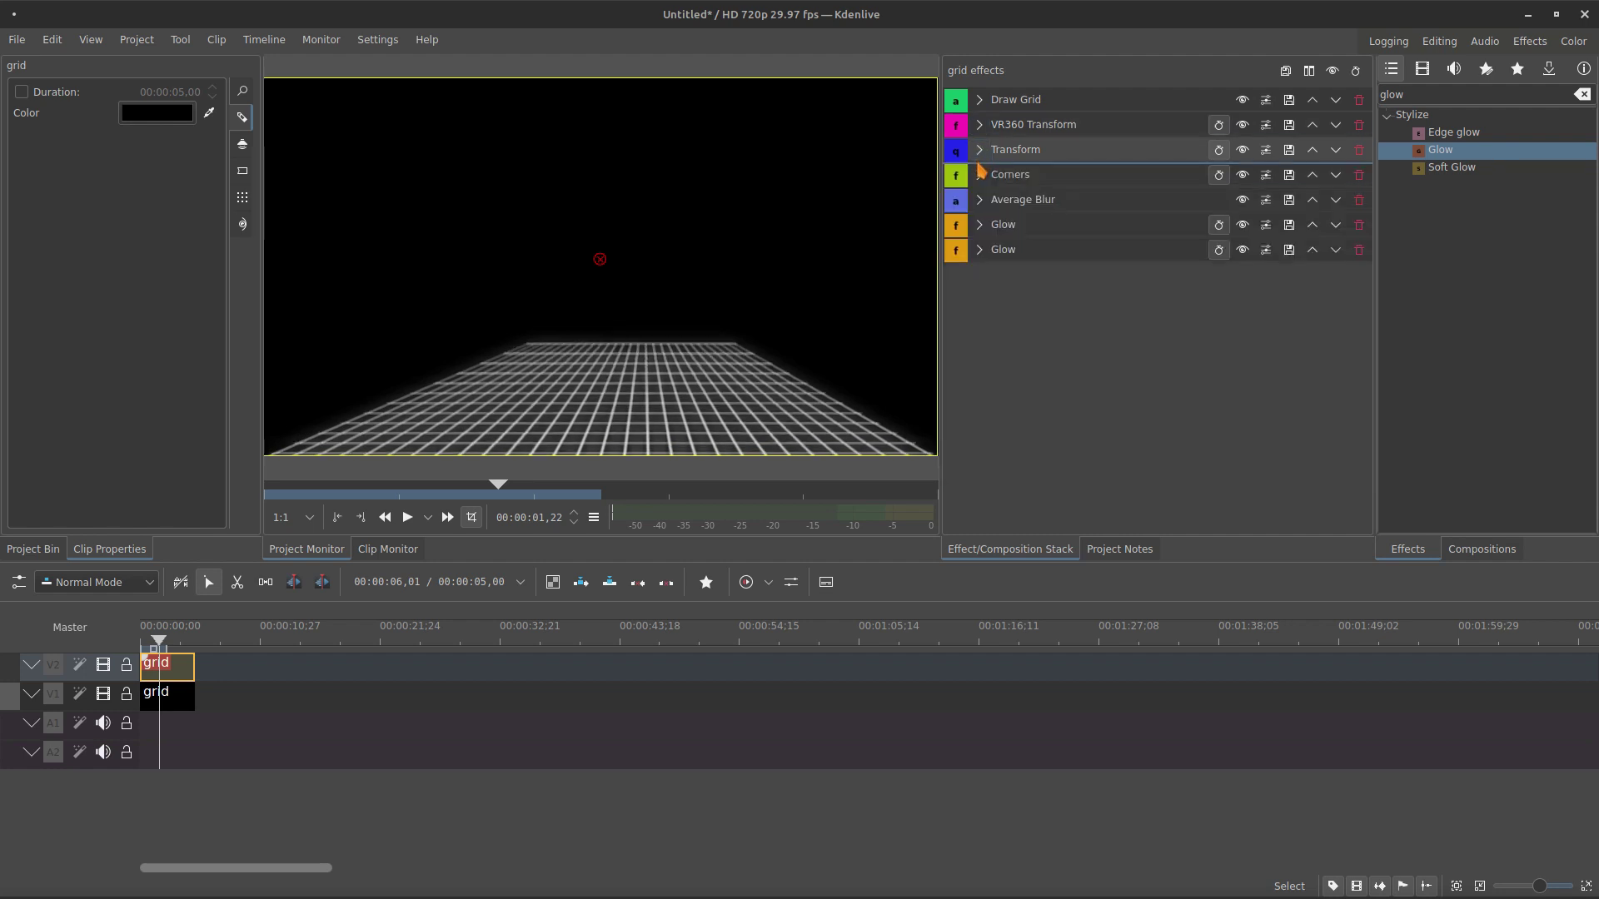
Add the Flip Vertically effect to the V2 grid clip to form a mirrored ceiling.
double_click(1522, 100)
type("flip")
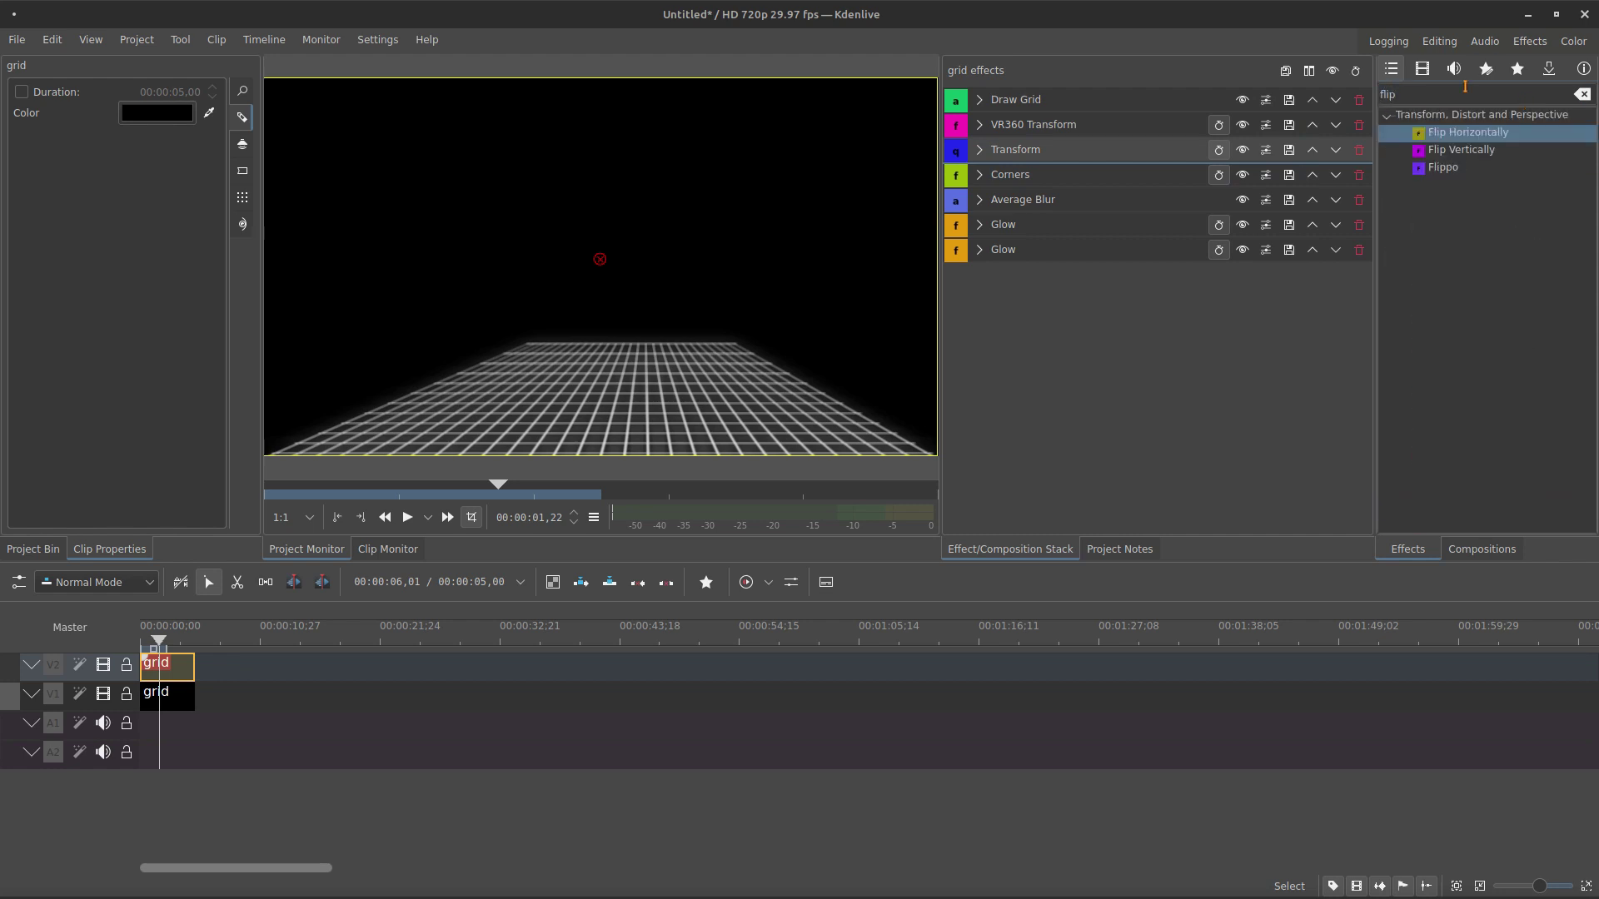
left_click(1456, 169)
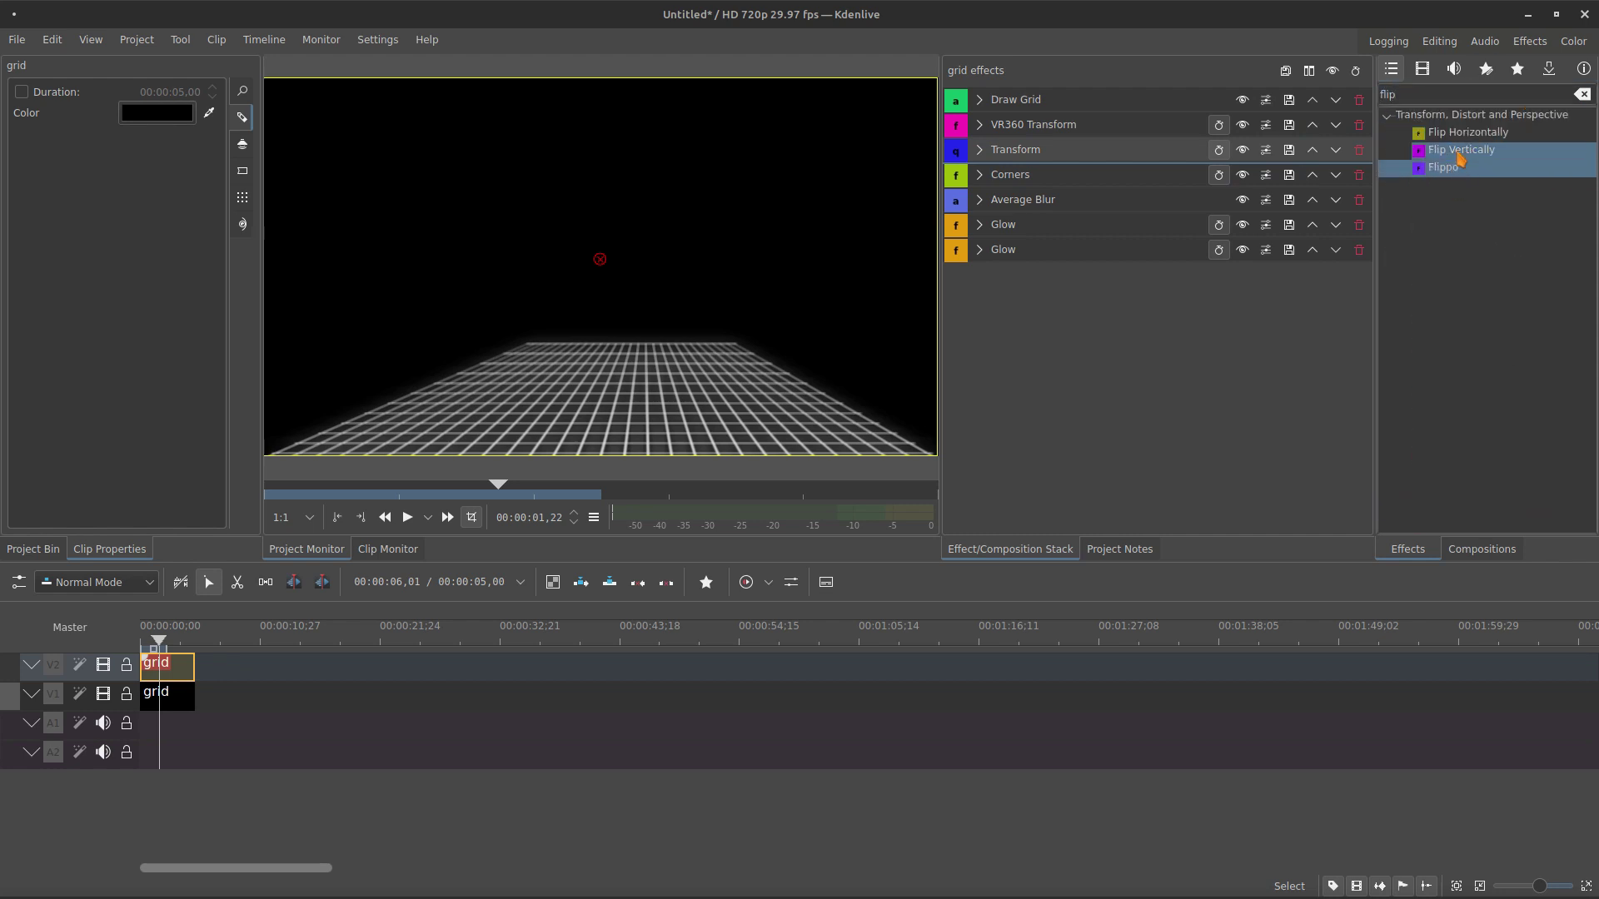
left_click_drag(1459, 158, 1110, 347)
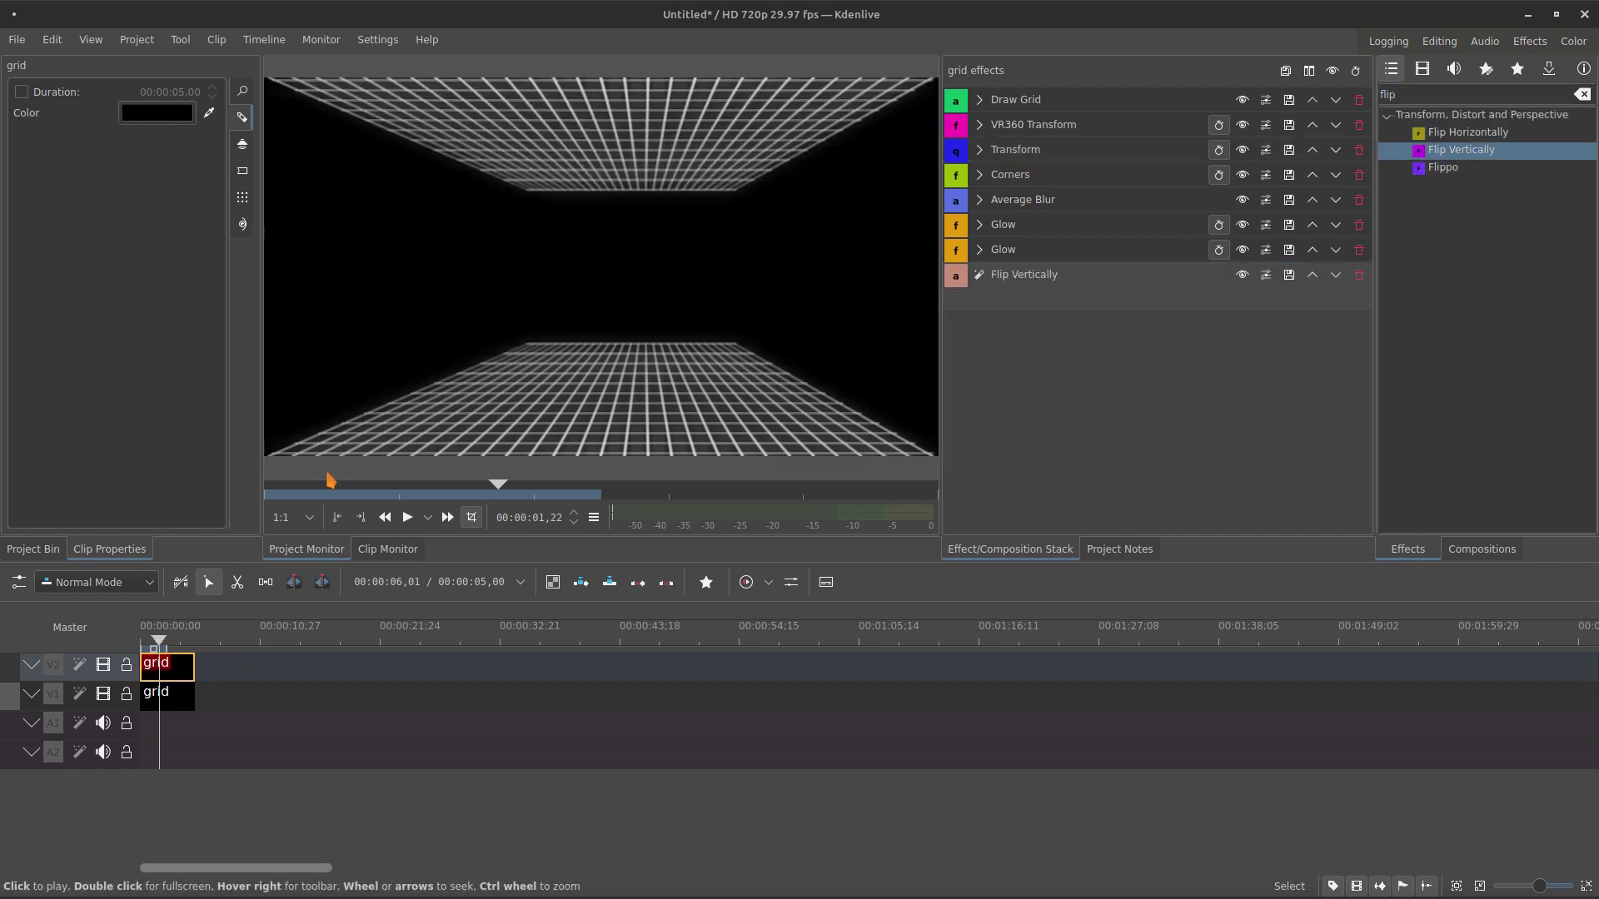
left_click(37, 548)
right_click(122, 304)
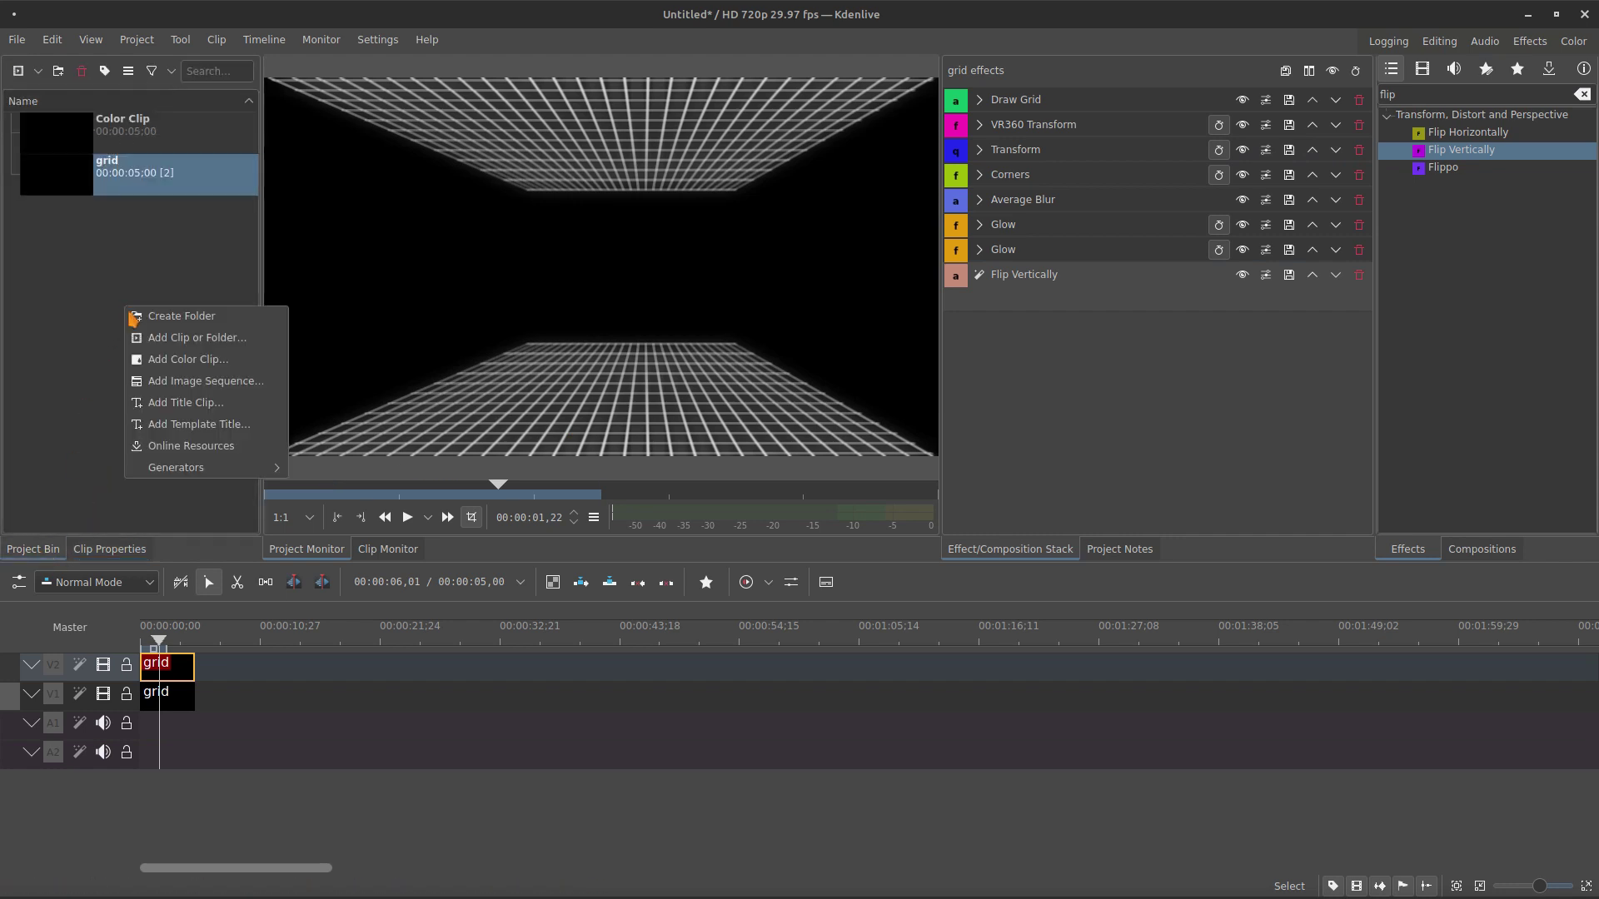
Create a new title clip with the text MAKINARS in pure white.
left_click(221, 385)
left_click(632, 407)
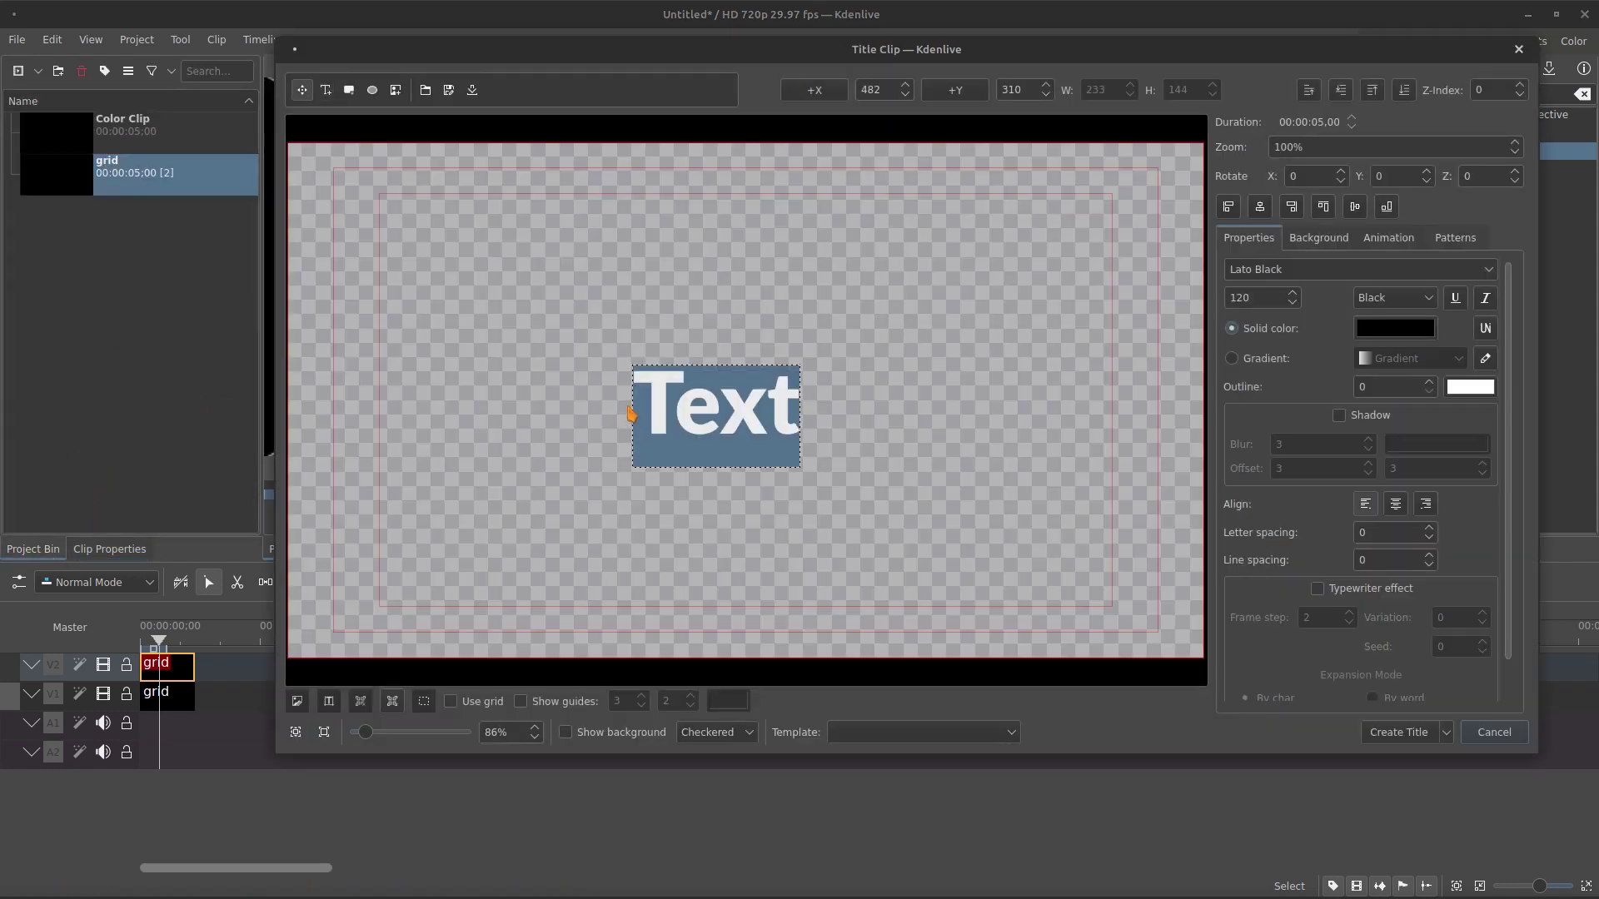
type("MAKINARS")
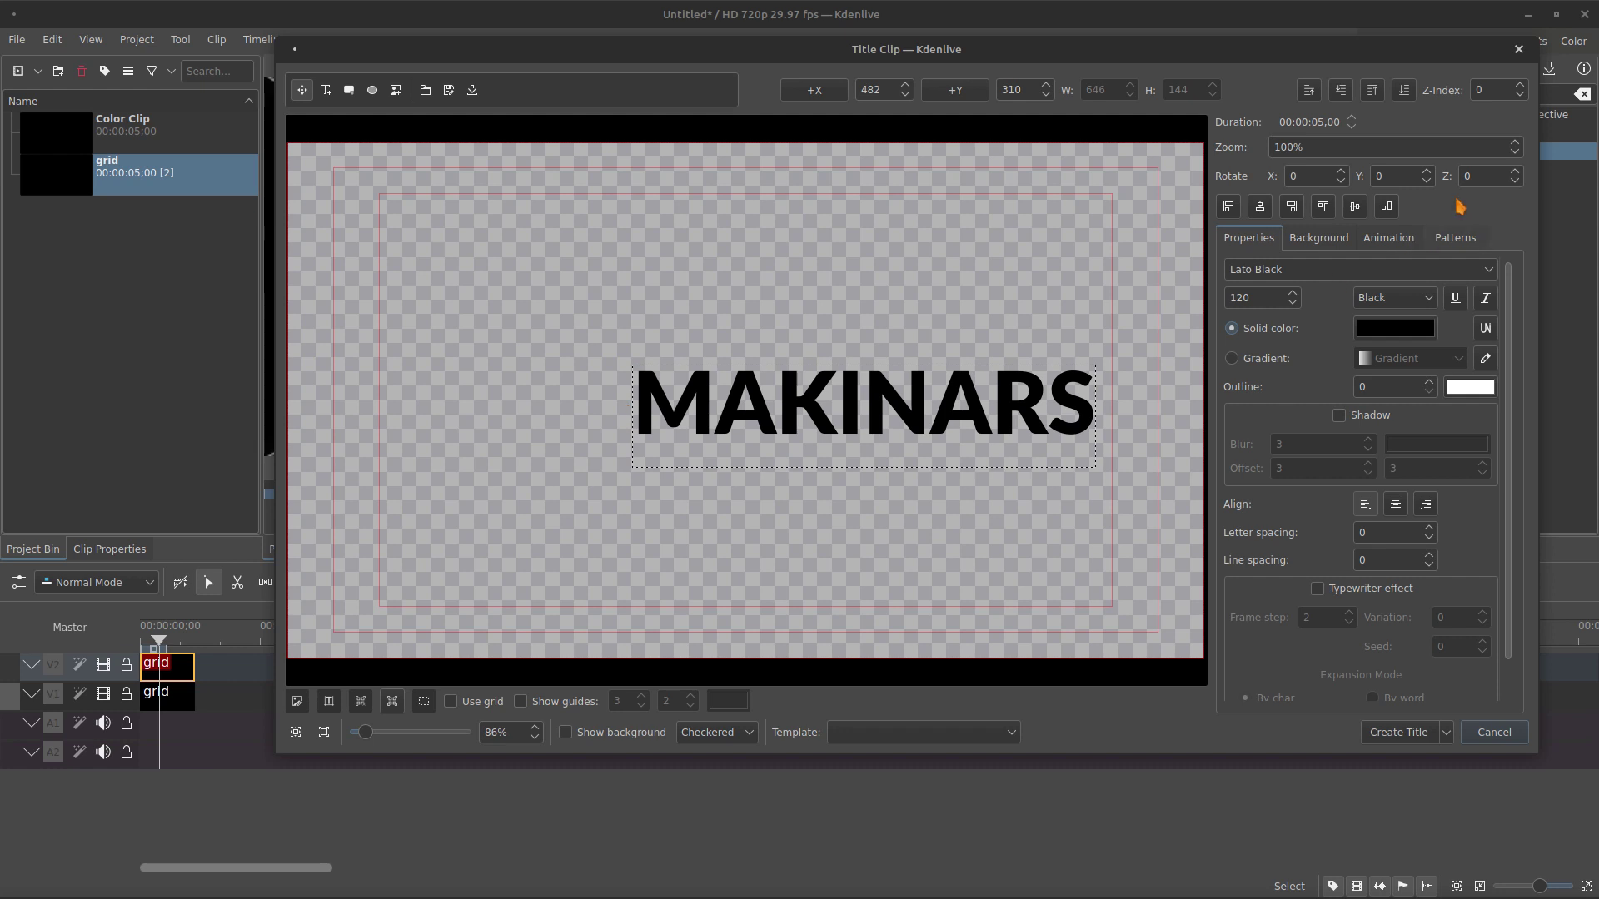
left_click(1430, 332)
left_click(1081, 291)
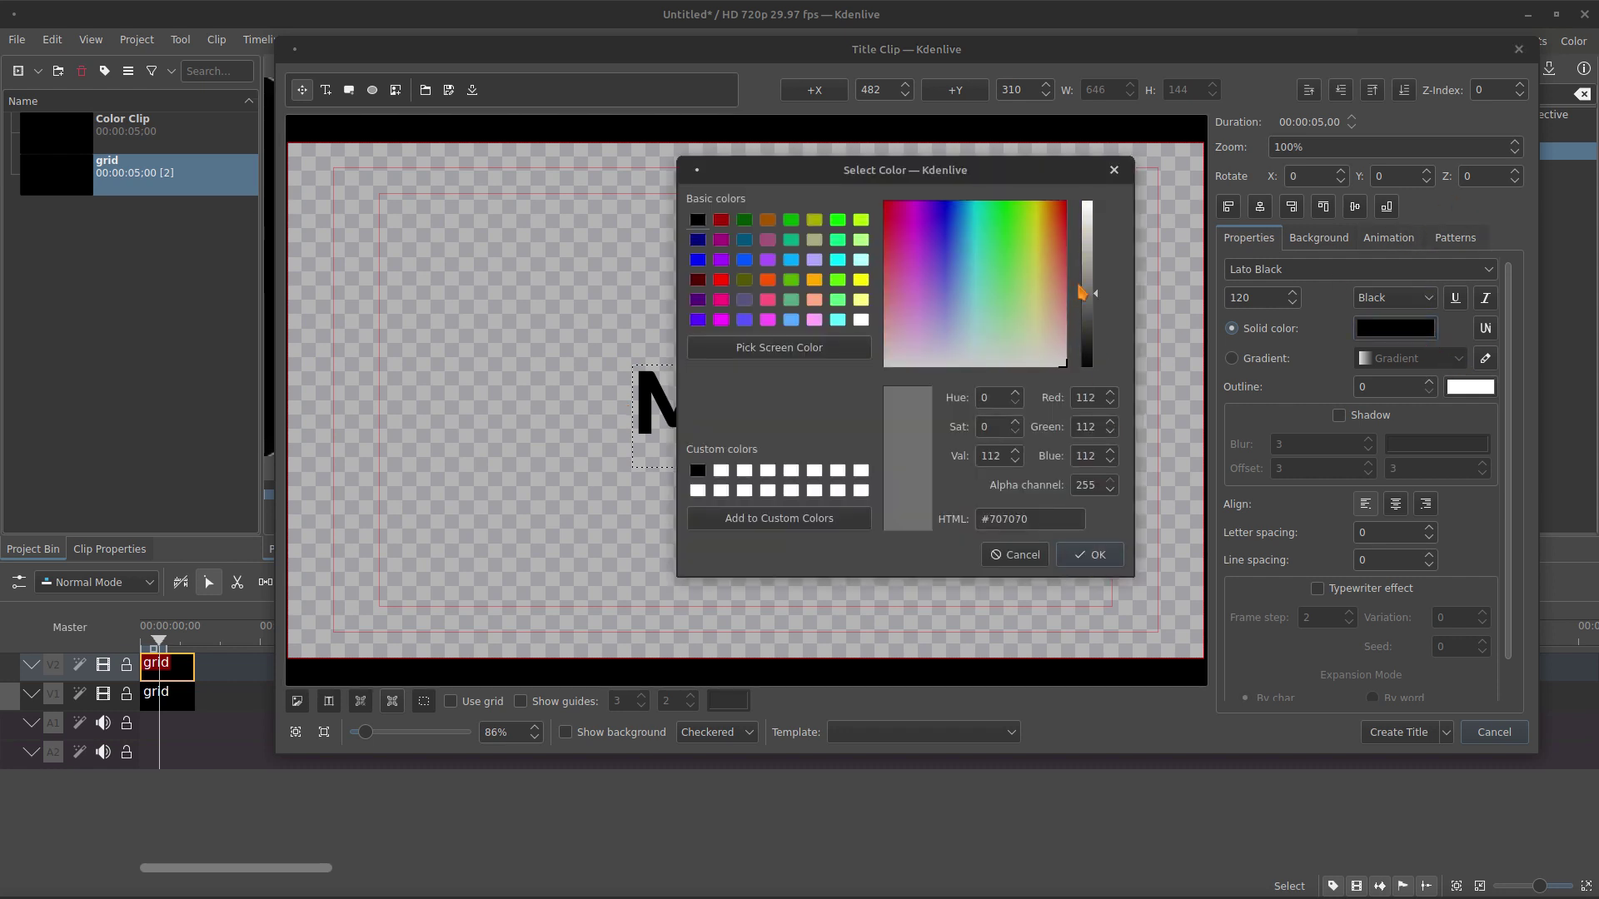
left_click_drag(1081, 291, 1084, 202)
left_click(1089, 555)
Set the title font to Audiowide, centre it in the frame, and create the clip.
left_click(1259, 206)
left_click(1354, 207)
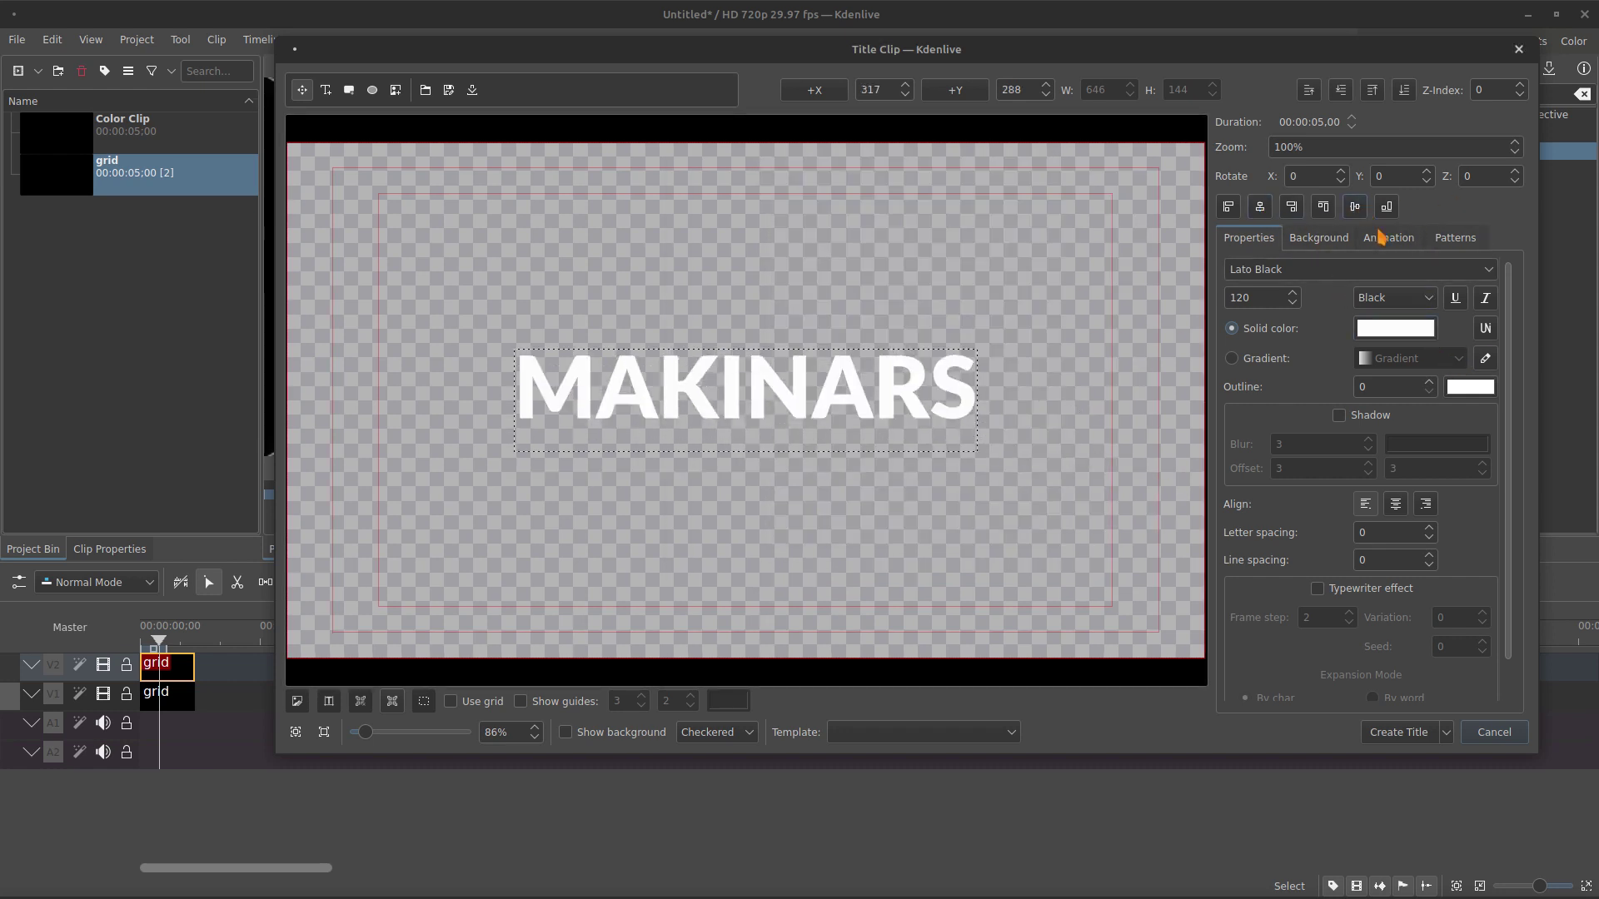
triple_click(1485, 273)
type("audiowide")
key("Return")
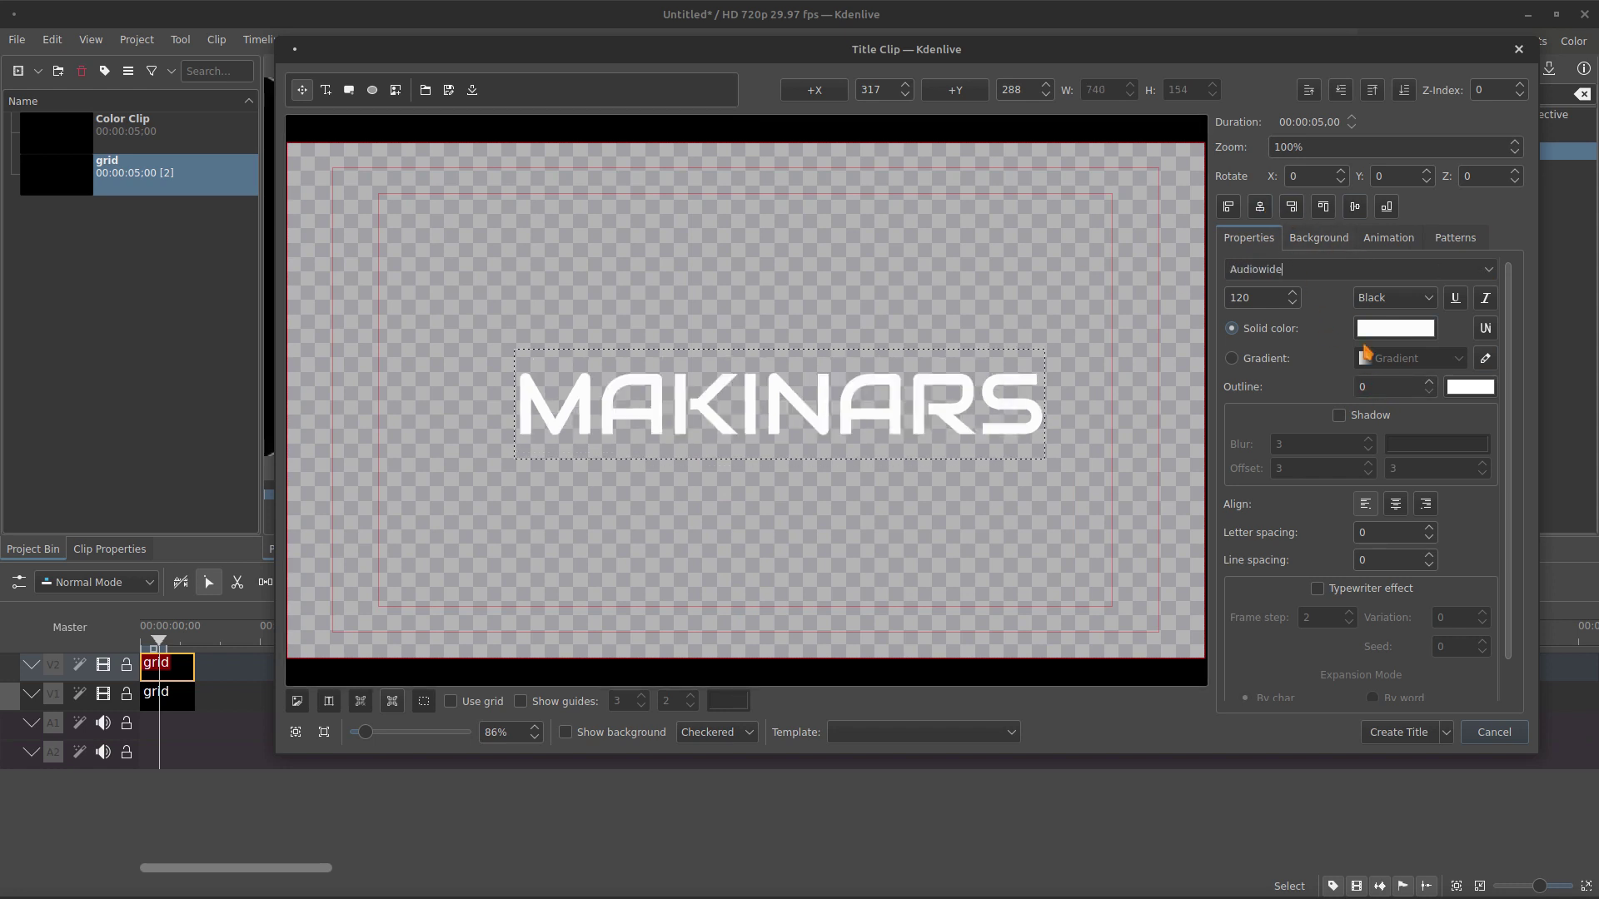
left_click(1261, 206)
left_click(1354, 206)
left_click(1399, 732)
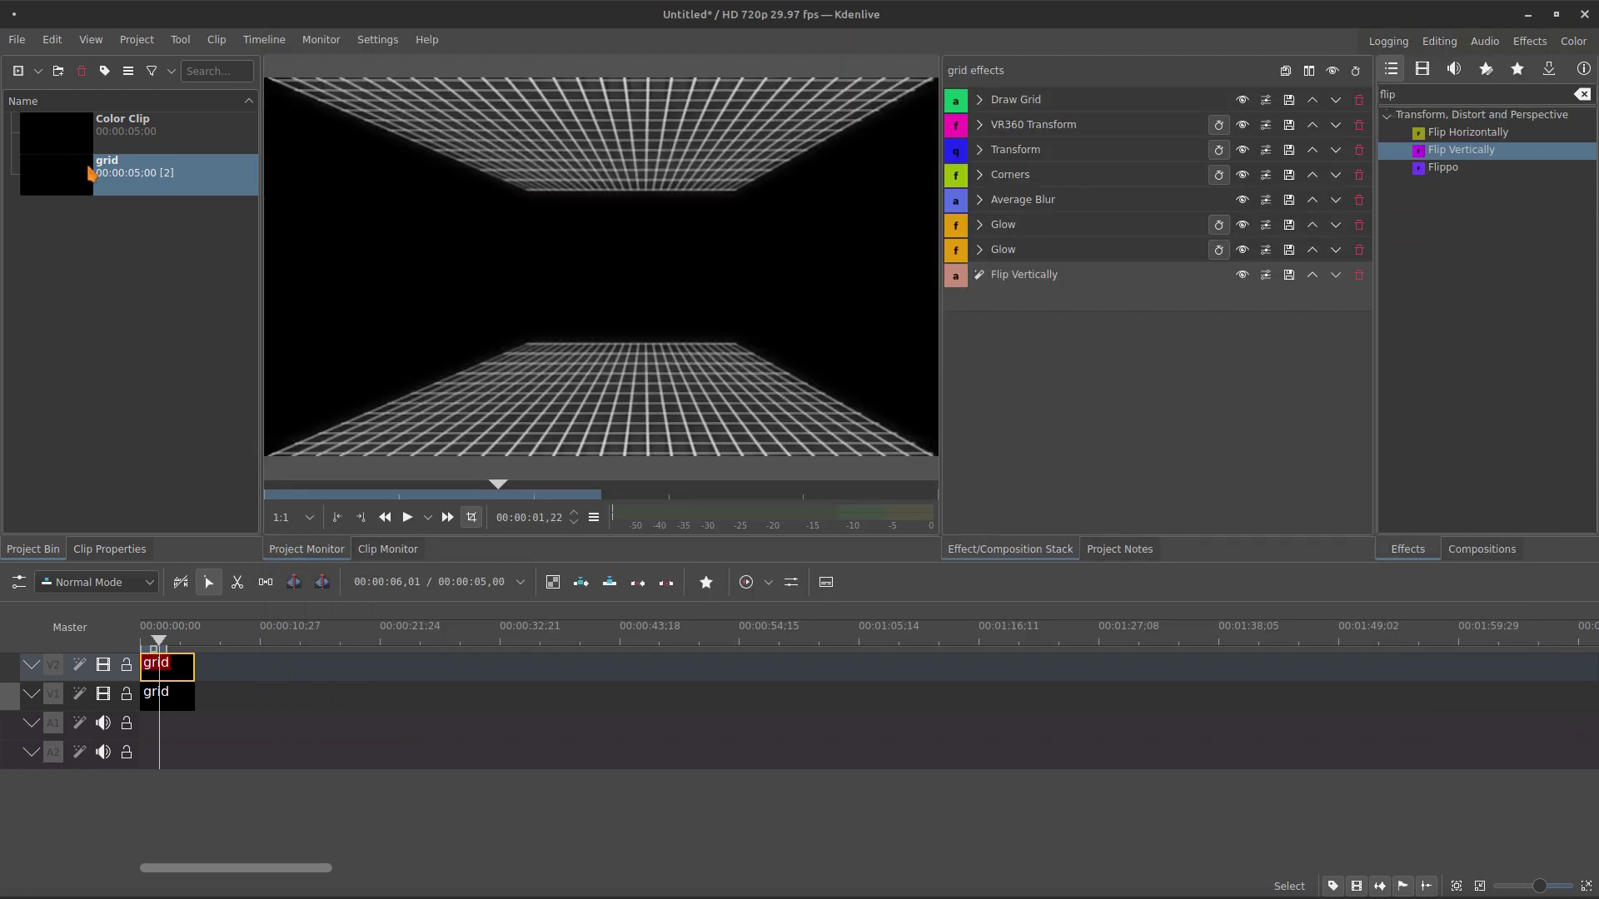
Insert a new video track above V2 and place the MAKINARS title on it at the start.
right_click(117, 679)
left_click(154, 686)
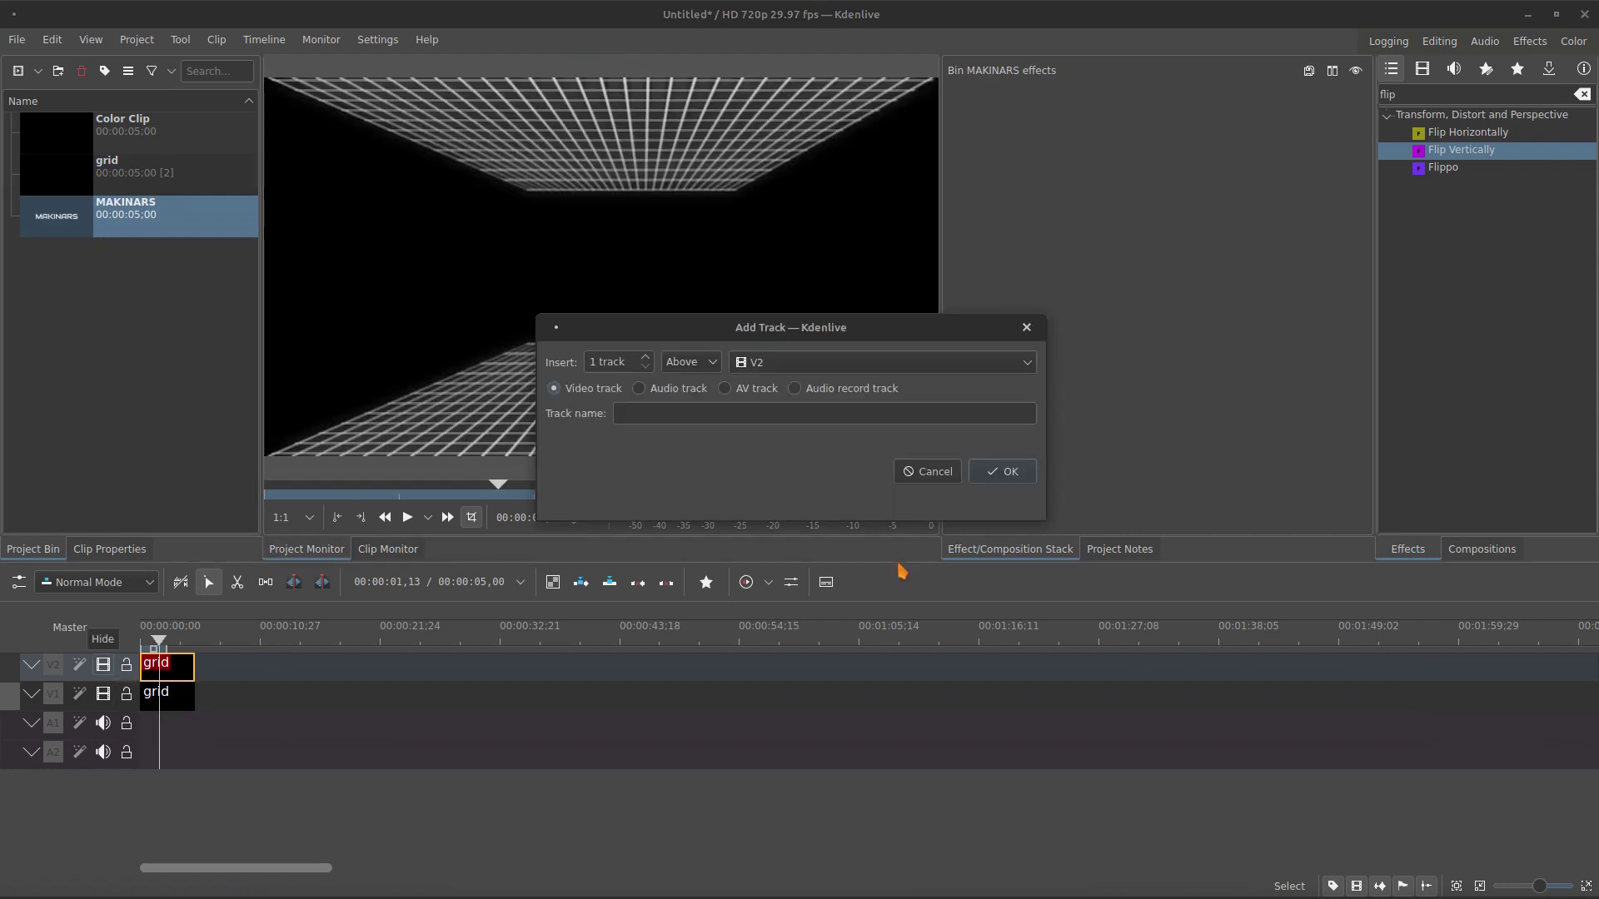
left_click(1007, 472)
left_click_drag(116, 215, 172, 669)
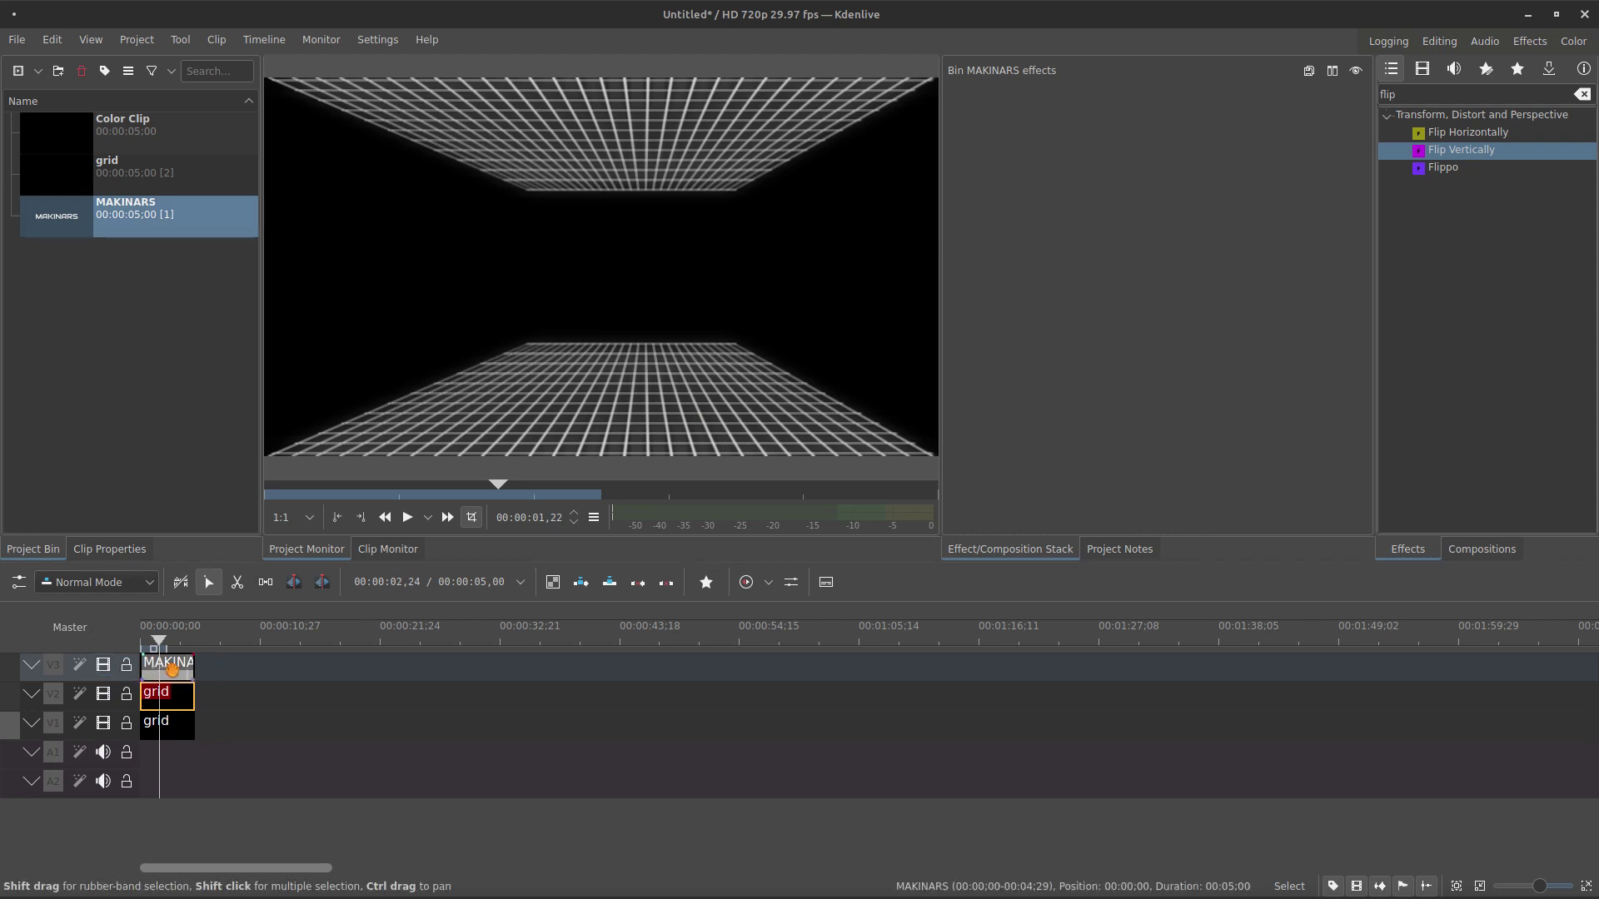
Apply Transform to the title at 80% size with a keyframe at frame 10.
left_click(706, 582)
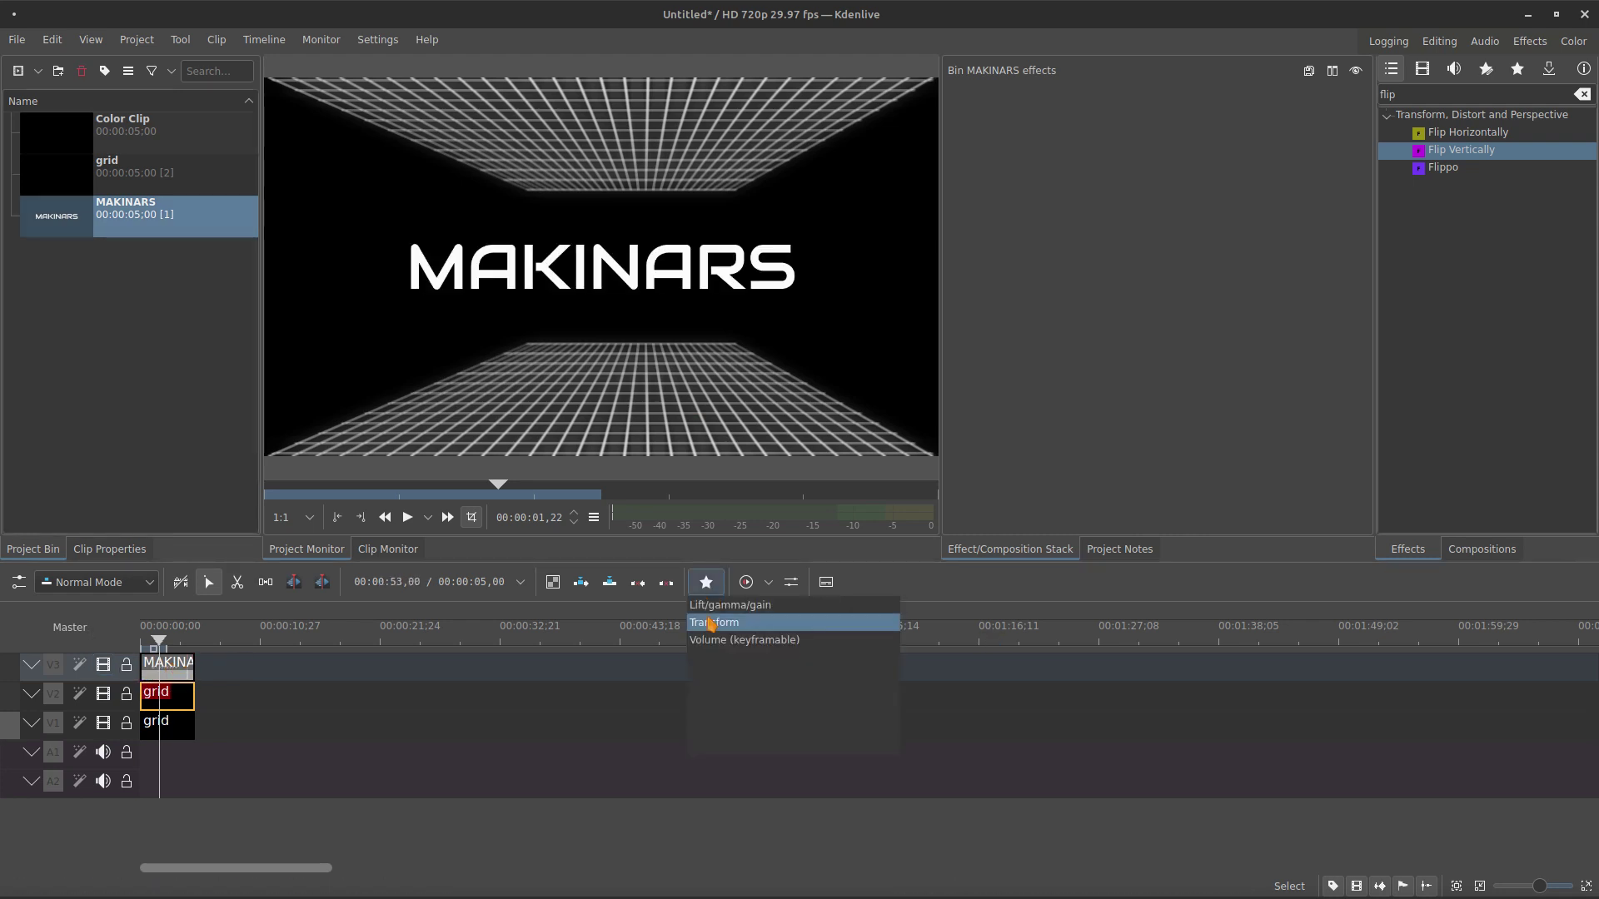
left_click_drag(713, 621, 172, 673)
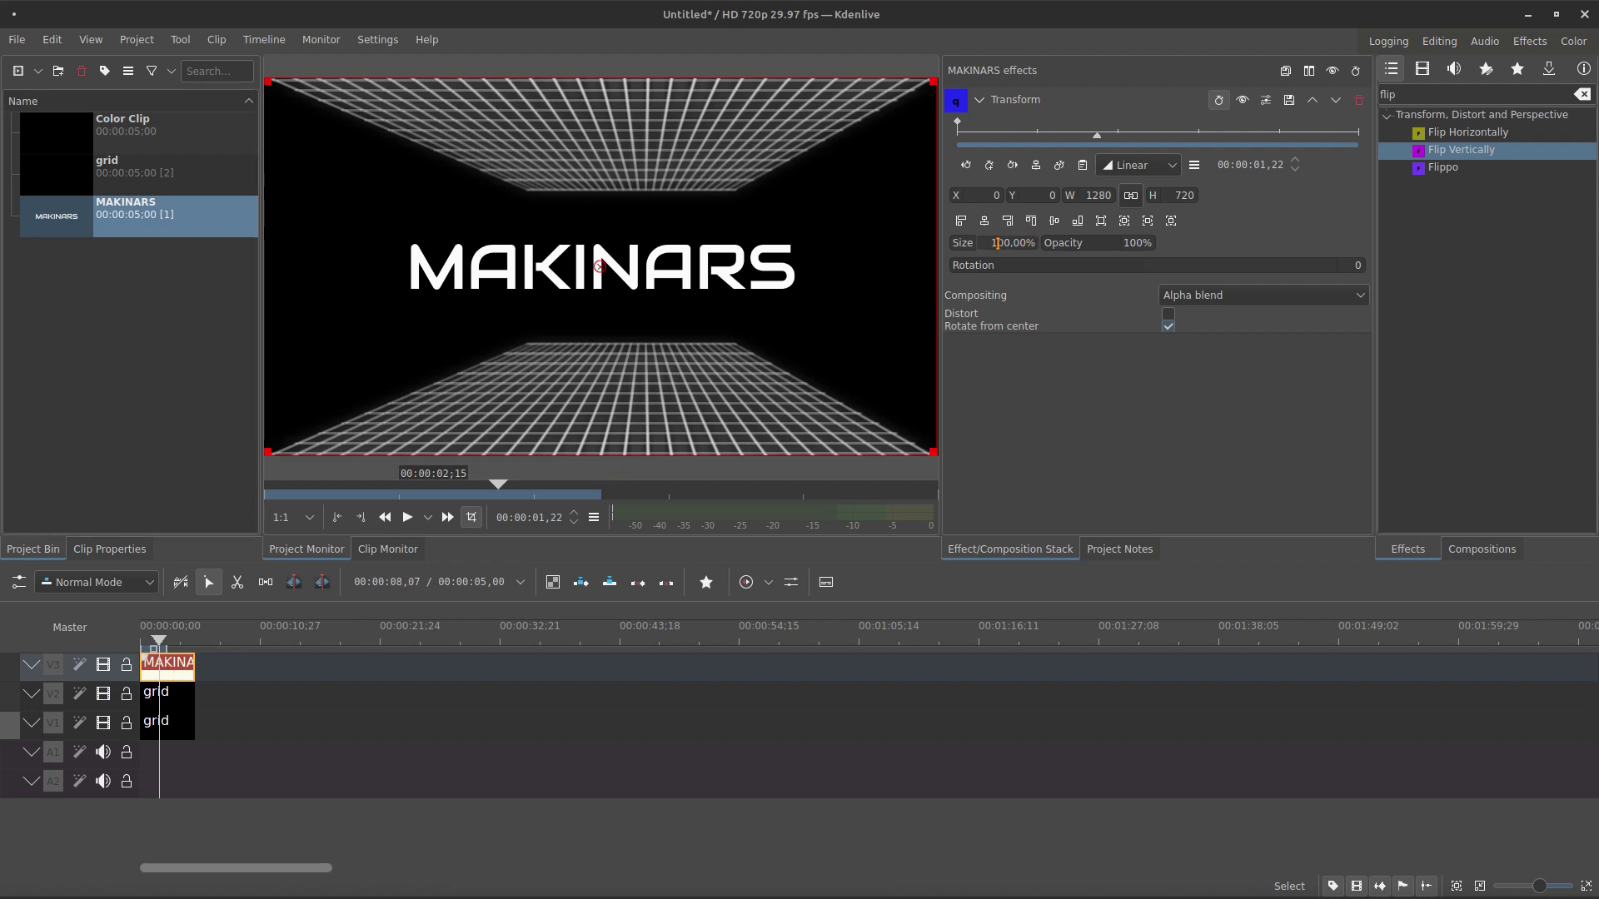
left_click_drag(1002, 242, 968, 243)
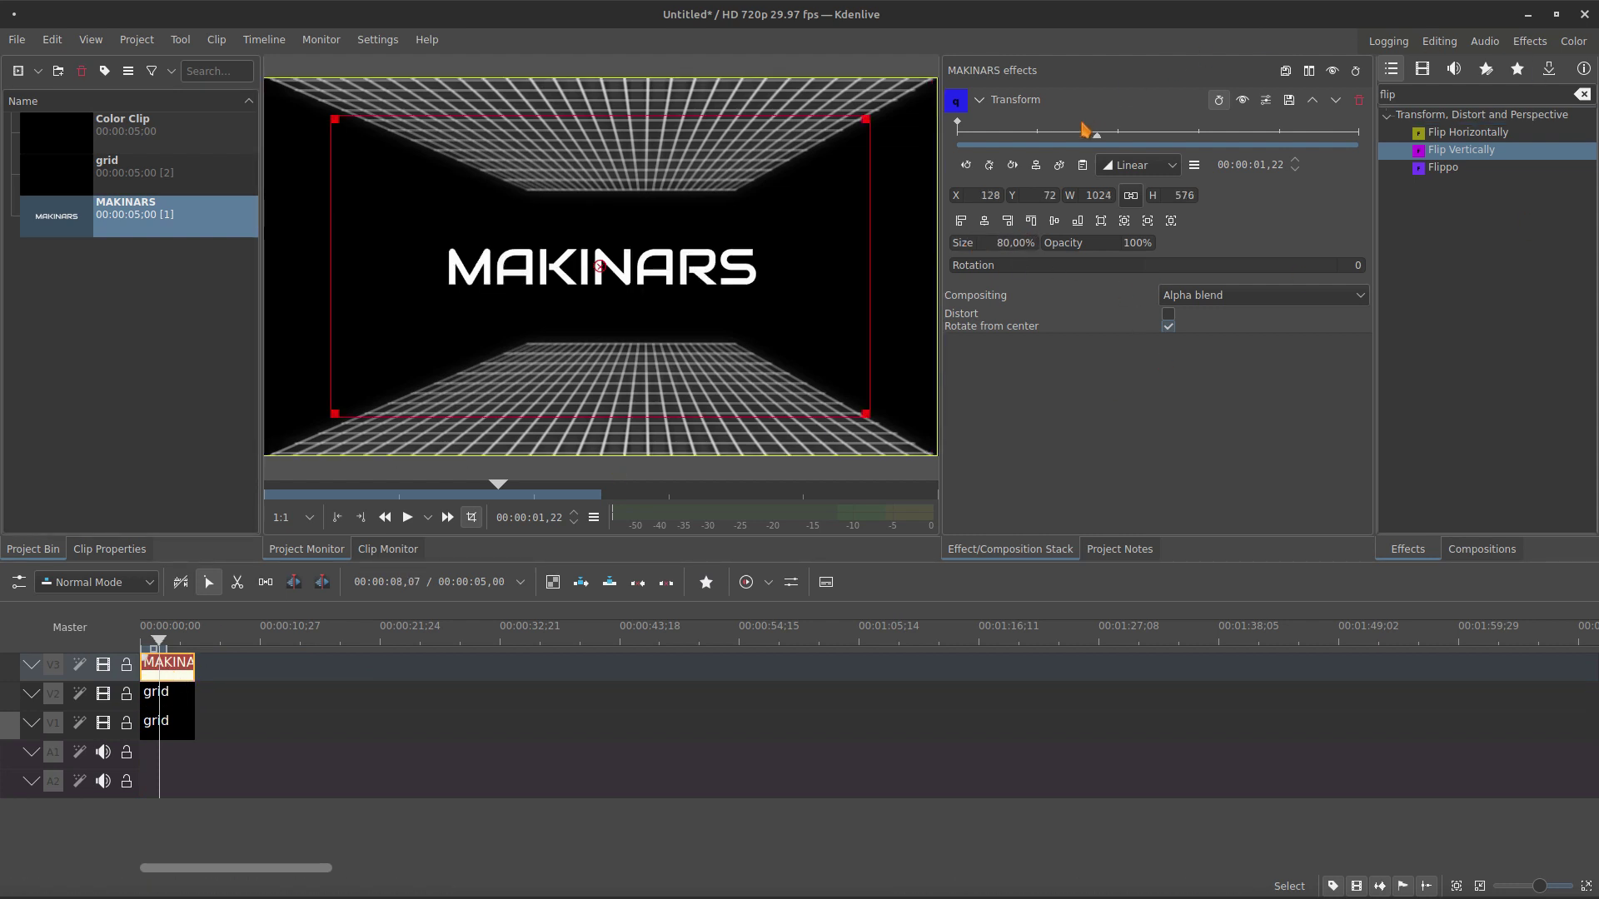
left_click_drag(1071, 143, 984, 142)
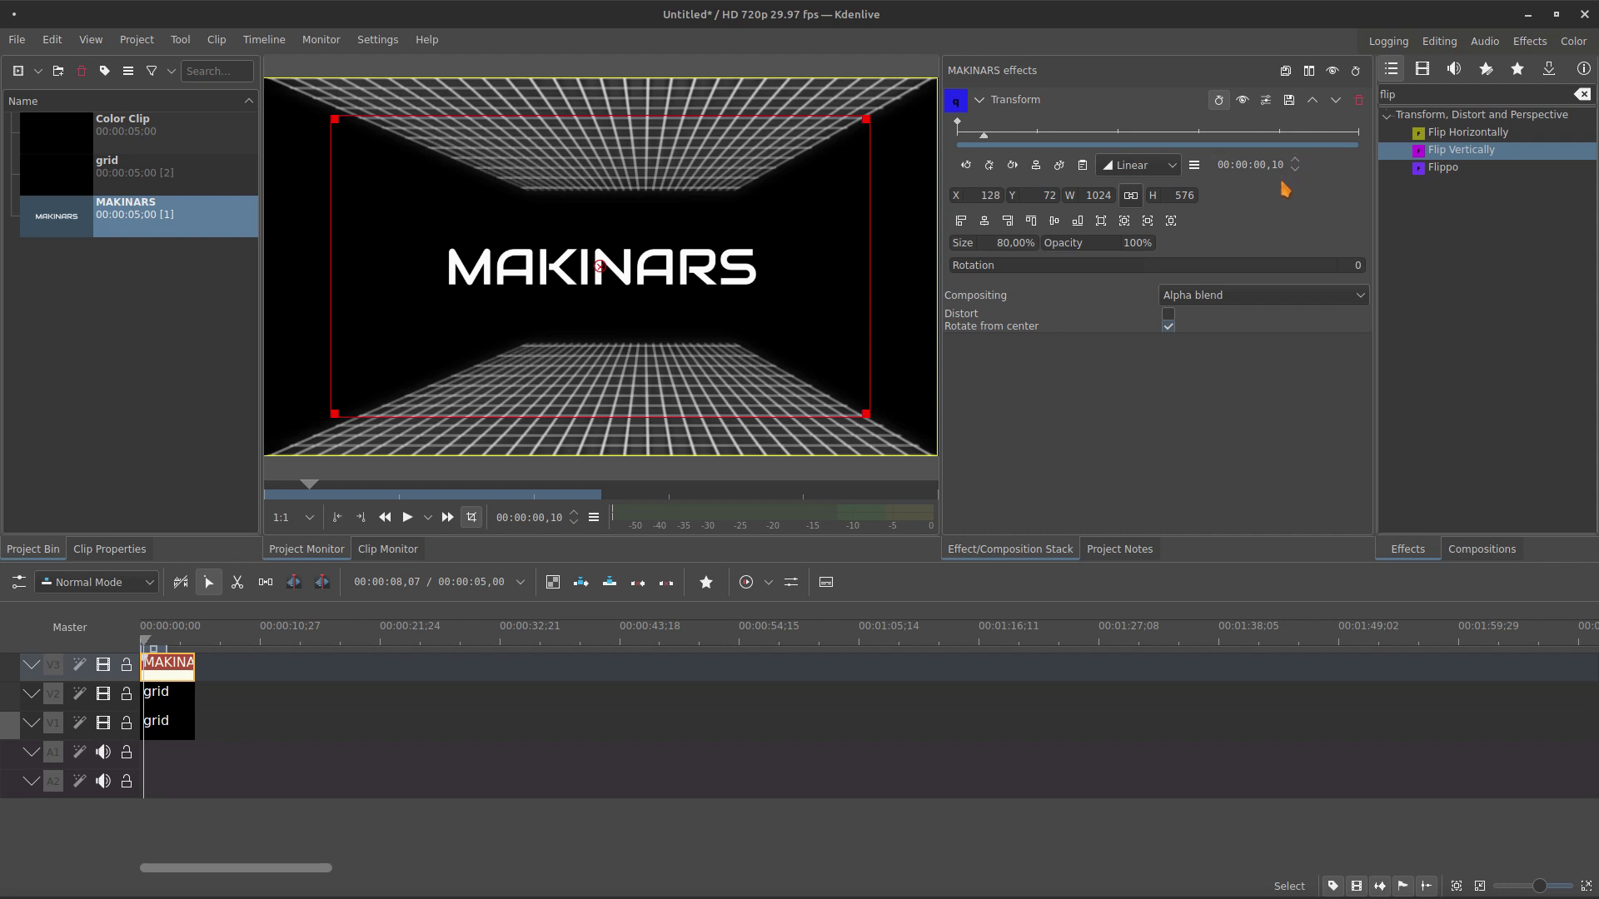
left_click(989, 165)
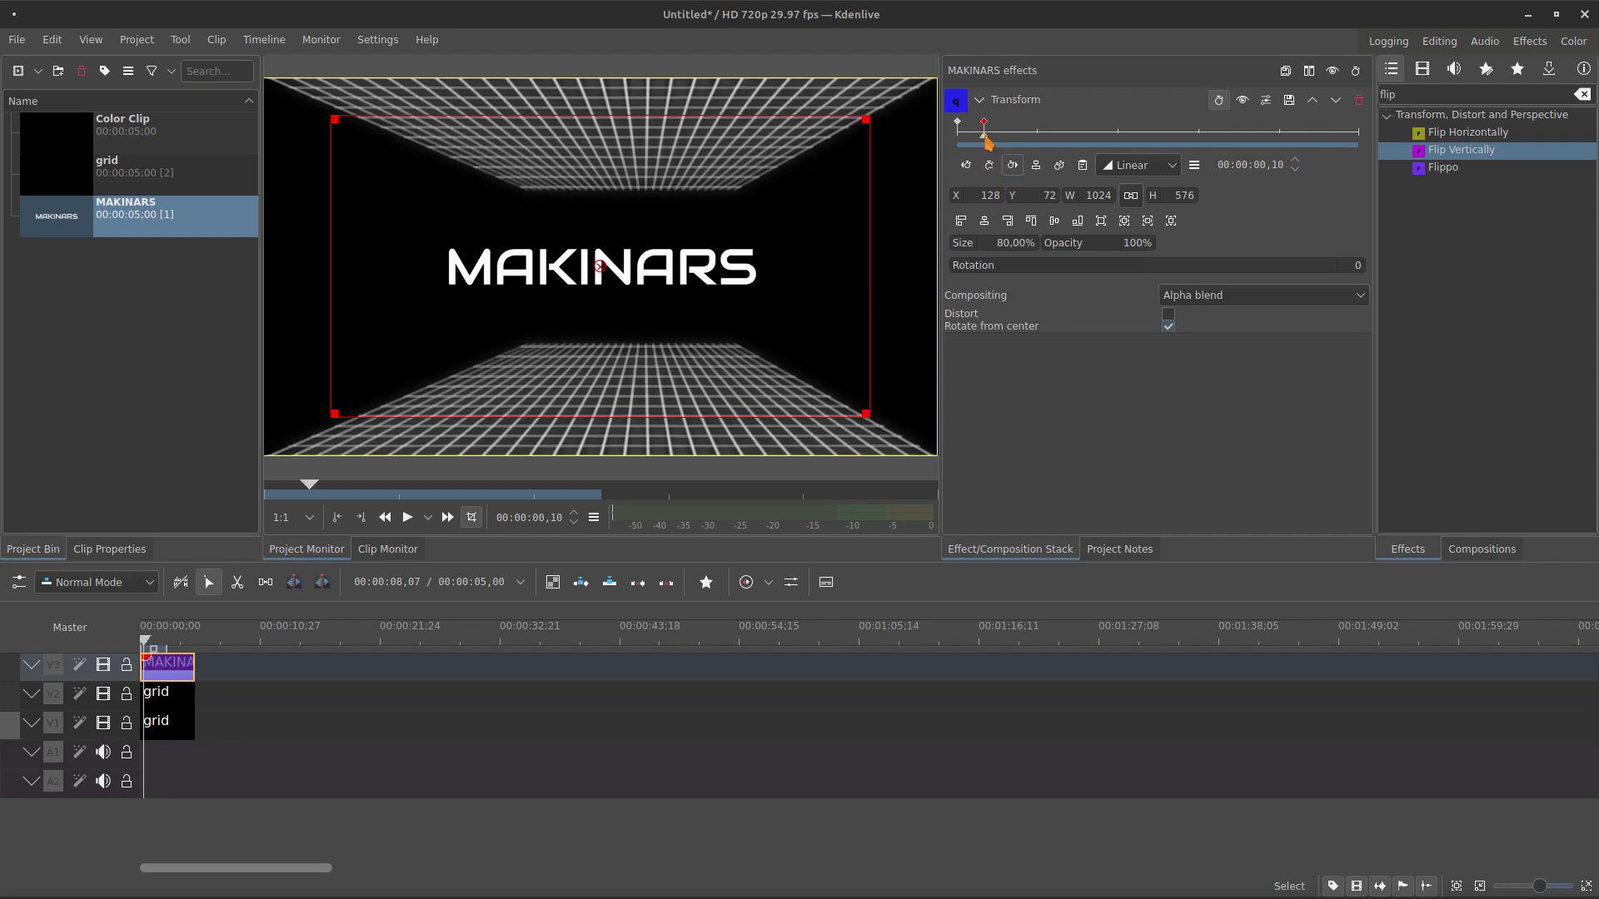
At the title's first frame, set Transform Size to 1% and Opacity to 0%.
left_click(957, 135)
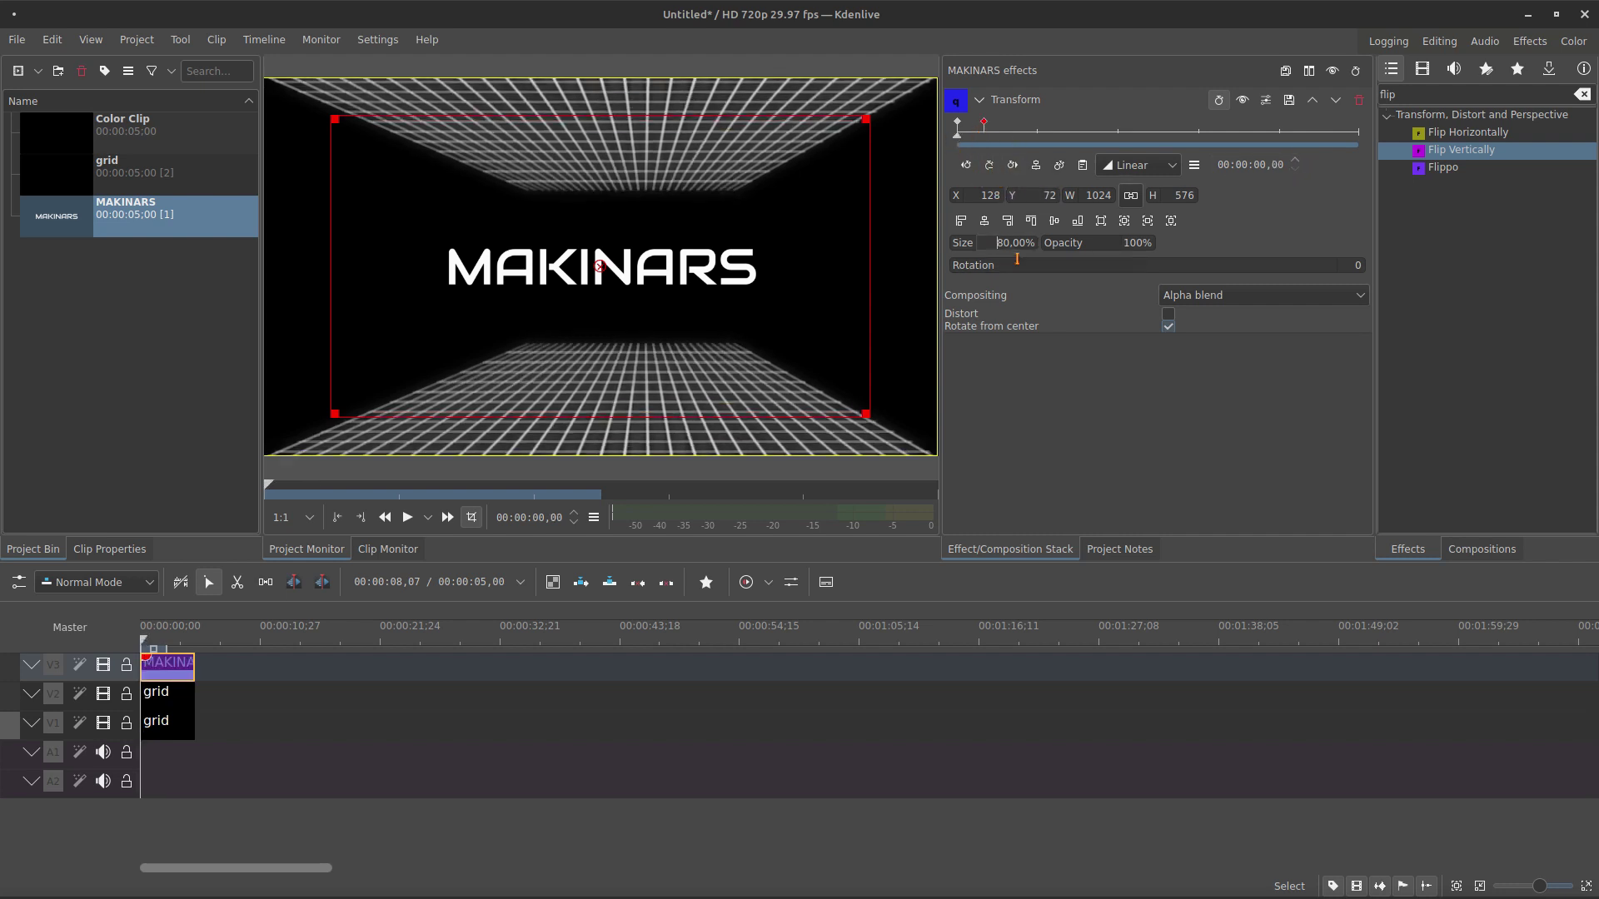
type("0")
left_click_drag(967, 249, 954, 241)
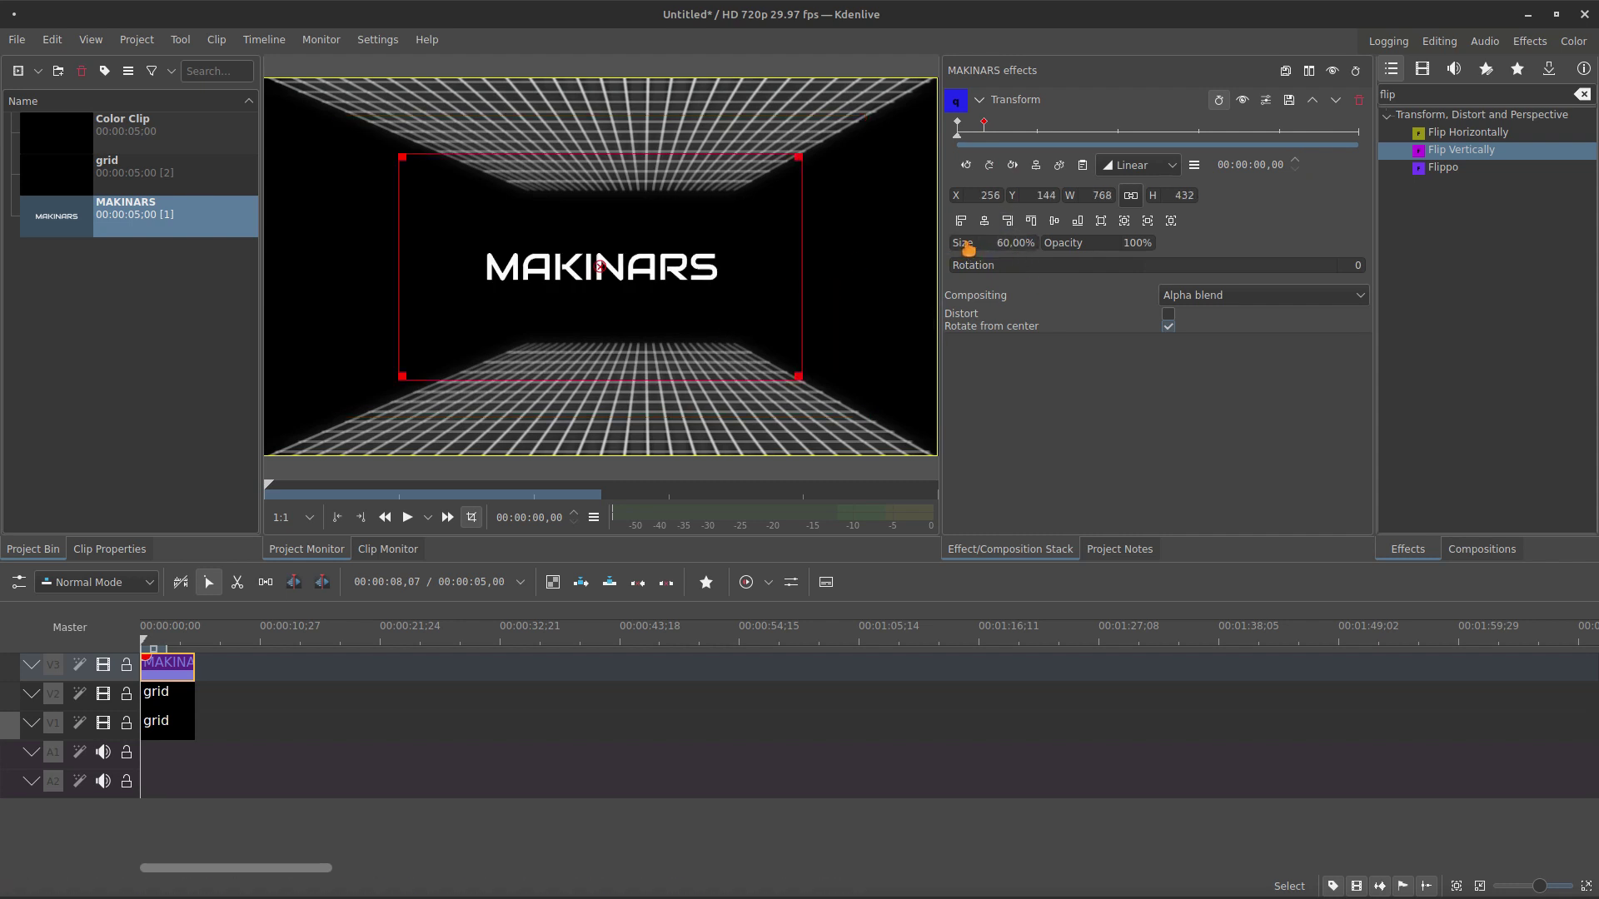
mouse_move(968, 248)
left_mouse_down()
mouse_move(810, 258)
mouse_move(979, 244)
mouse_move(875, 254)
mouse_move(910, 190)
mouse_move(990, 258)
left_mouse_up()
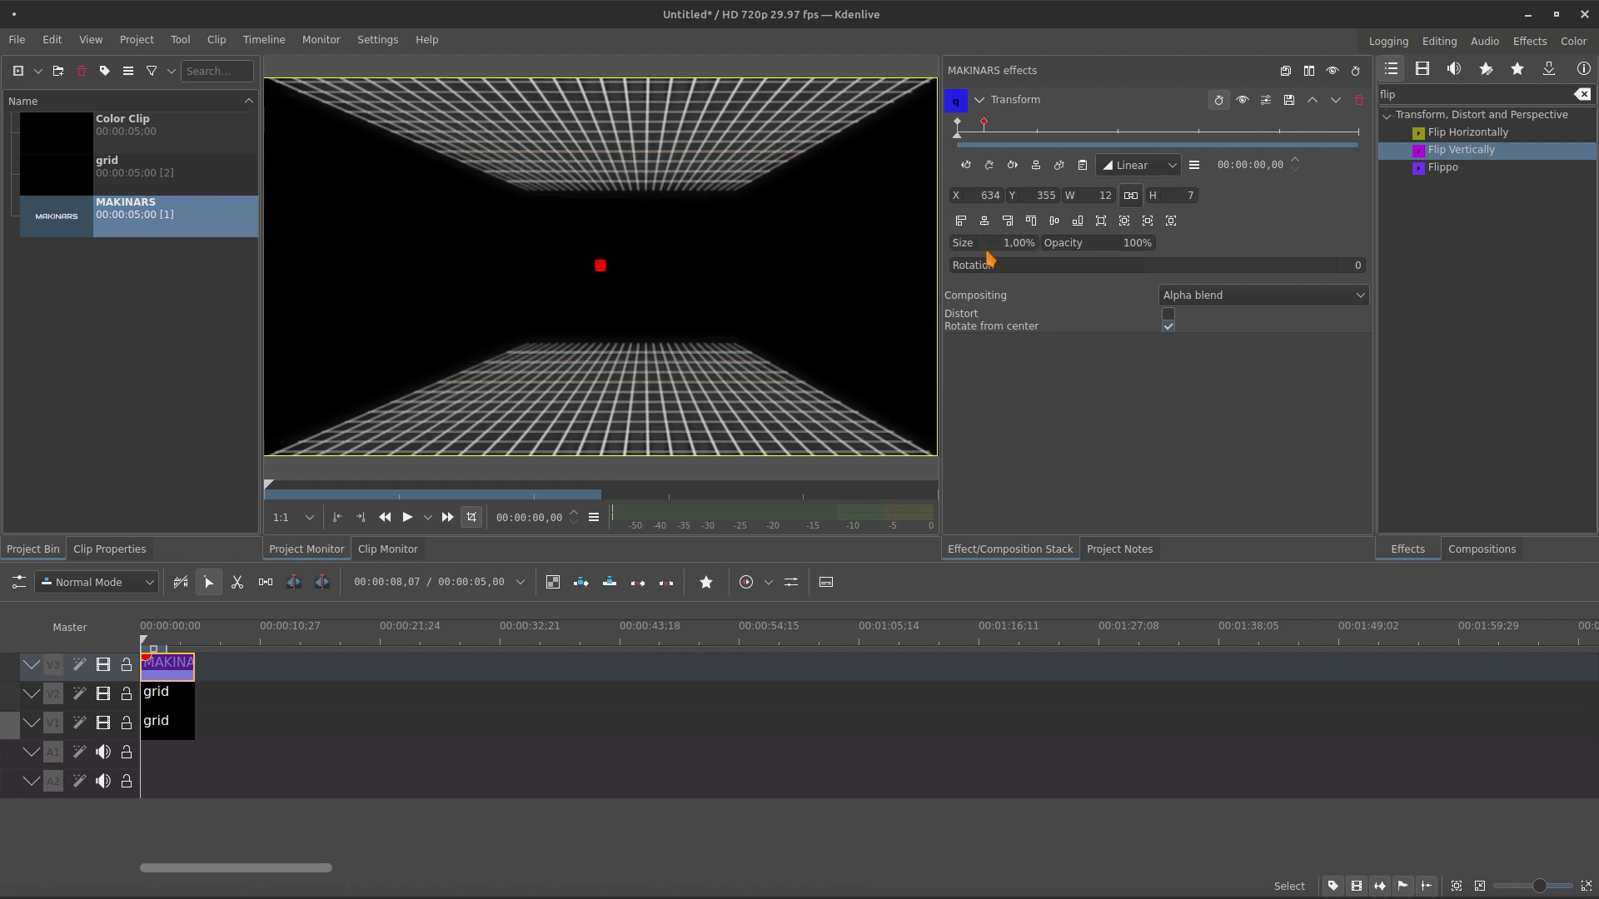
left_click(979, 126)
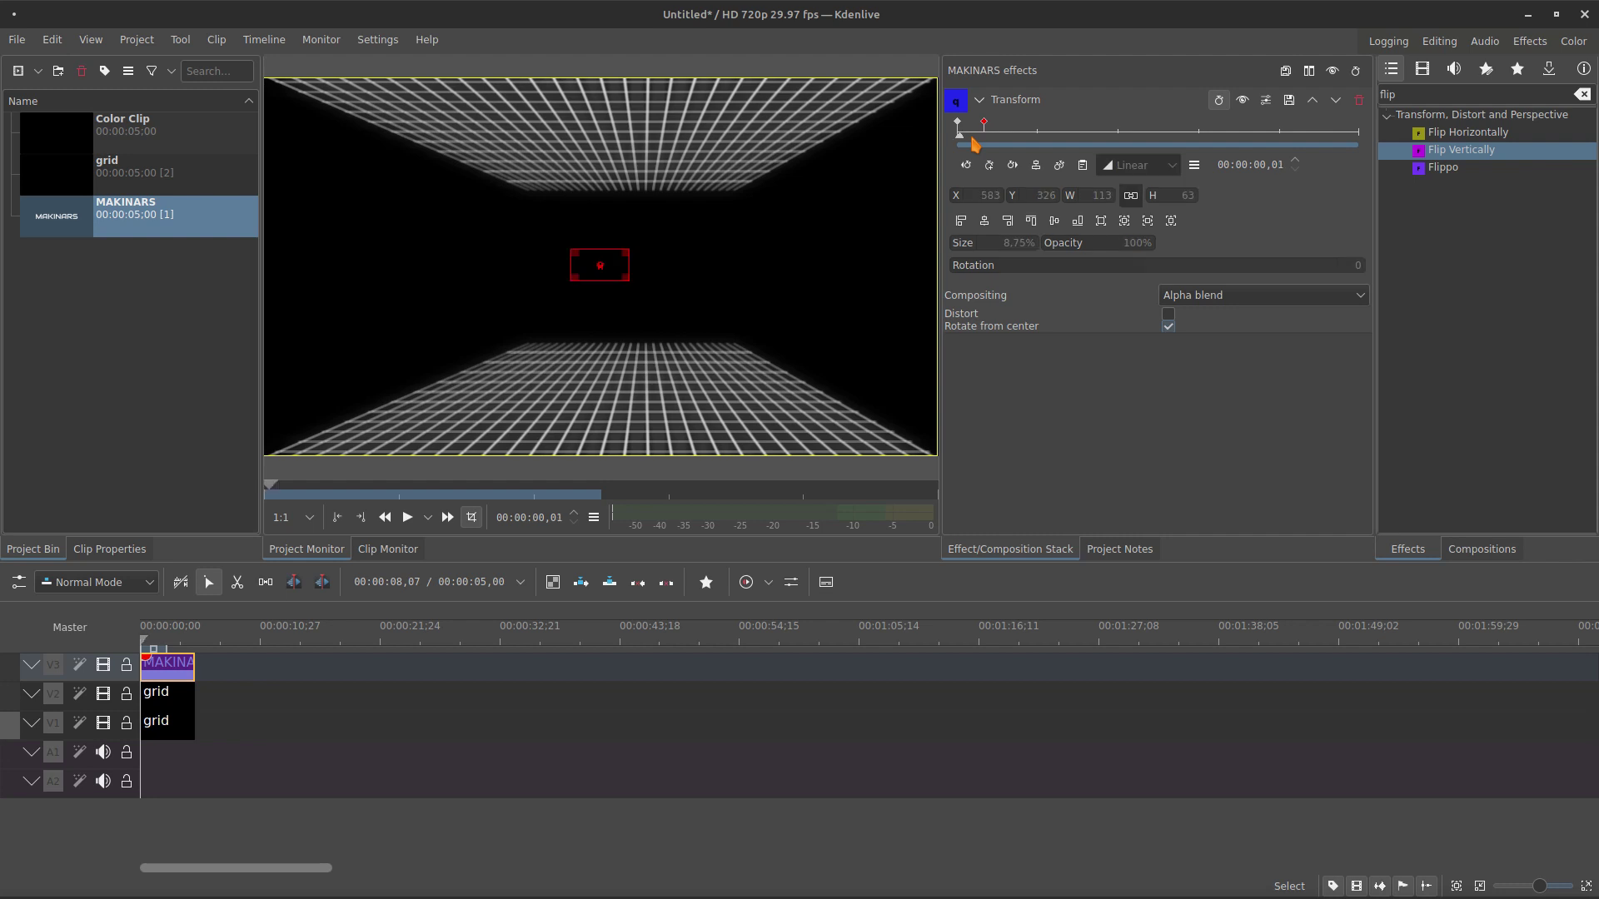
left_click(990, 165)
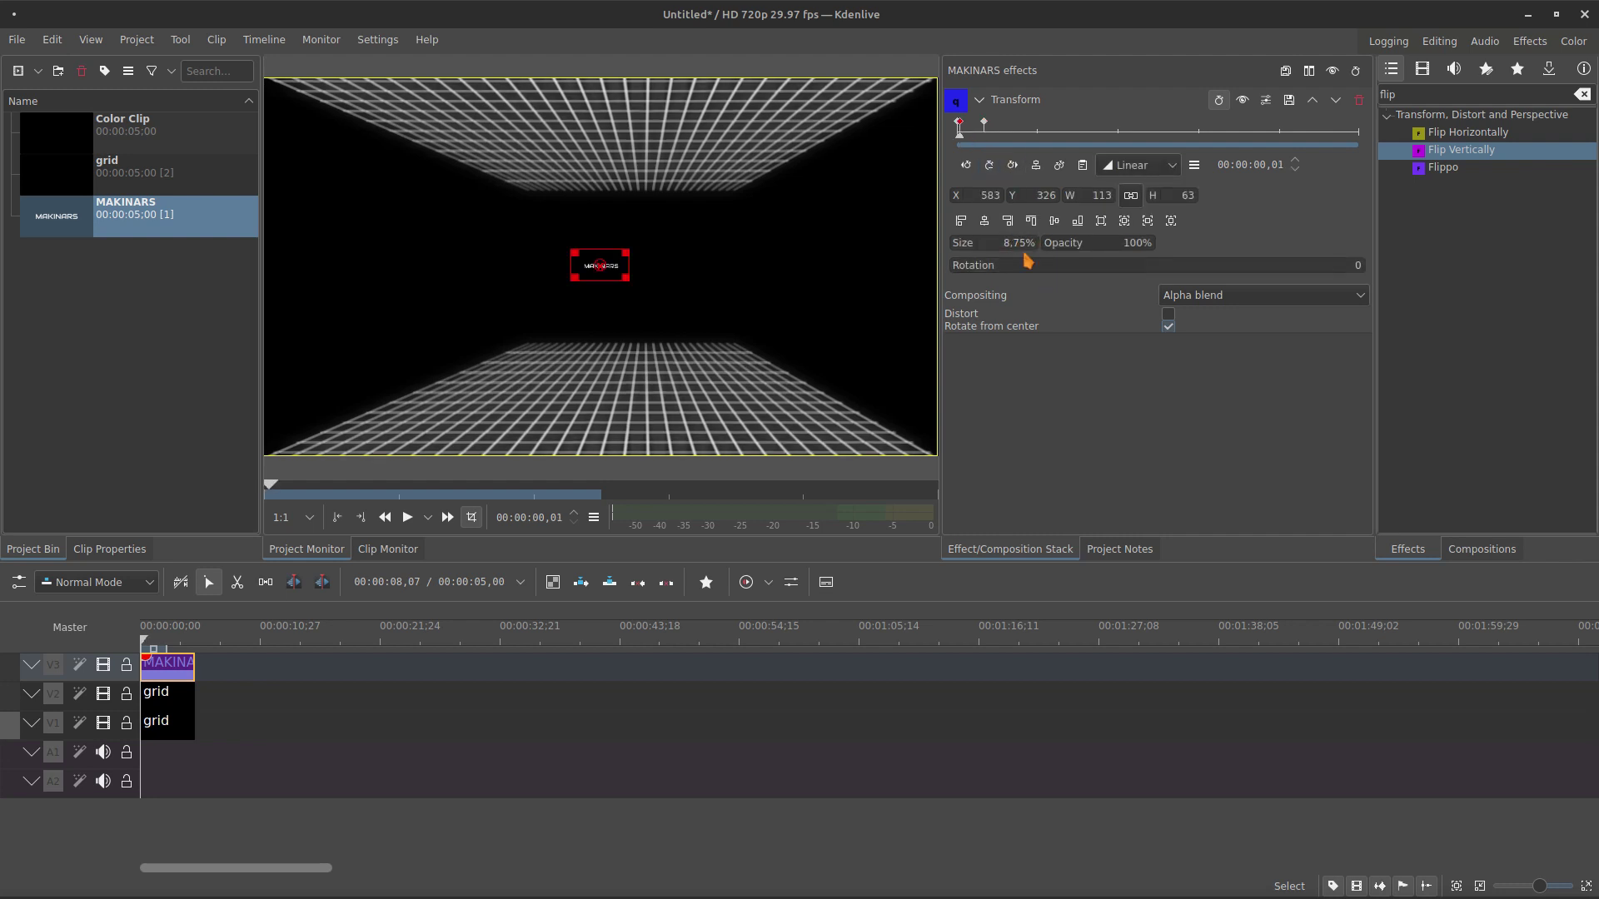
key("Left")
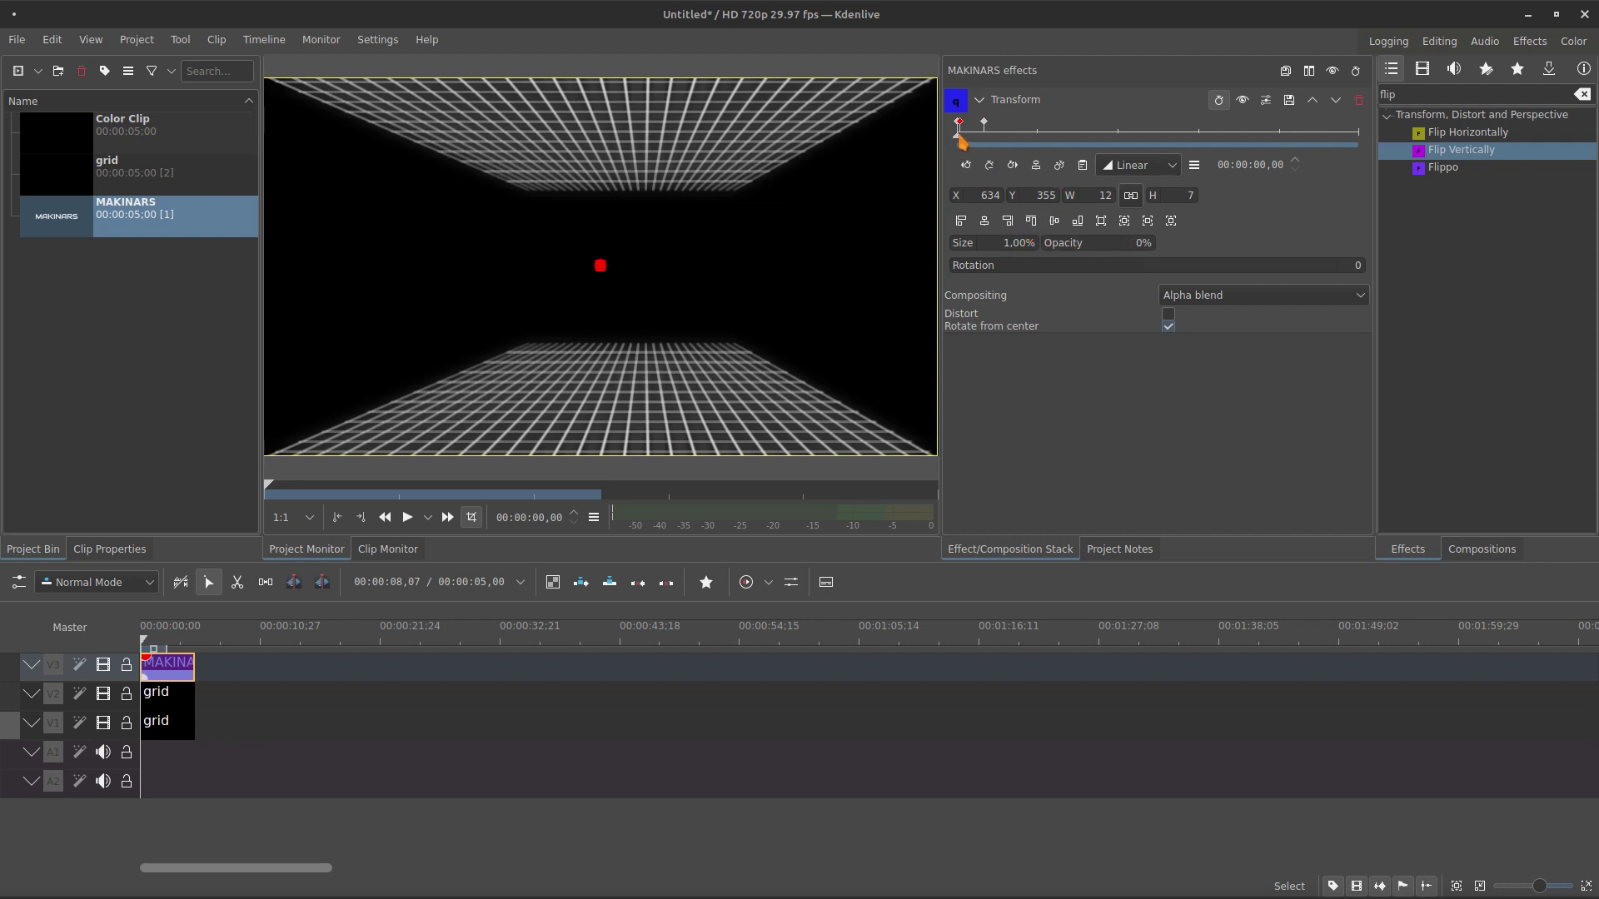
Add a keyframe at the clip's end with the title Size at 85%.
left_click(990, 145)
left_click_drag(993, 148, 1427, 148)
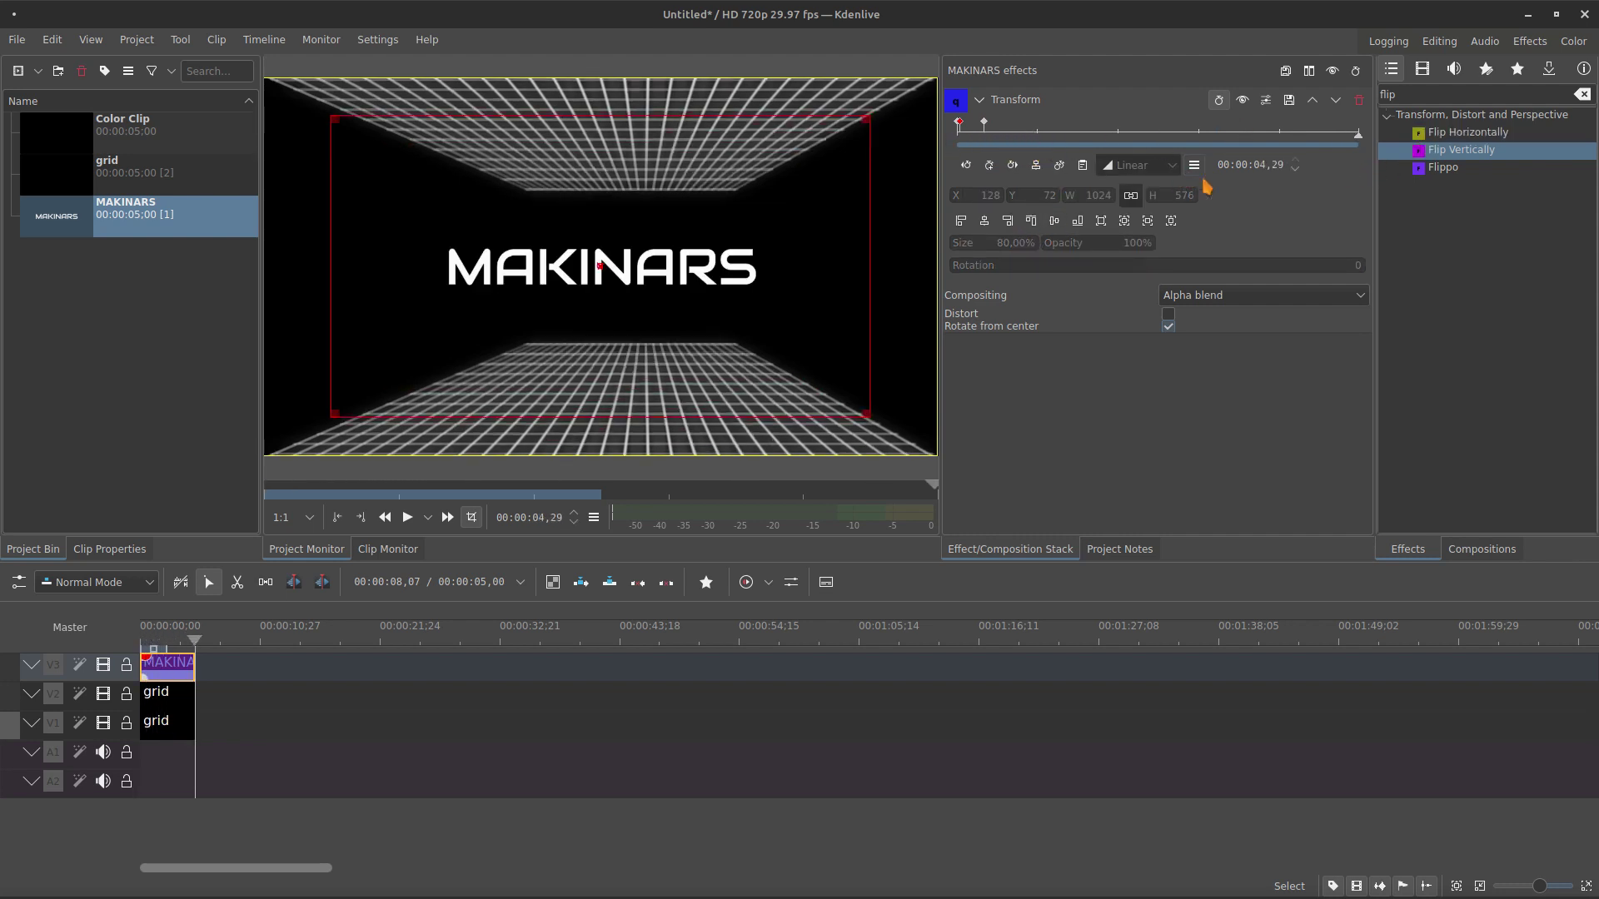
left_click(989, 165)
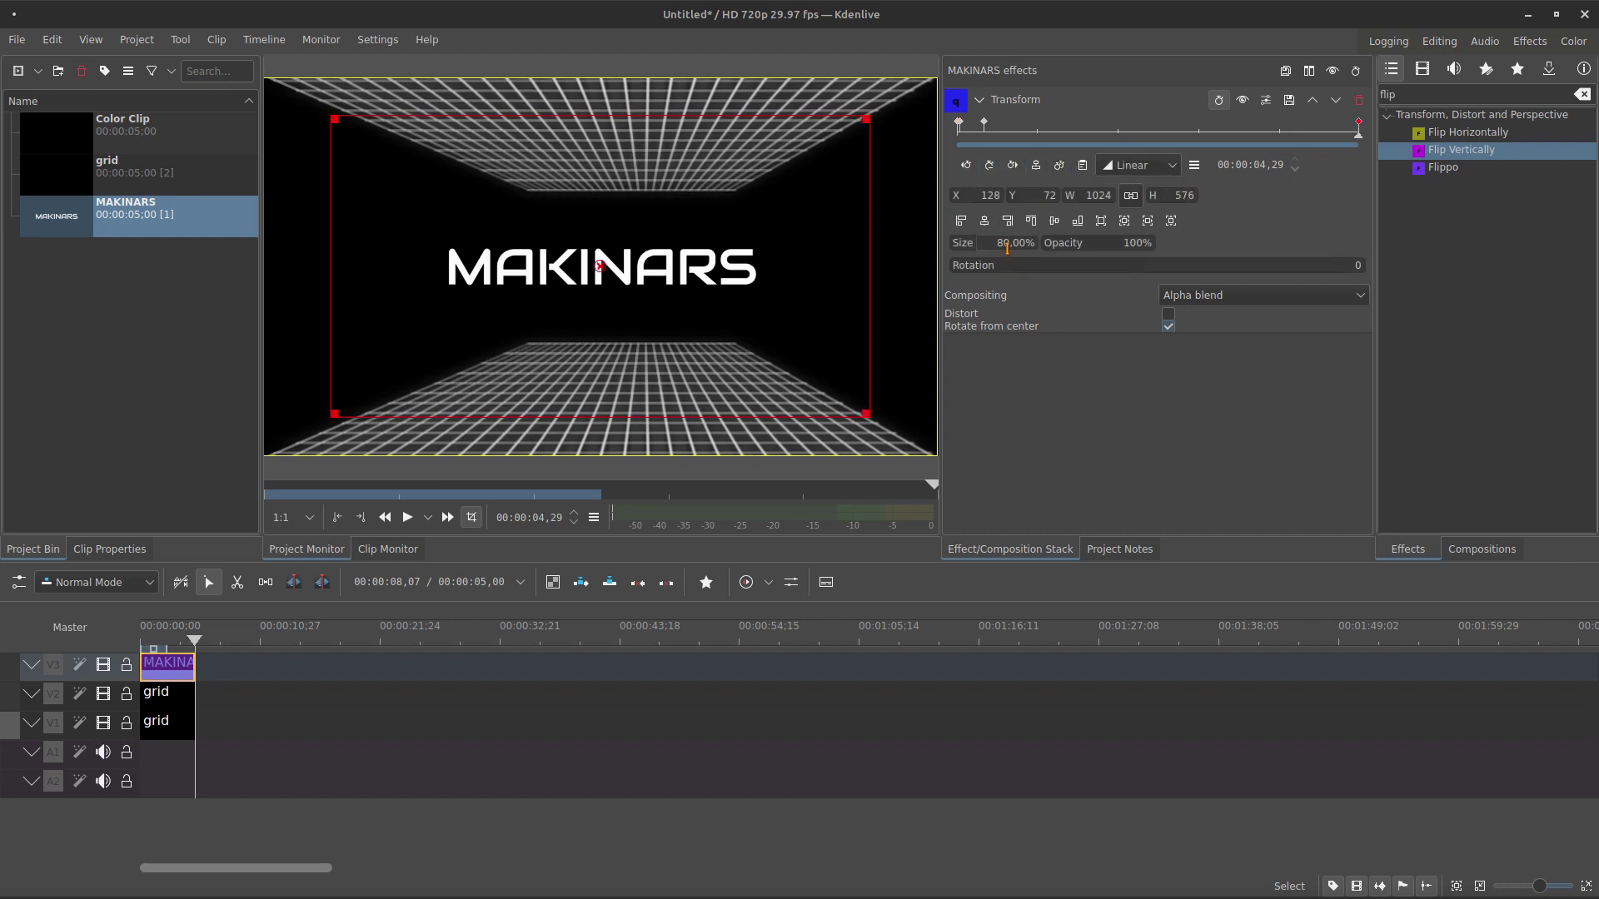
type("5,")
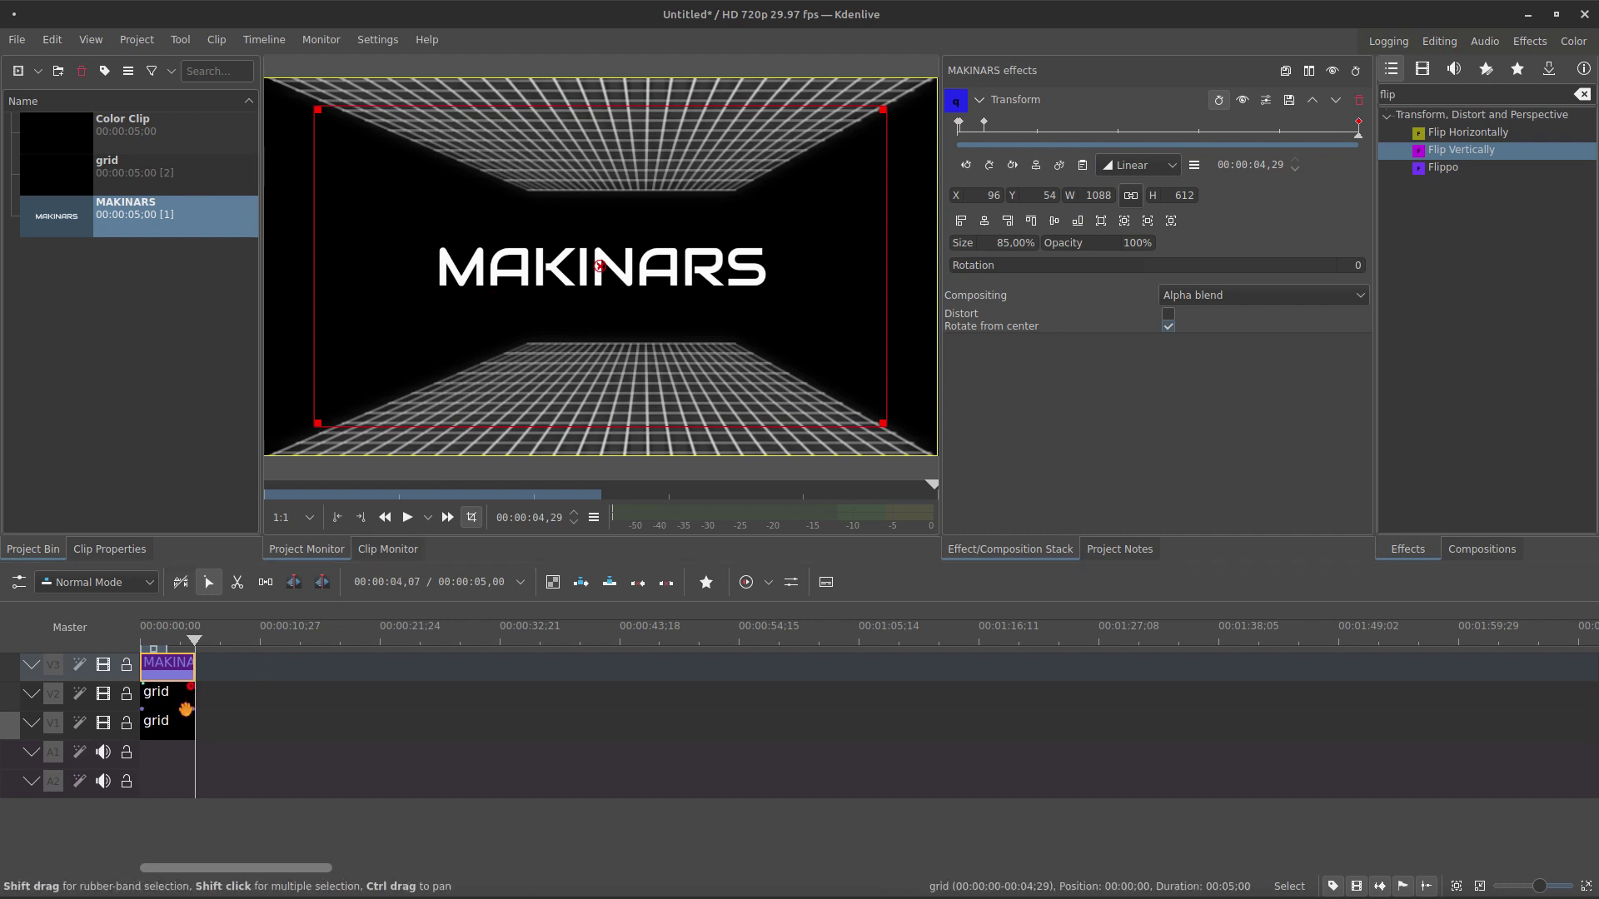
Nudge the V1 floor grid's Corners Corner 1 X to 2667.
left_click(175, 733)
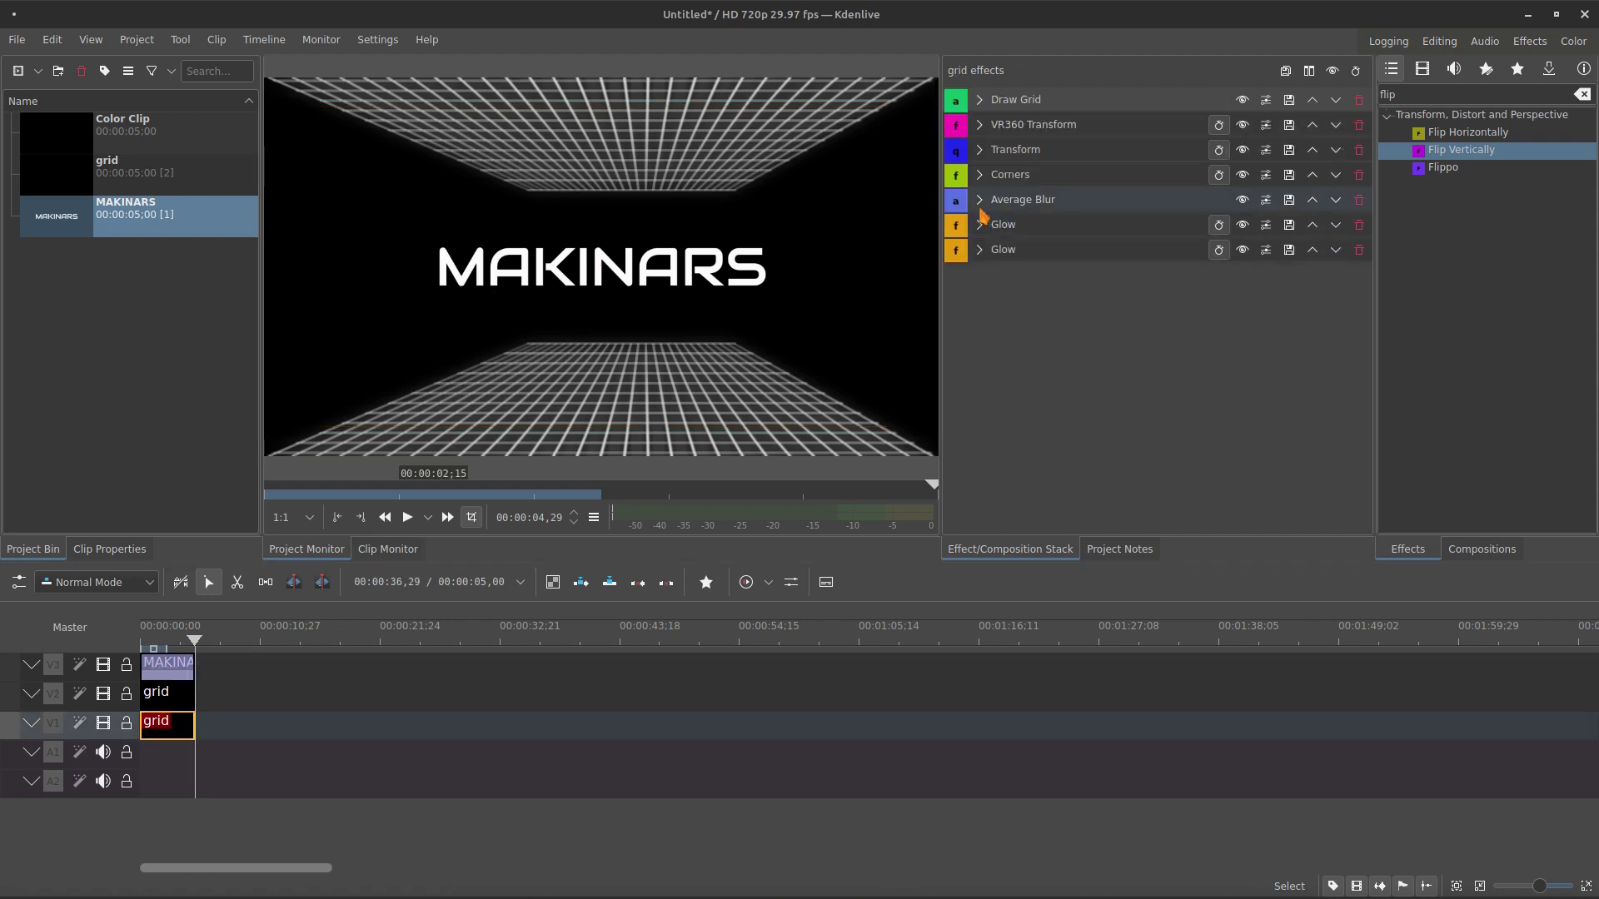
left_click(981, 177)
left_click_drag(1105, 273, 1113, 280)
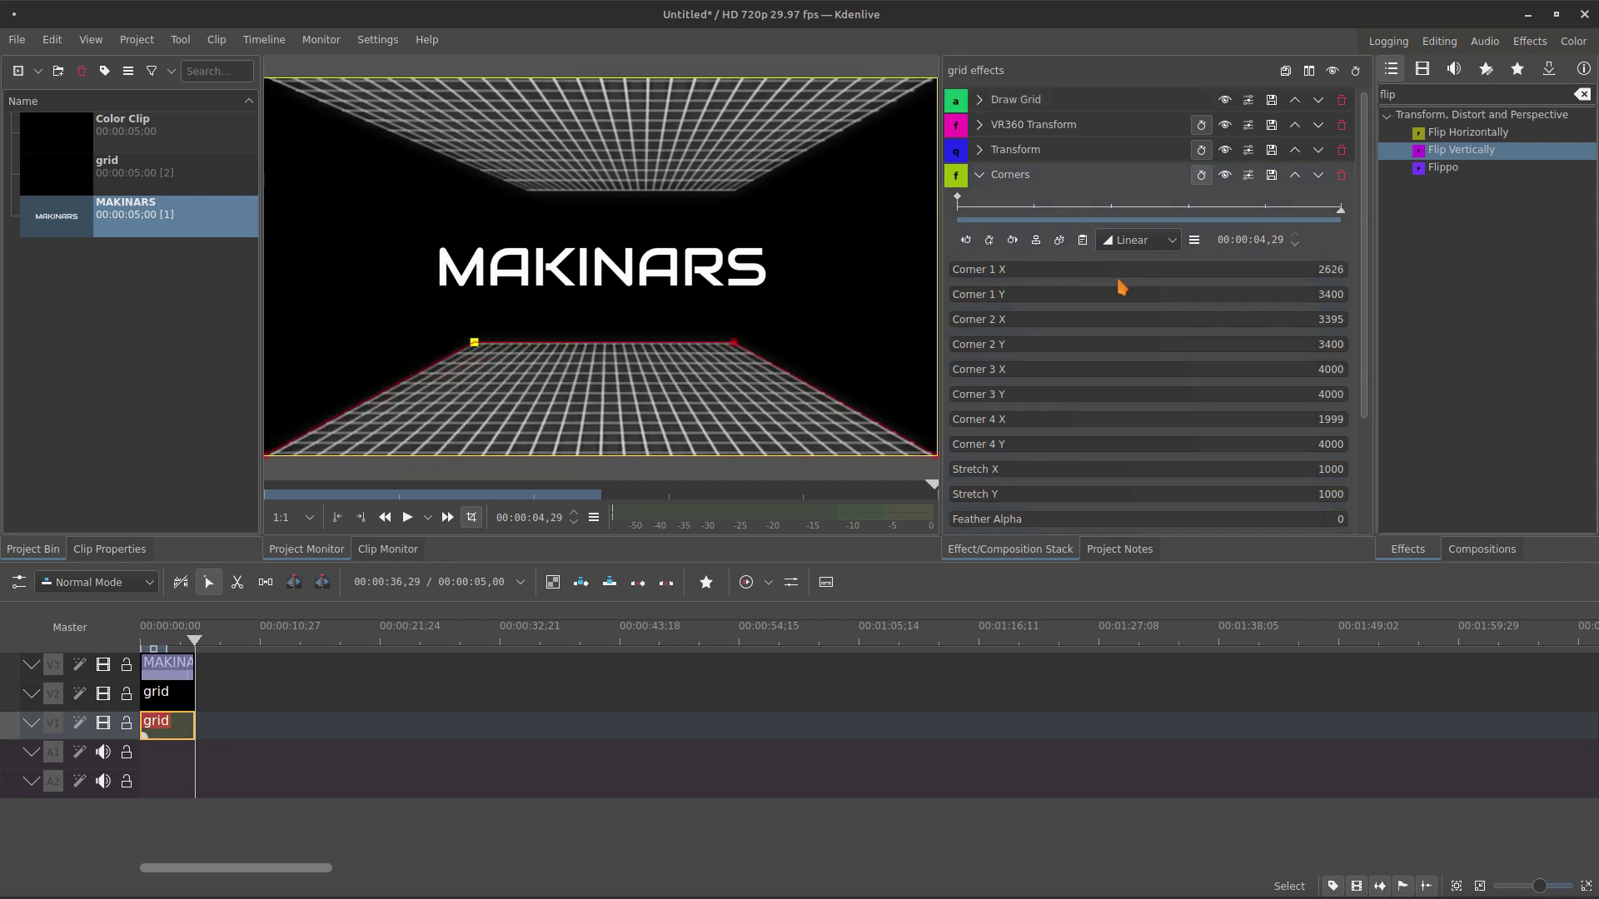
left_click_drag(1113, 272, 1114, 278)
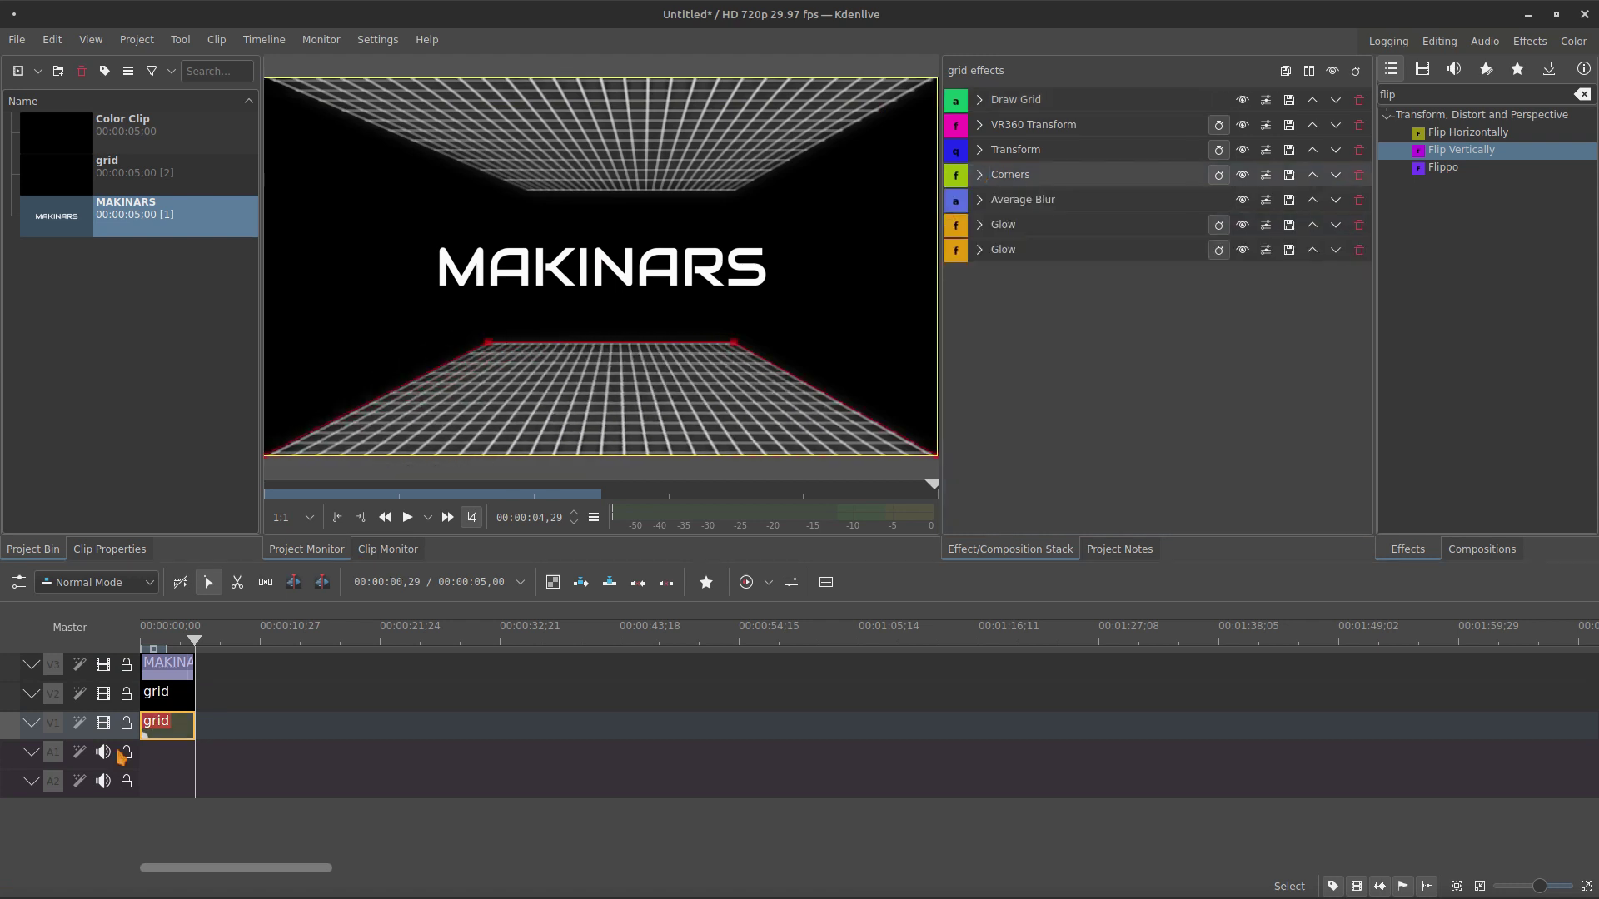
Undo the accidental ceiling grid move and preview the composite about two seconds in.
left_click_drag(167, 693, 223, 693)
right_click(167, 722)
left_click(236, 723)
key("ctrl+z")
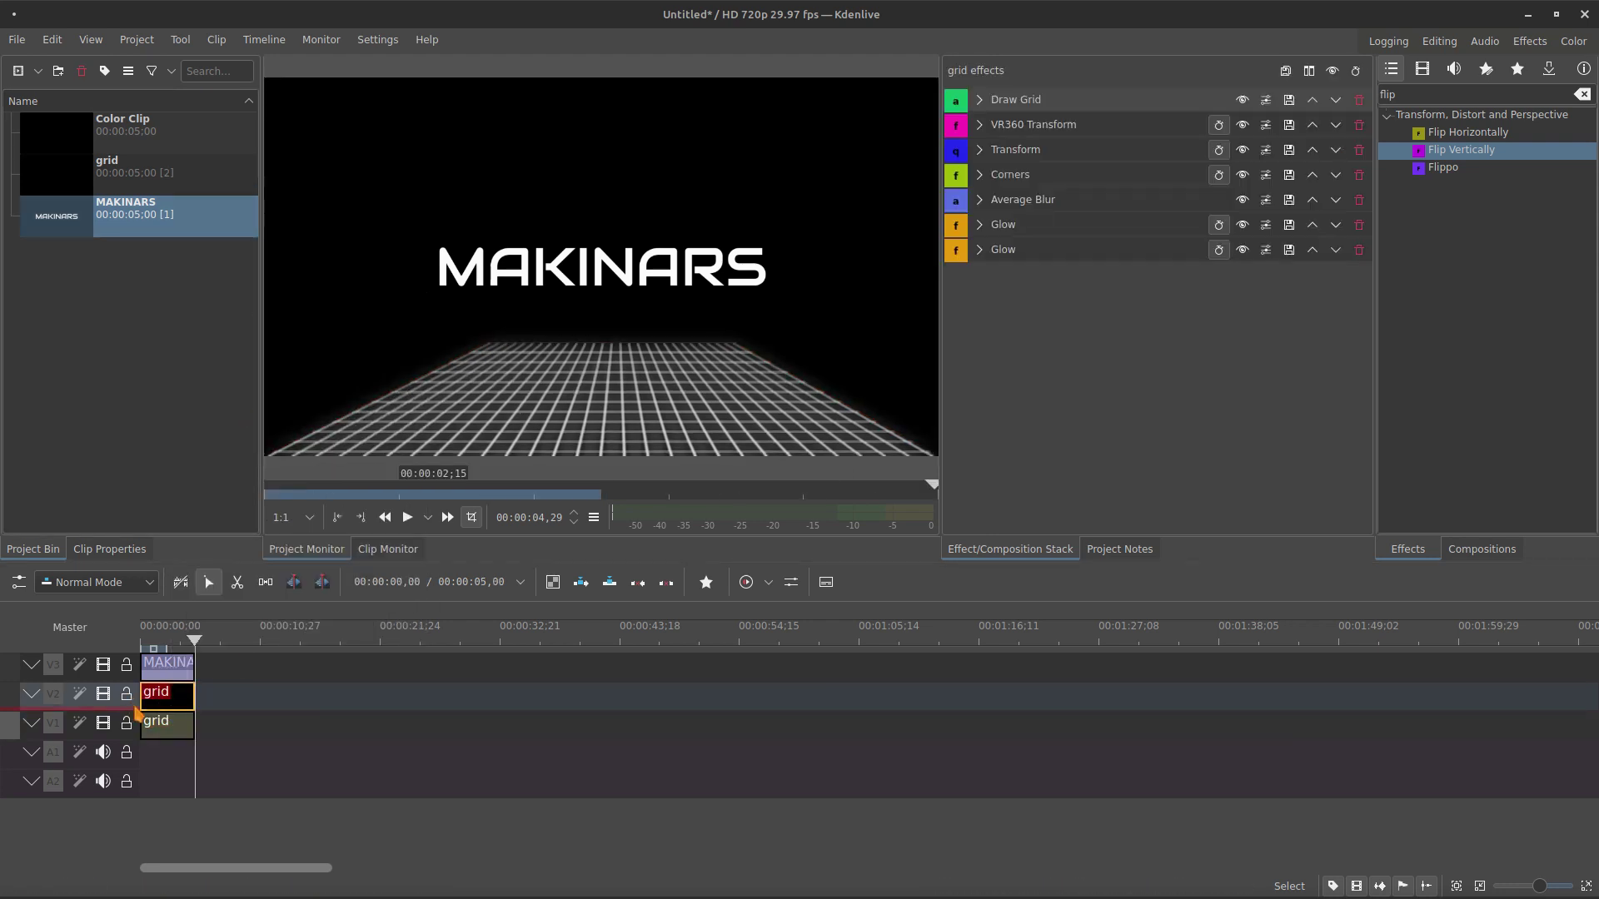
key("Home")
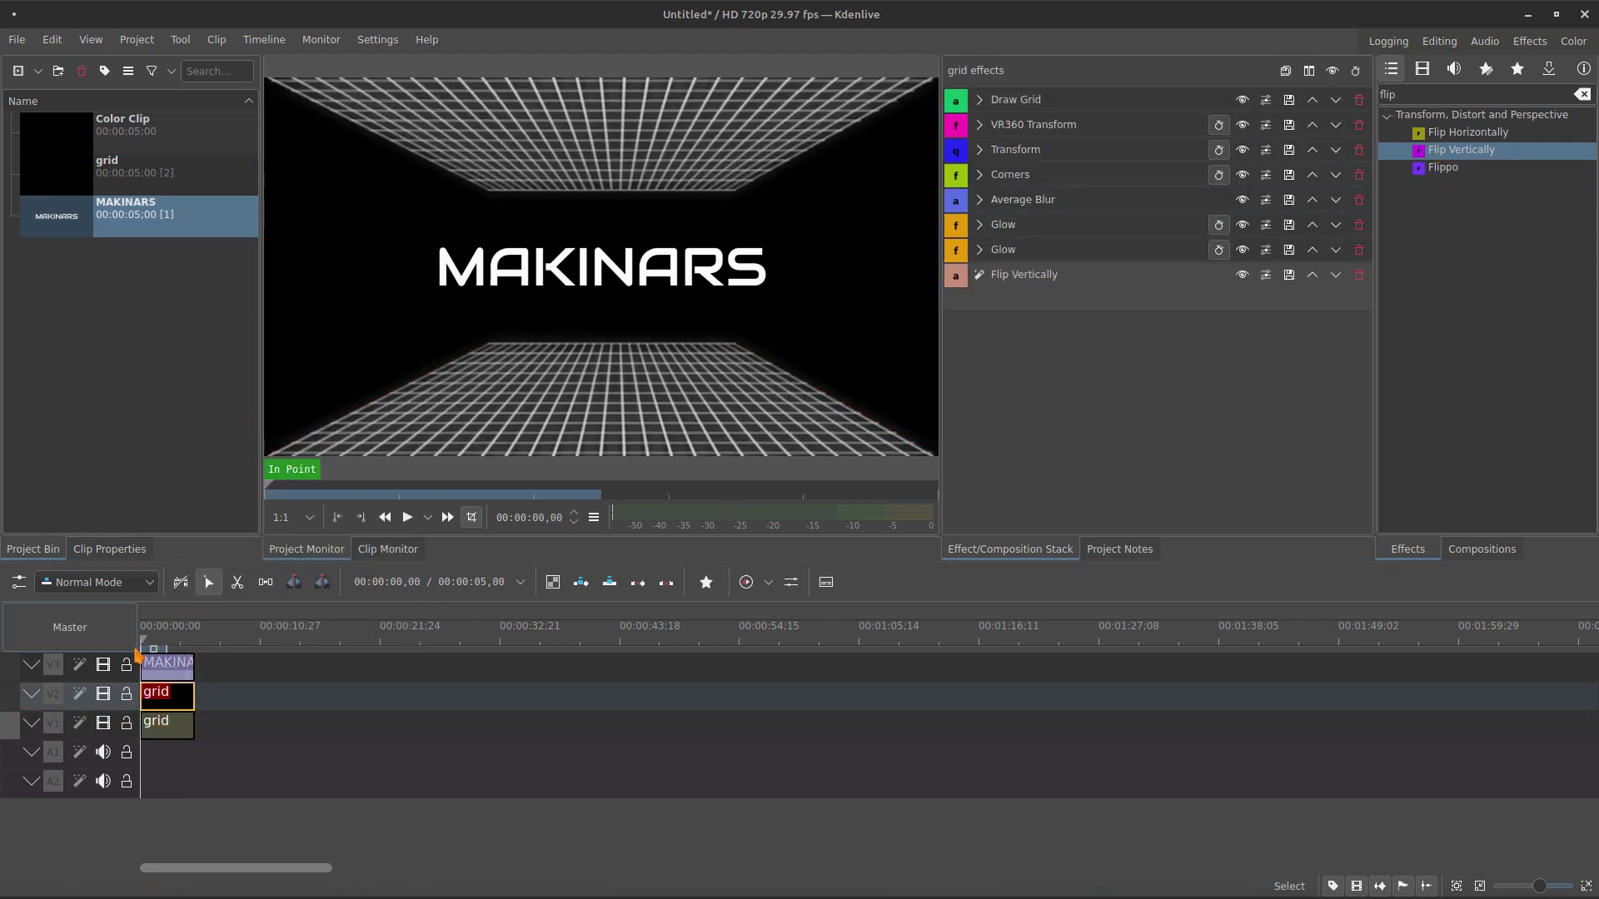
left_click_drag(142, 646, 168, 651)
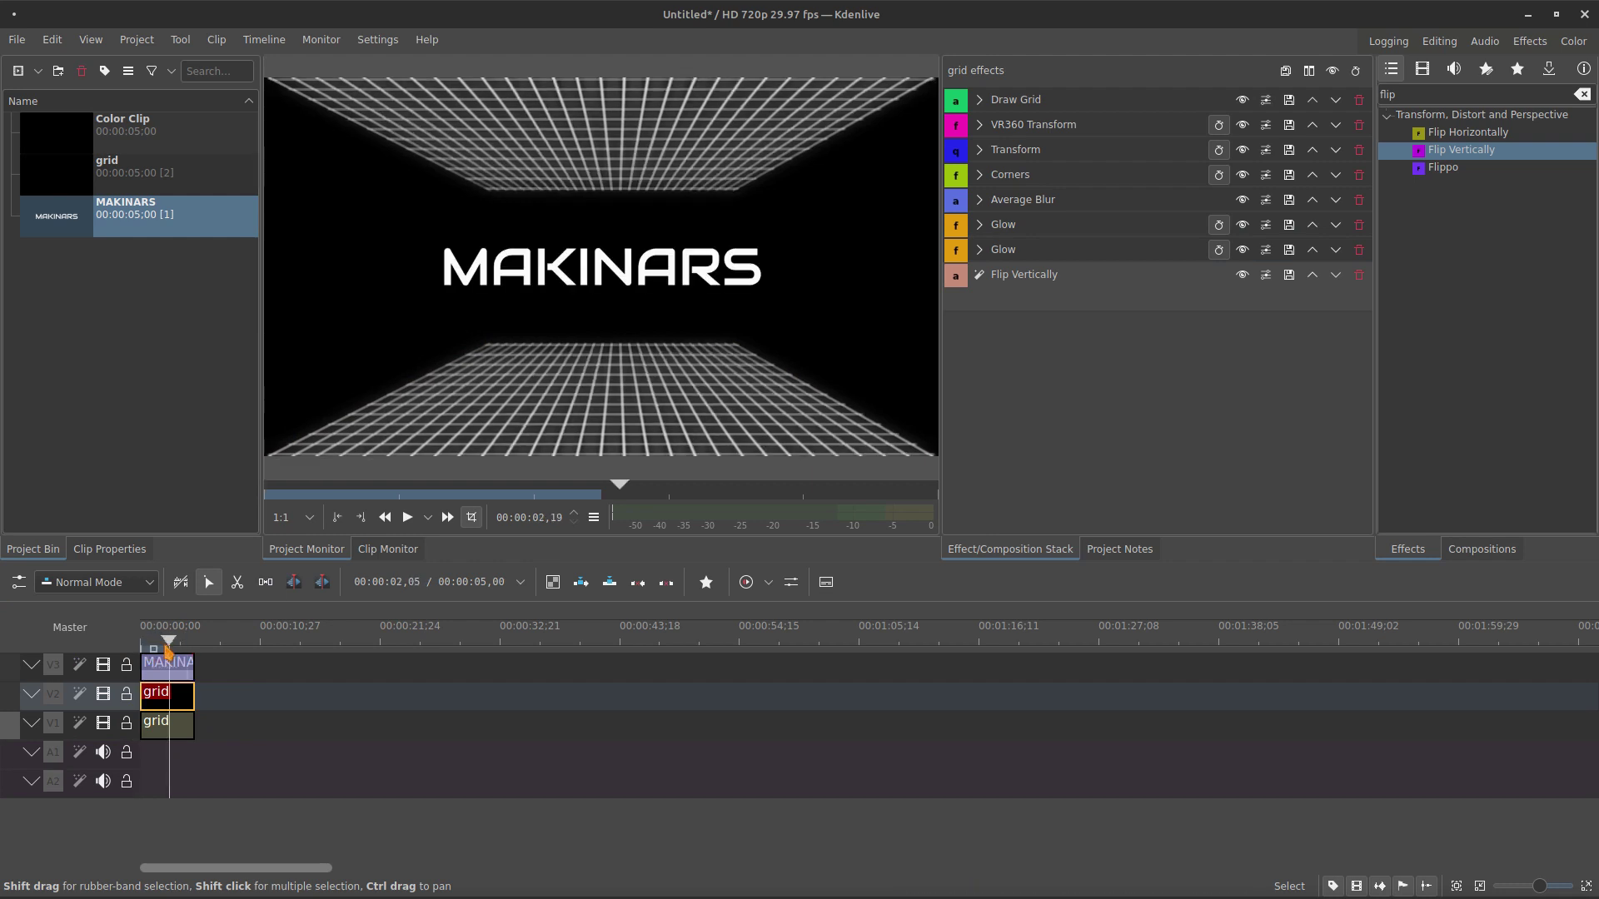